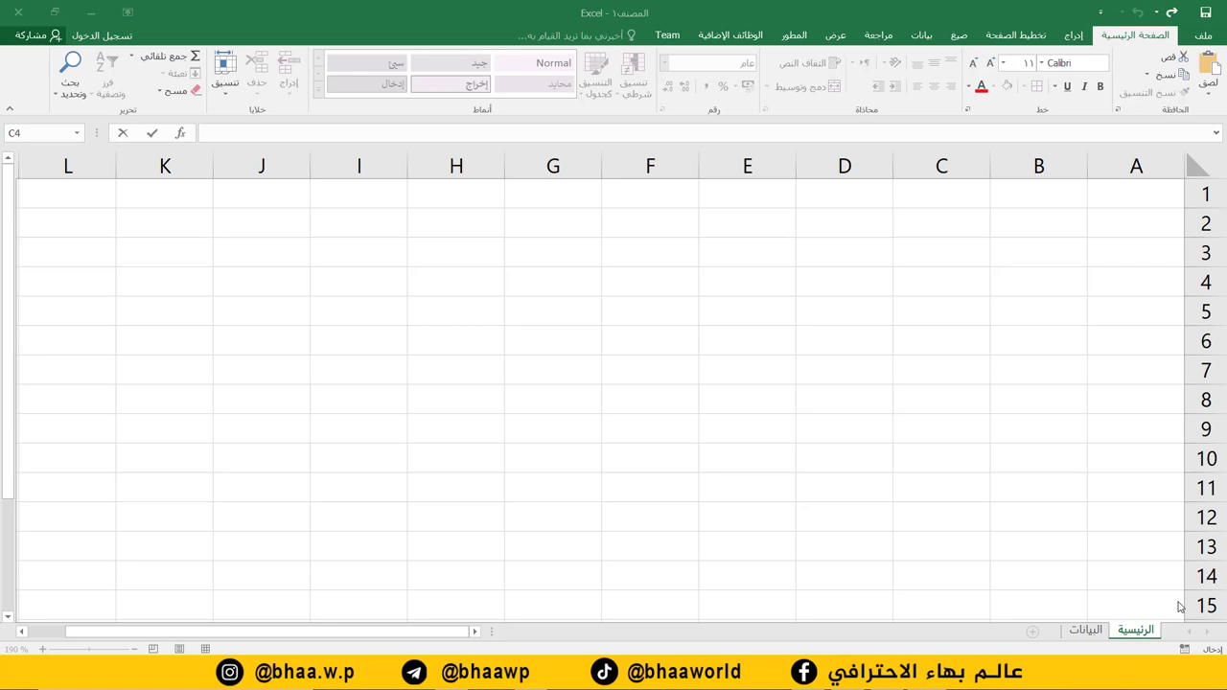
# Step: Enter the headers الدولة in cell B3 and المحافظة in cell C3 of the الرئيسية sheet
pyautogui.click(1023, 248)
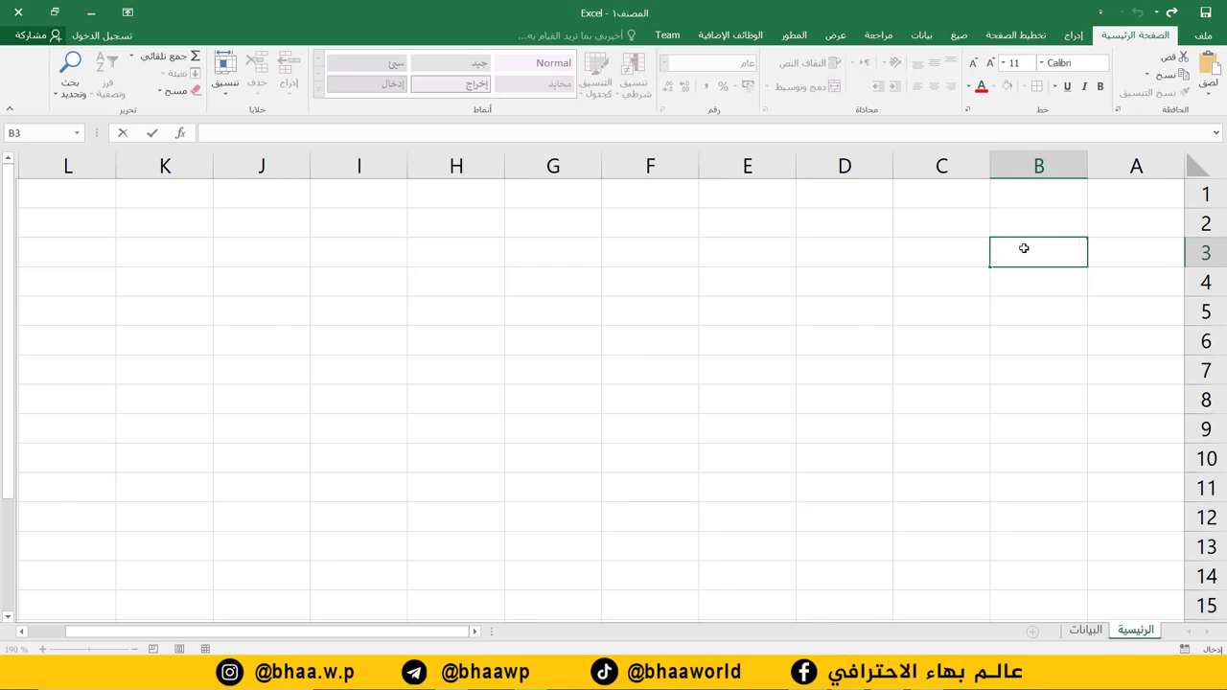
pyautogui.write('الدولة')
pyautogui.click(952, 250)
pyautogui.write('المح')
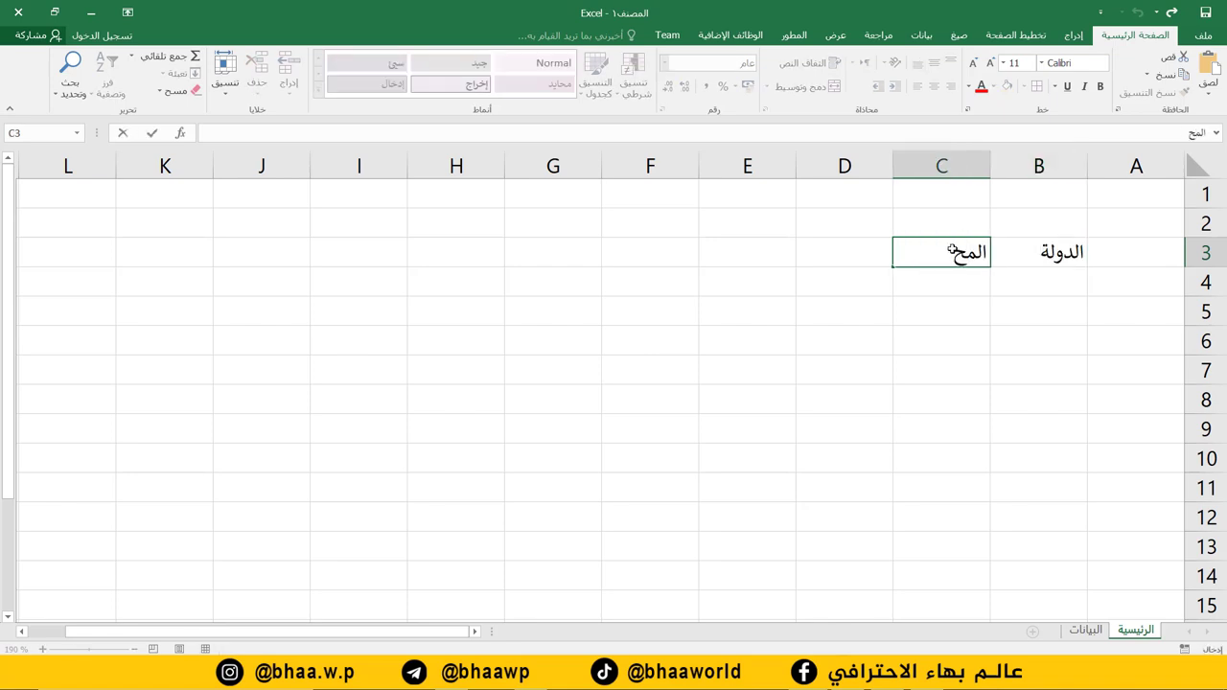
pyautogui.write('افظة')
pyautogui.click(995, 314)
# Step: Add borders to the cells B3:C4 and widen columns B and C slightly
pyautogui.moveTo(1056, 251); pyautogui.dragTo(915, 292)
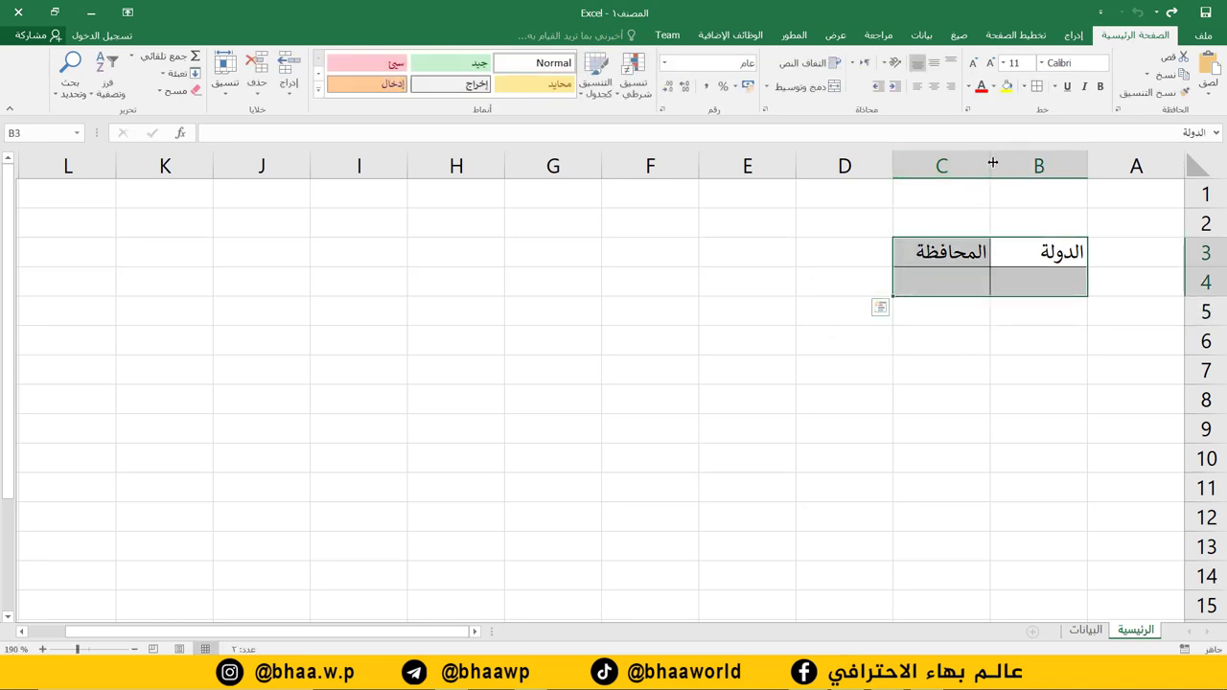
pyautogui.moveTo(993, 163); pyautogui.dragTo(976, 163)
pyautogui.moveTo(892, 163); pyautogui.dragTo(838, 163)
# Step: Examine the country headers and their governorate lists on the البيانات sheet alongside the empty cells B4 and C4 of the الرئيسية sheet
pyautogui.click(1027, 291)
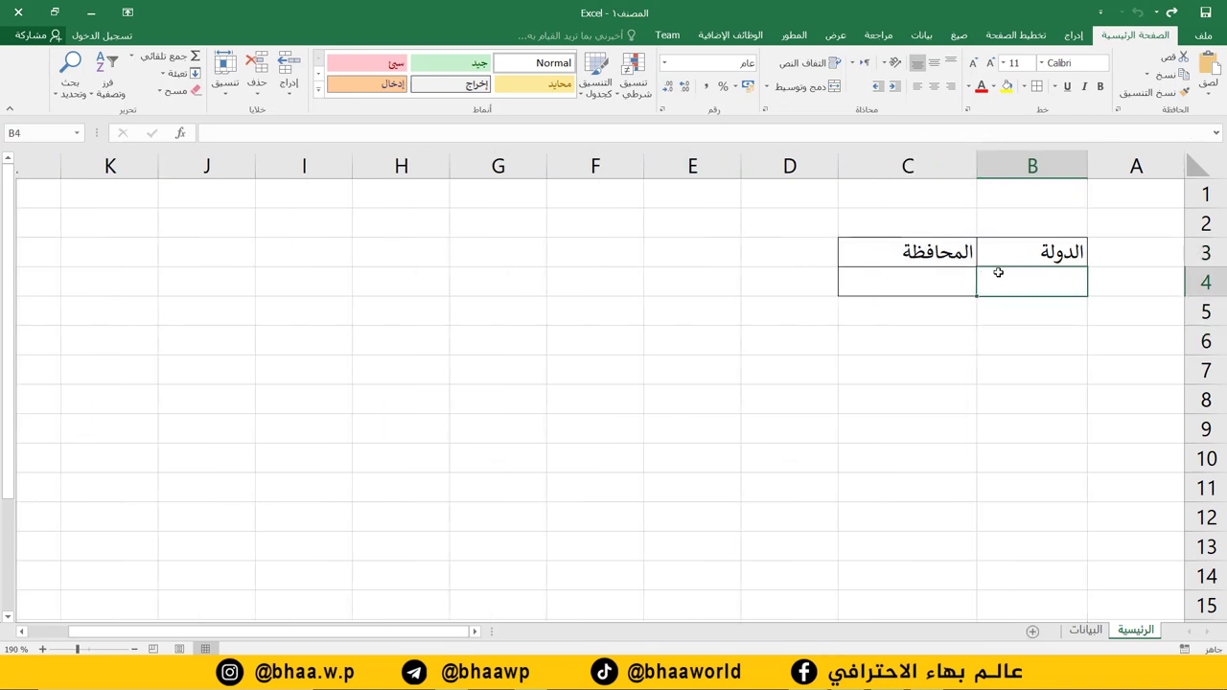
pyautogui.click(881, 274)
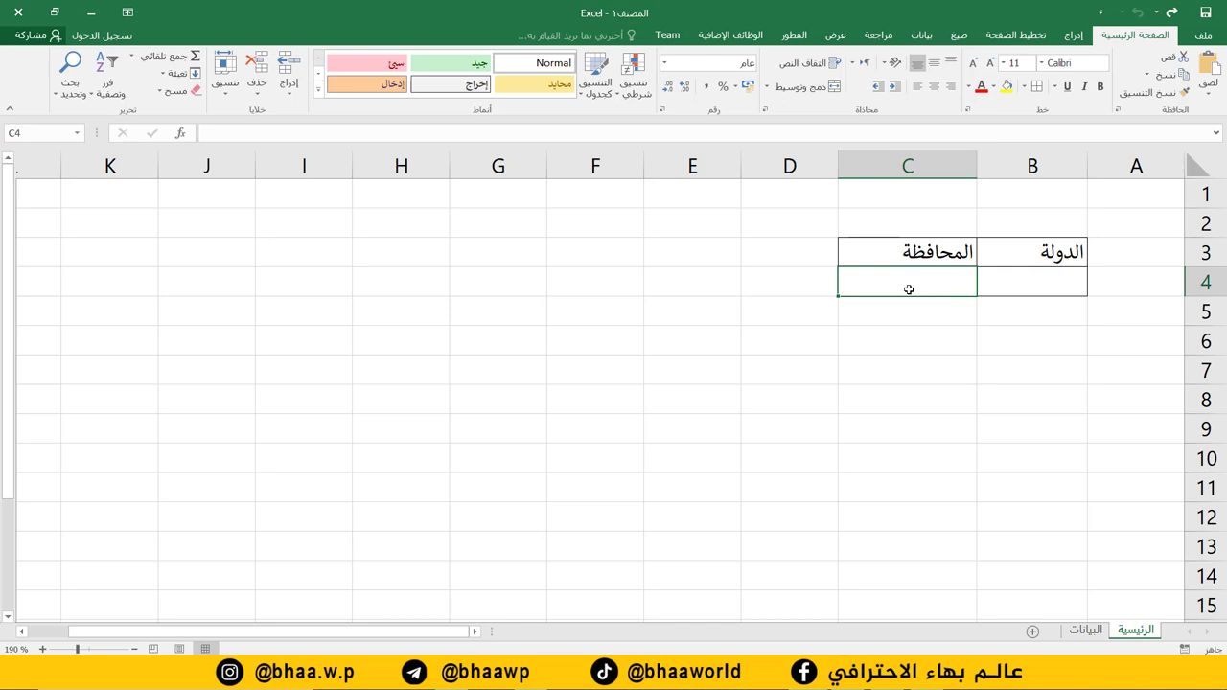
pyautogui.click(1085, 630)
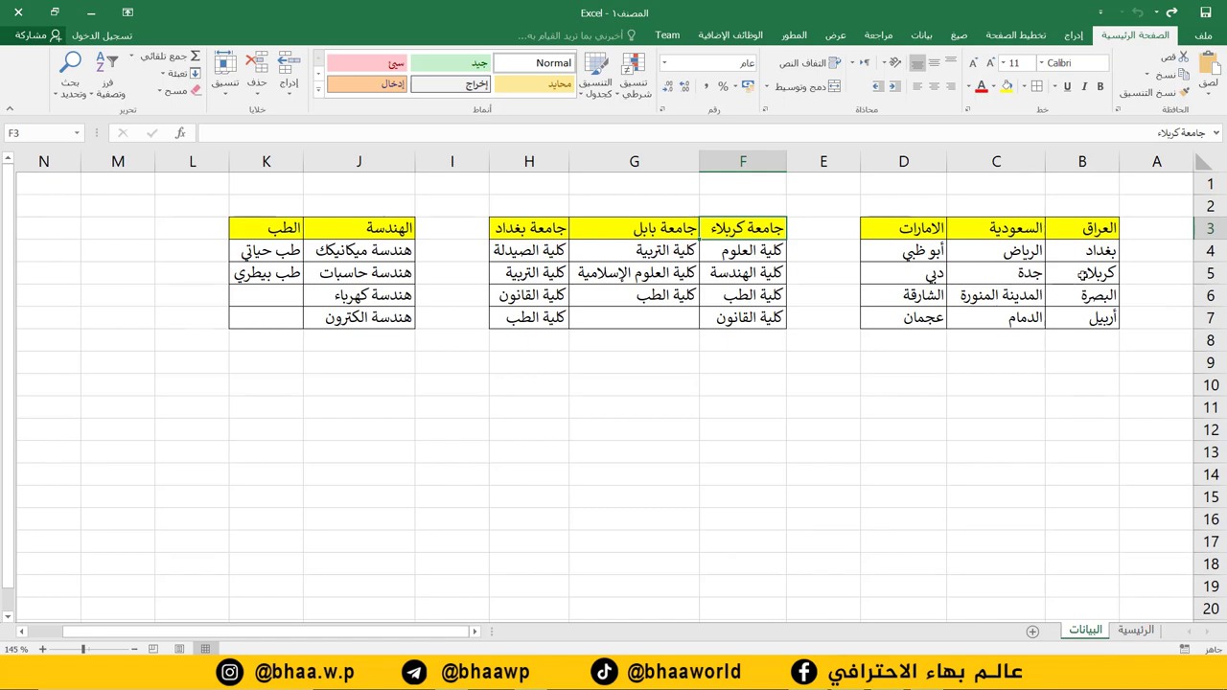
pyautogui.moveTo(1103, 233); pyautogui.dragTo(1048, 299)
pyautogui.moveTo(1021, 230); pyautogui.dragTo(1025, 321)
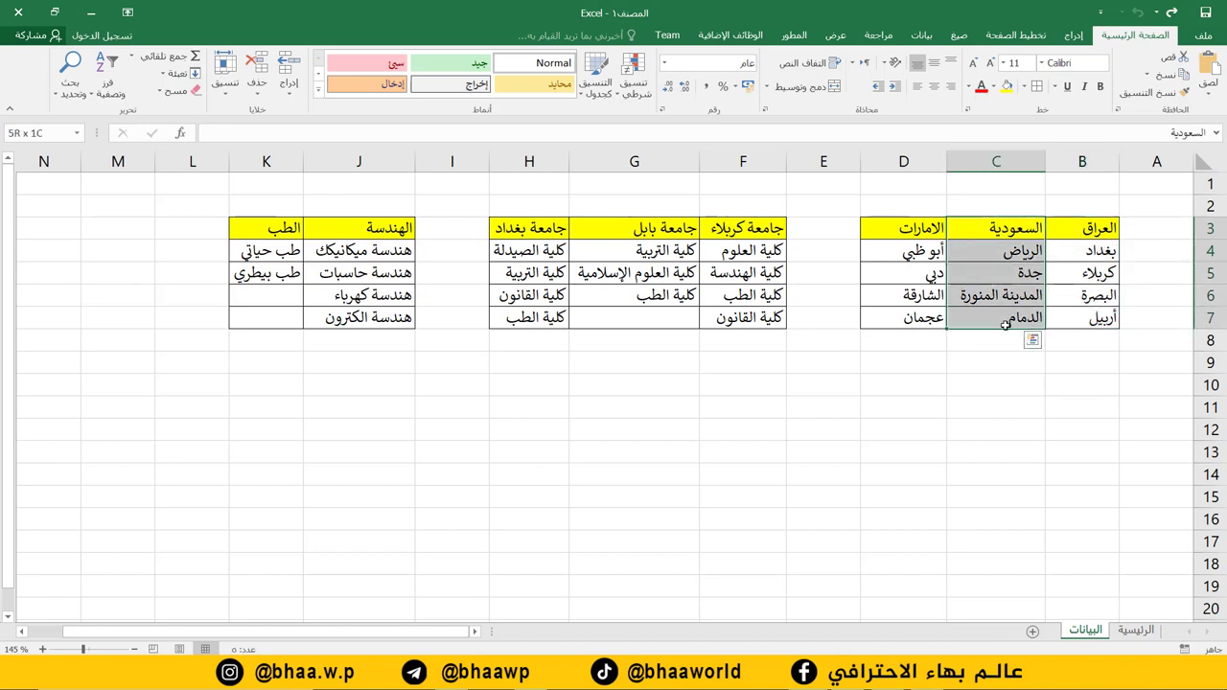
pyautogui.moveTo(921, 230); pyautogui.dragTo(915, 321)
pyautogui.click(1136, 630)
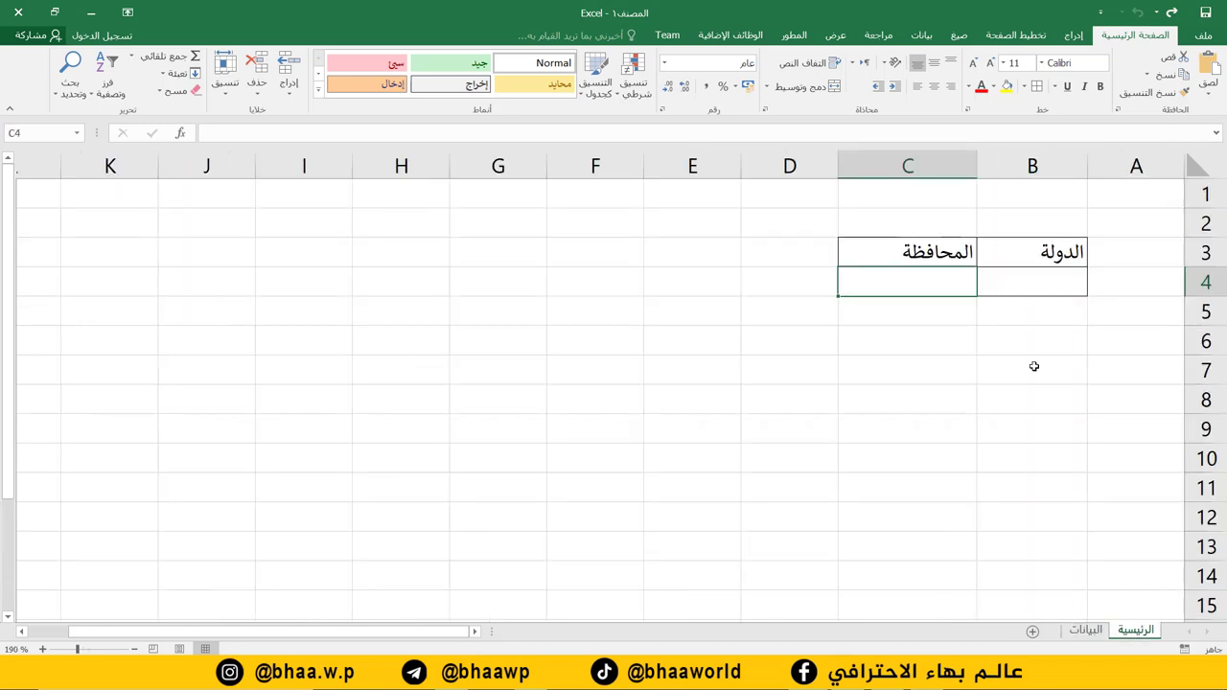
pyautogui.click(1039, 285)
pyautogui.click(918, 286)
pyautogui.click(1086, 630)
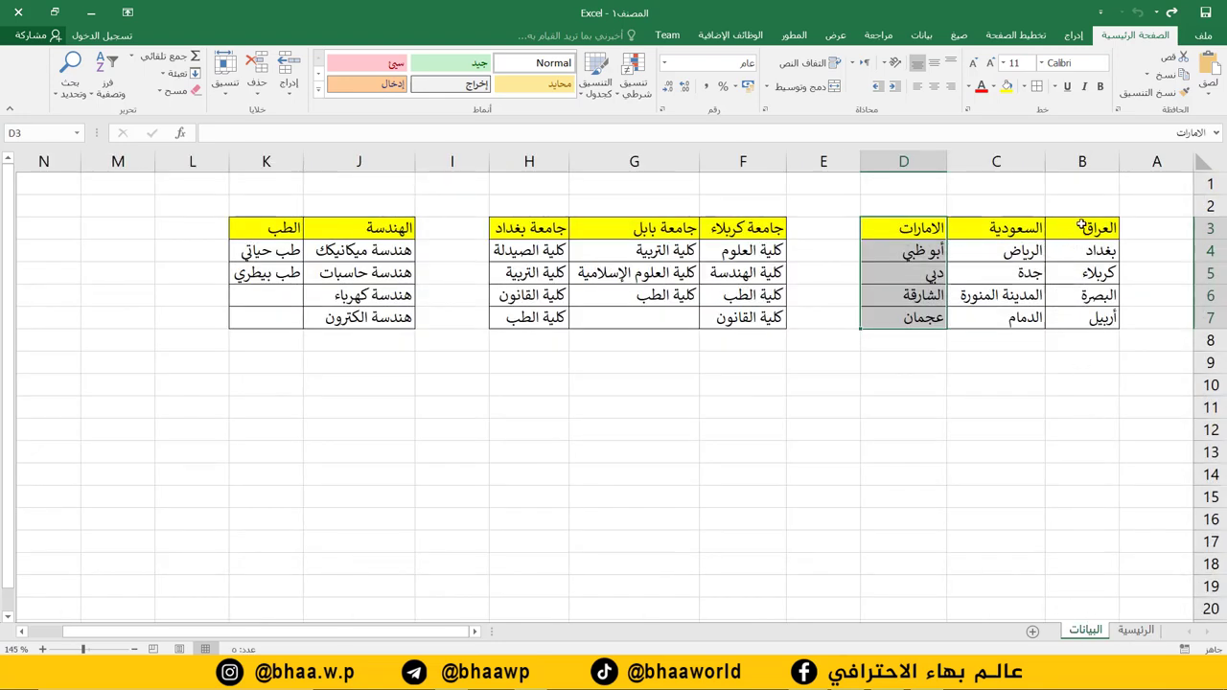
pyautogui.moveTo(1081, 226); pyautogui.dragTo(901, 230)
pyautogui.click(1134, 630)
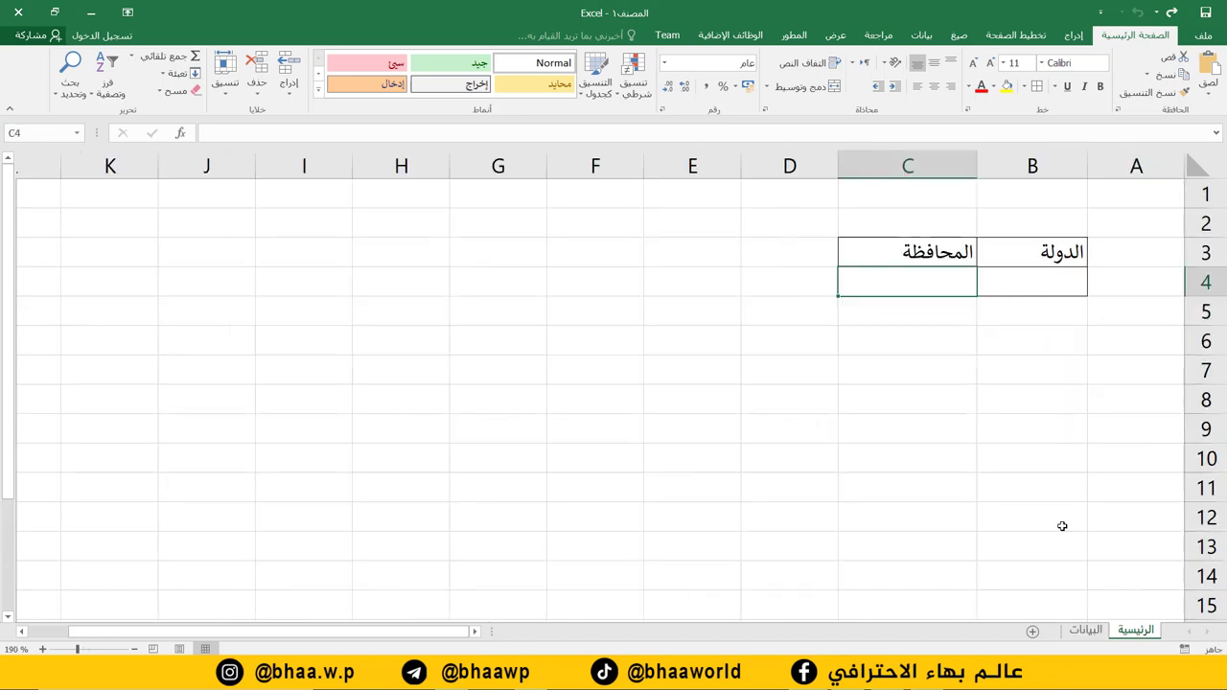
# Step: Start a data validation rule for cell B4 of the الرئيسية sheet that allows a list (قائمة)
pyautogui.click(1054, 277)
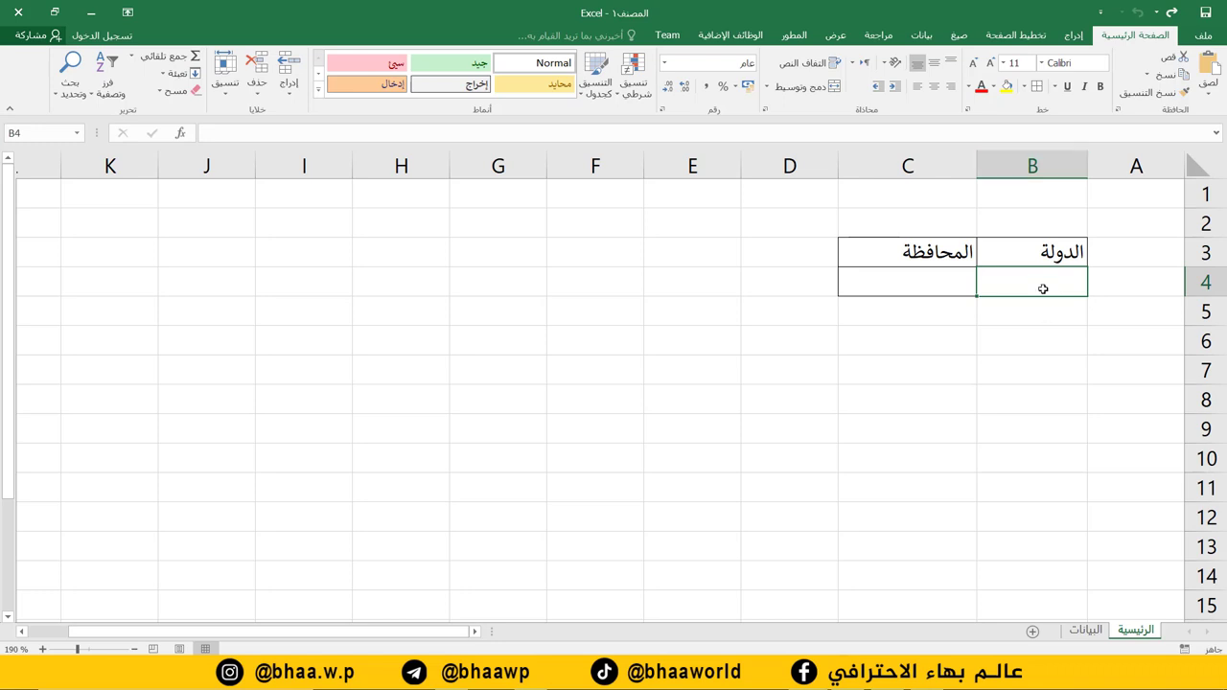
pyautogui.click(921, 35)
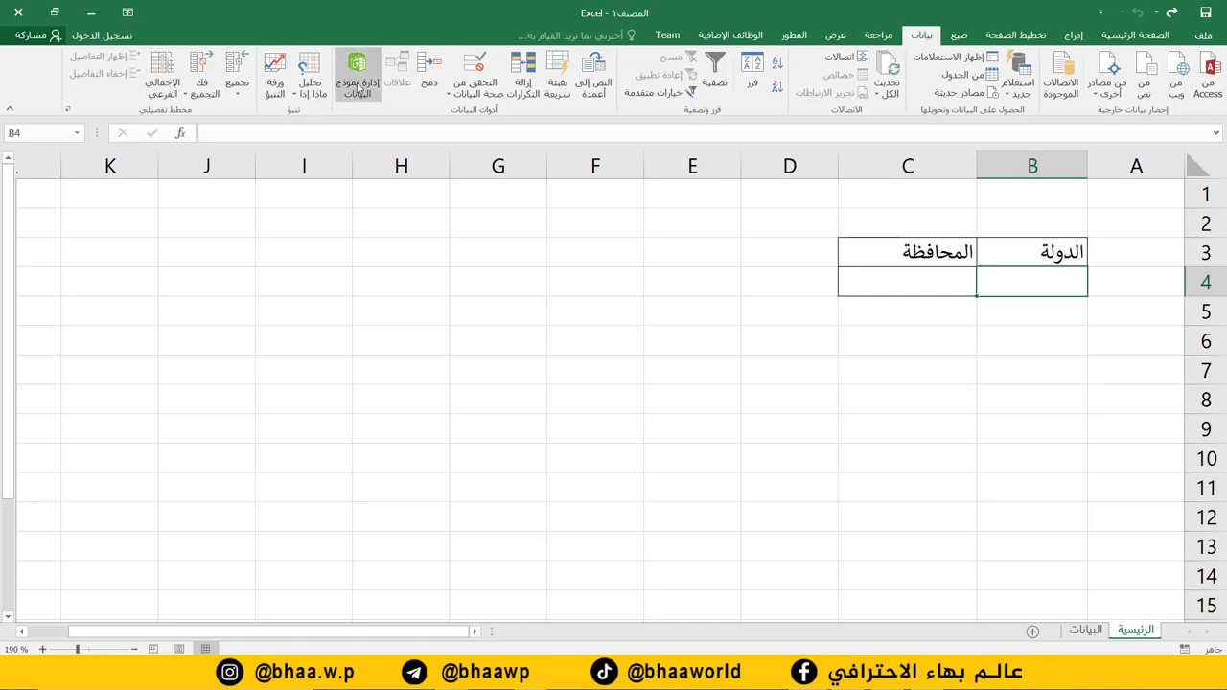
pyautogui.click(473, 96)
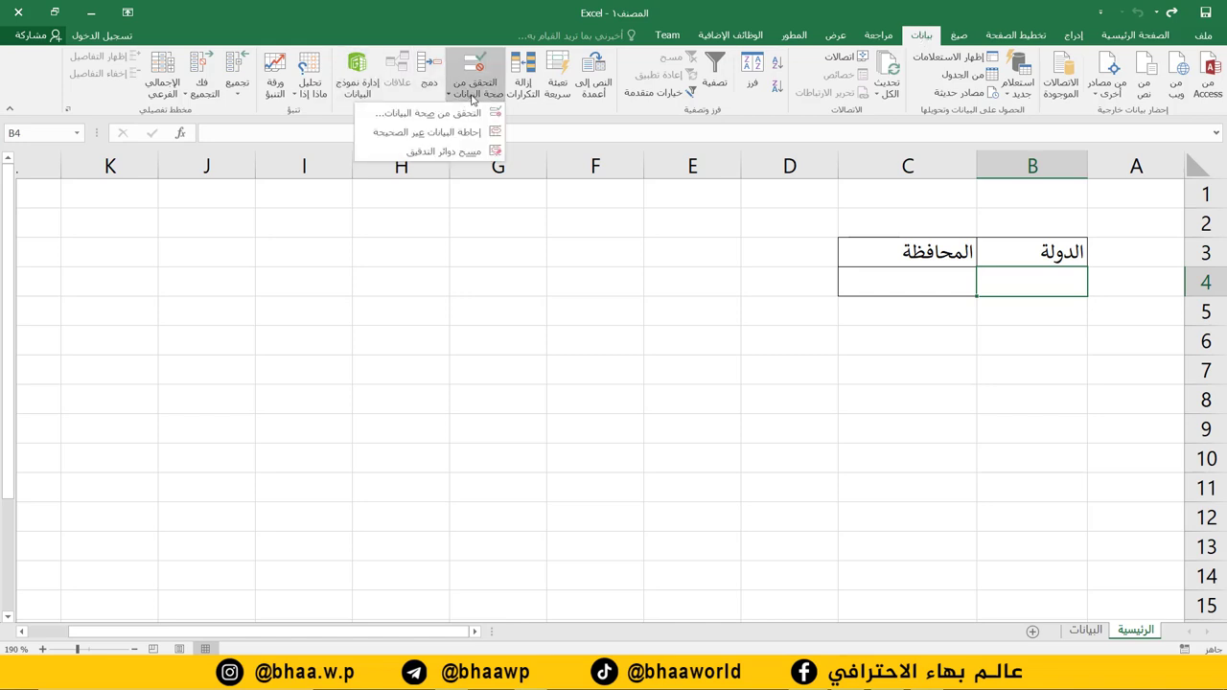
pyautogui.click(456, 115)
pyautogui.click(402, 372)
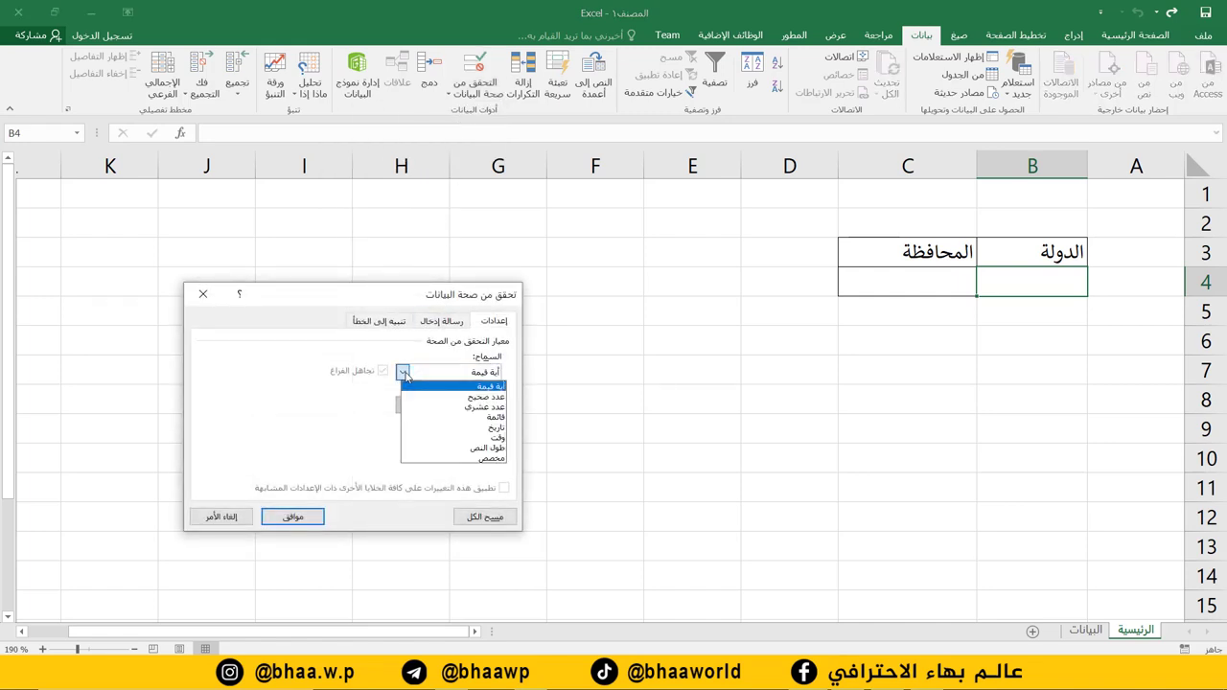
pyautogui.click(465, 422)
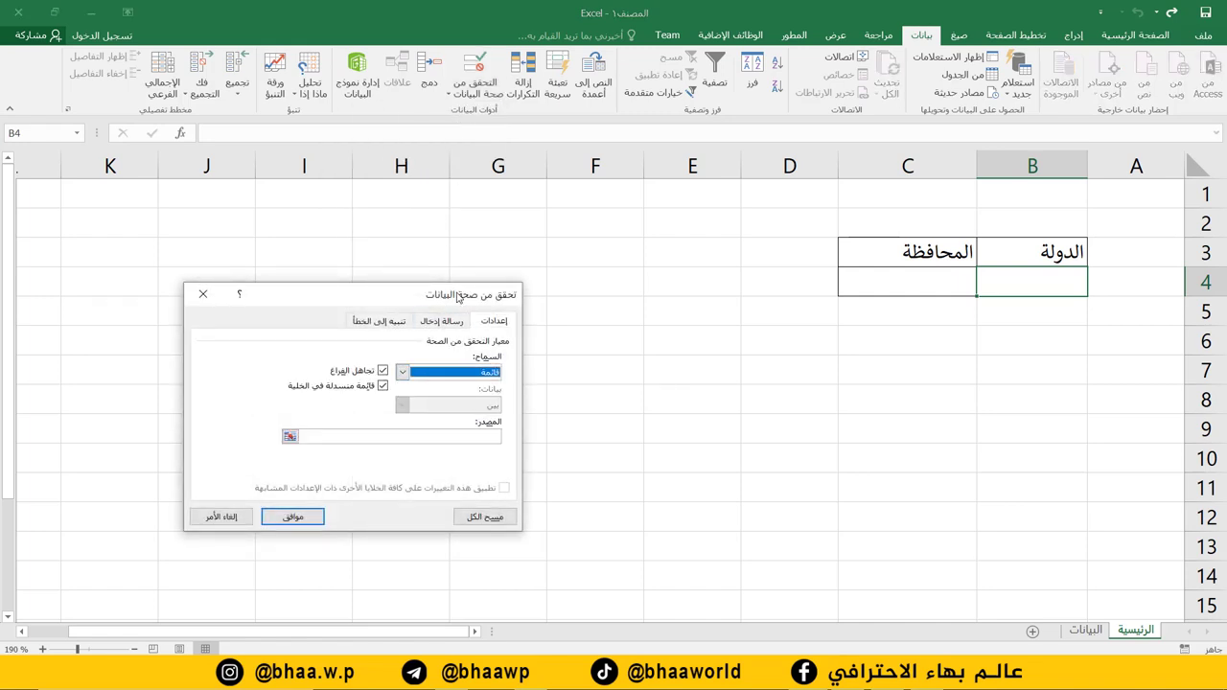
pyautogui.moveTo(476, 293); pyautogui.dragTo(681, 264)
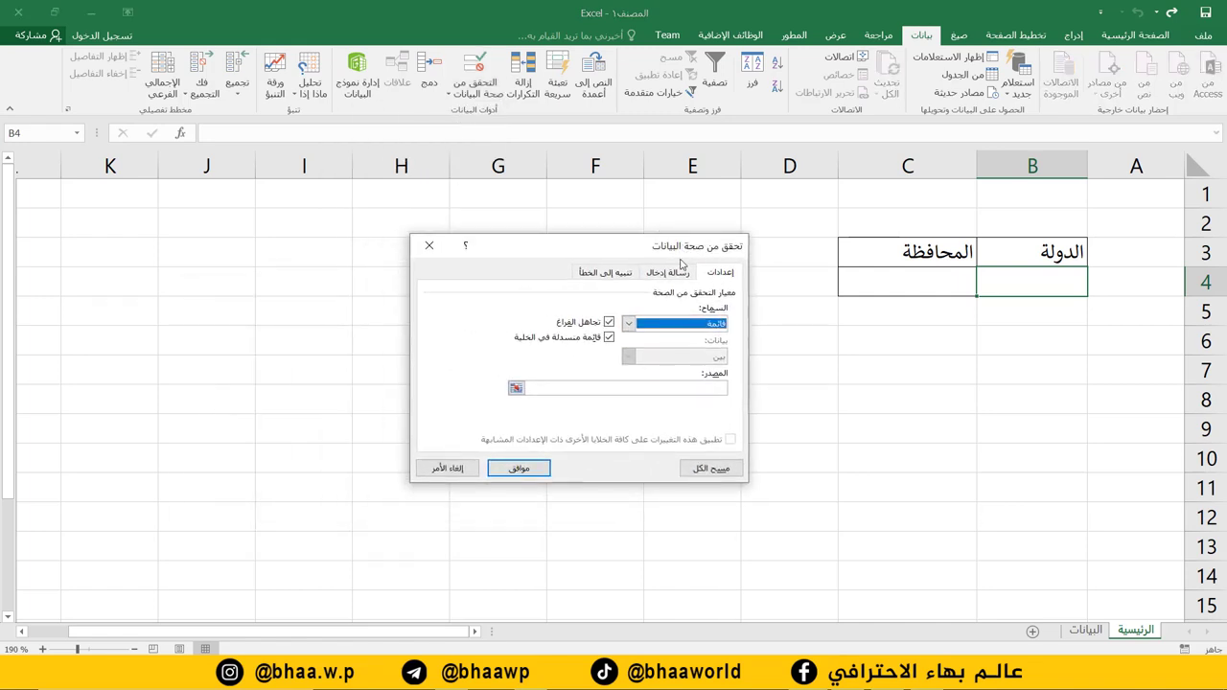
# Step: Set the validation list's source to the country headers B3:D3 on the البيانات sheet and apply the rule
pyautogui.click(515, 389)
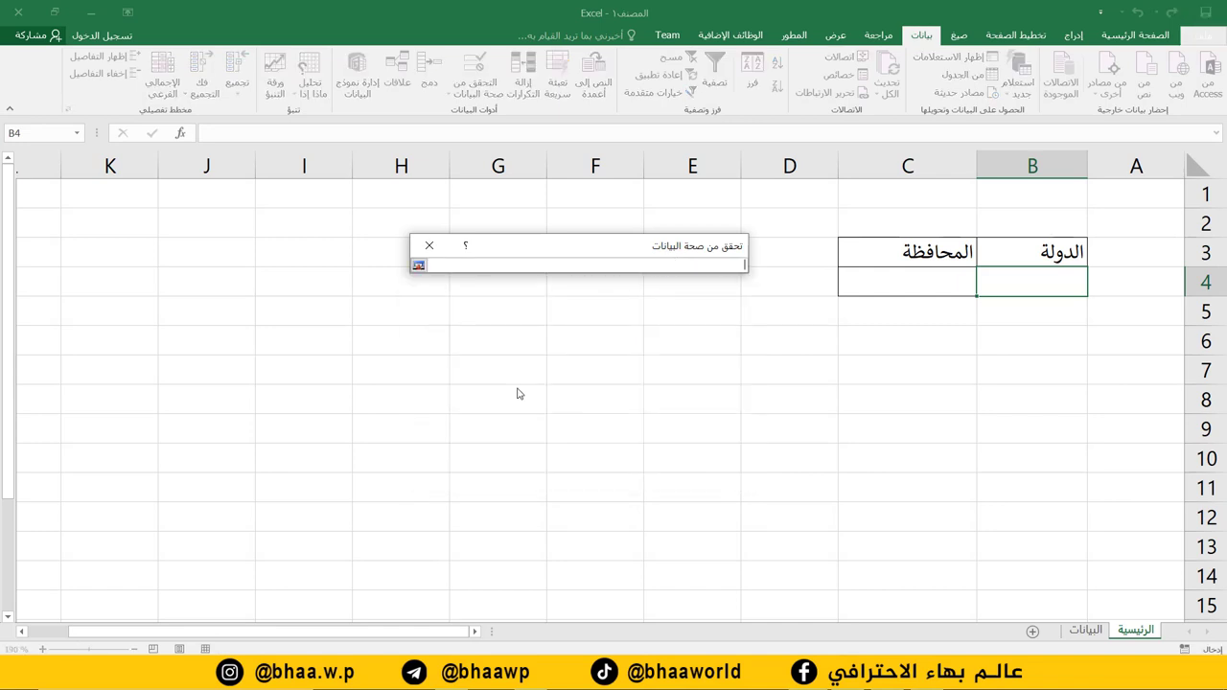
pyautogui.click(1086, 629)
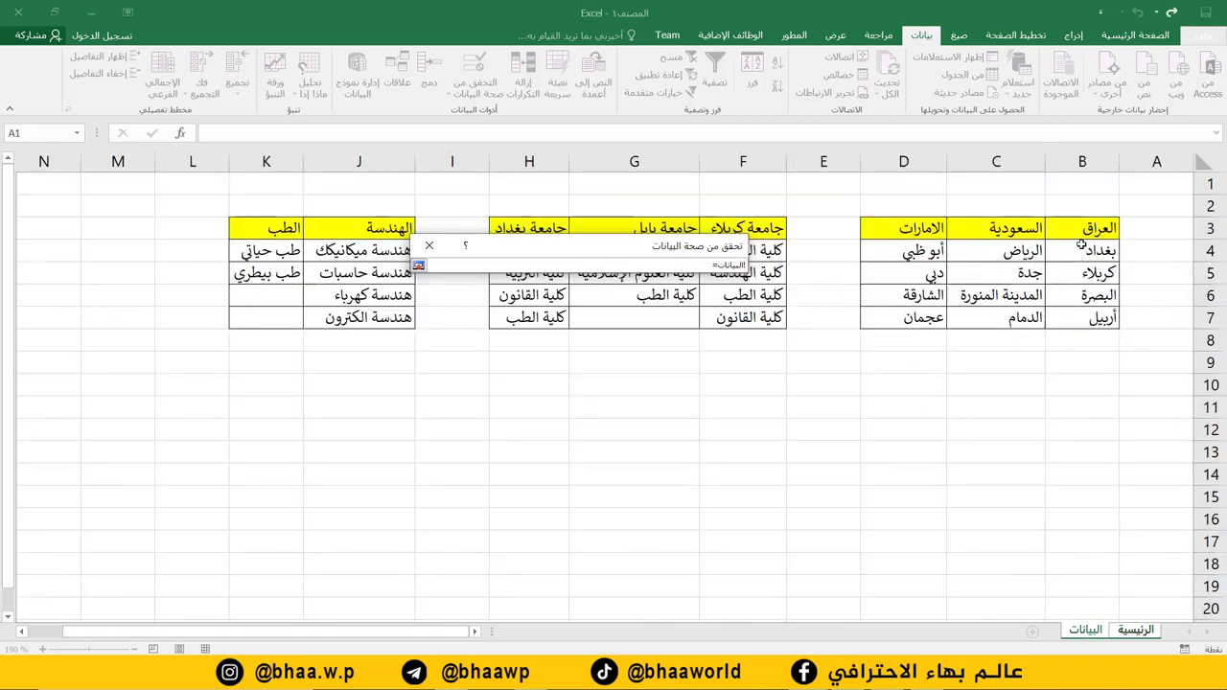
pyautogui.click(1055, 230)
pyautogui.moveTo(1055, 230); pyautogui.dragTo(905, 230)
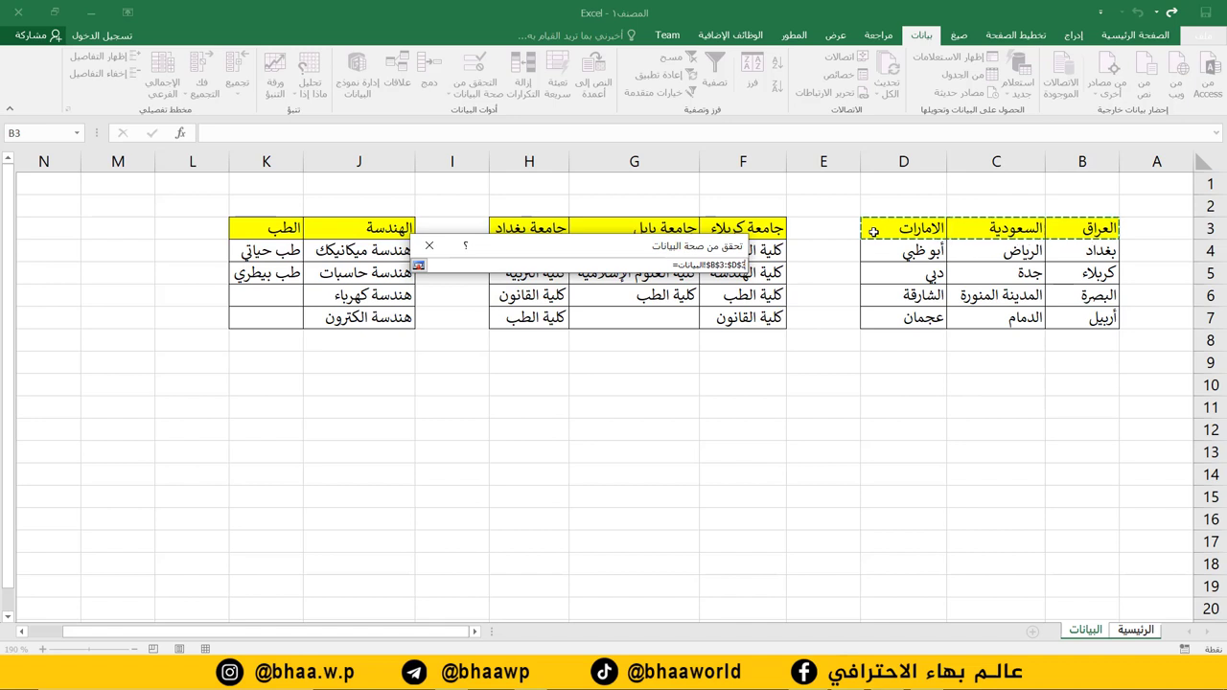
pyautogui.press('Return')
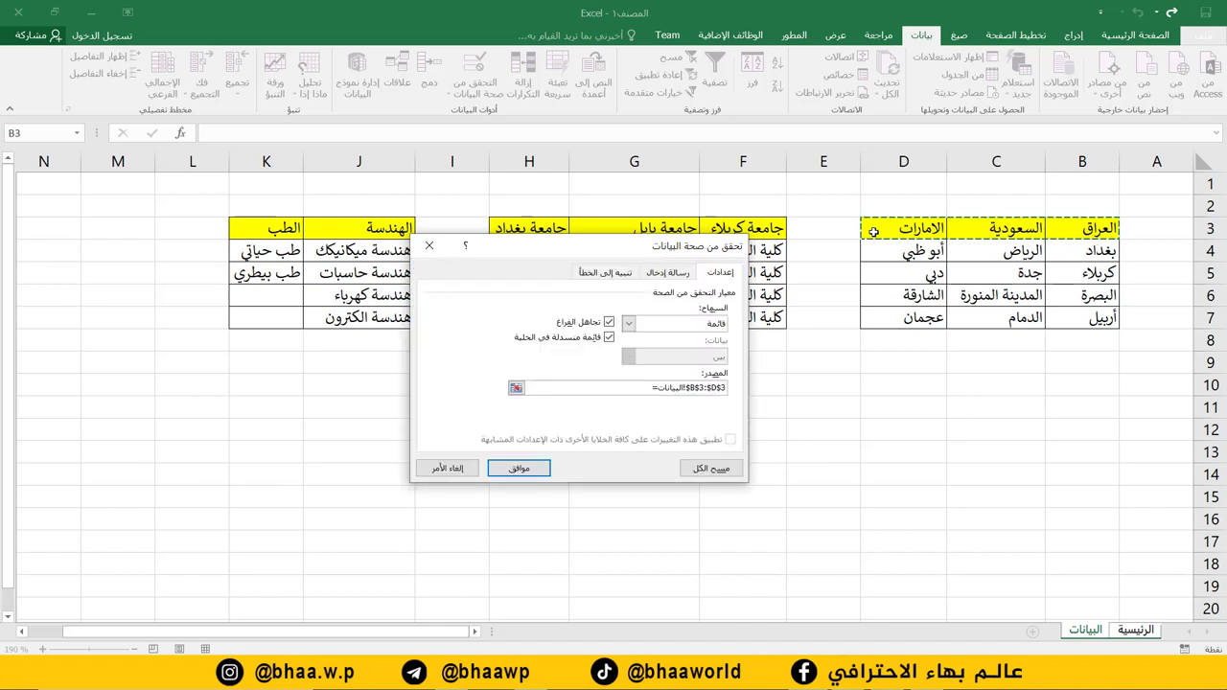
pyautogui.click(525, 467)
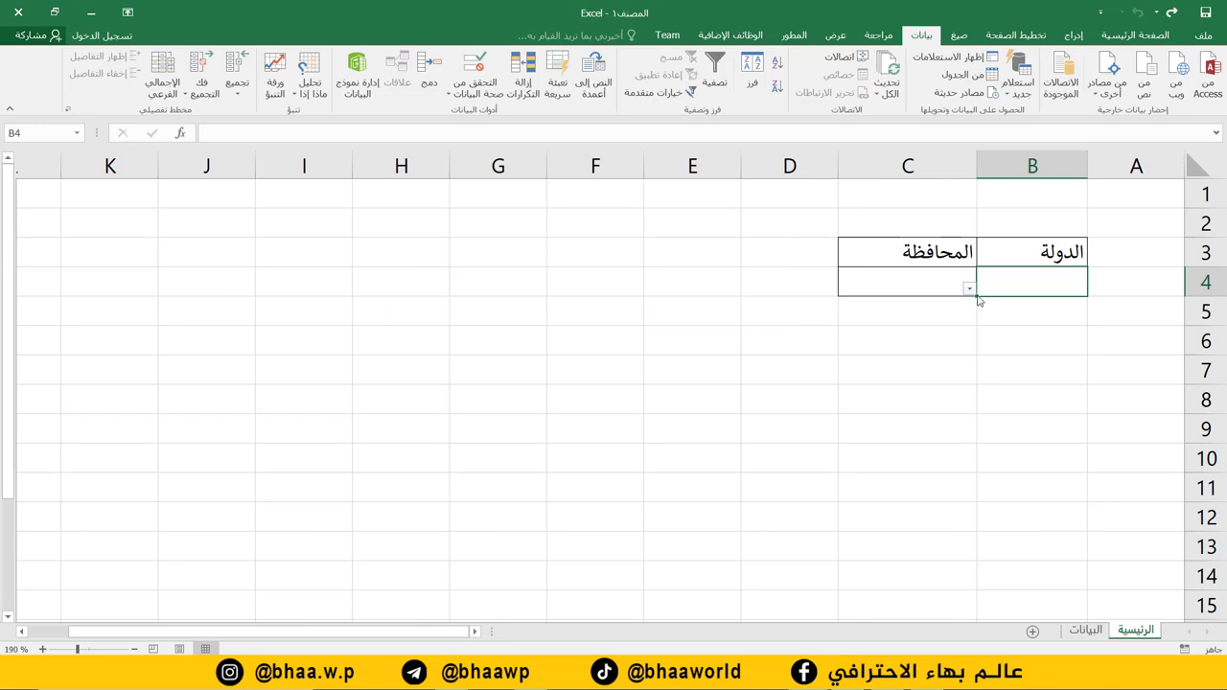
# Step: Test the country list in B4 by choosing العراق, السعودية, الامارات and finally العراق again
pyautogui.click(969, 289)
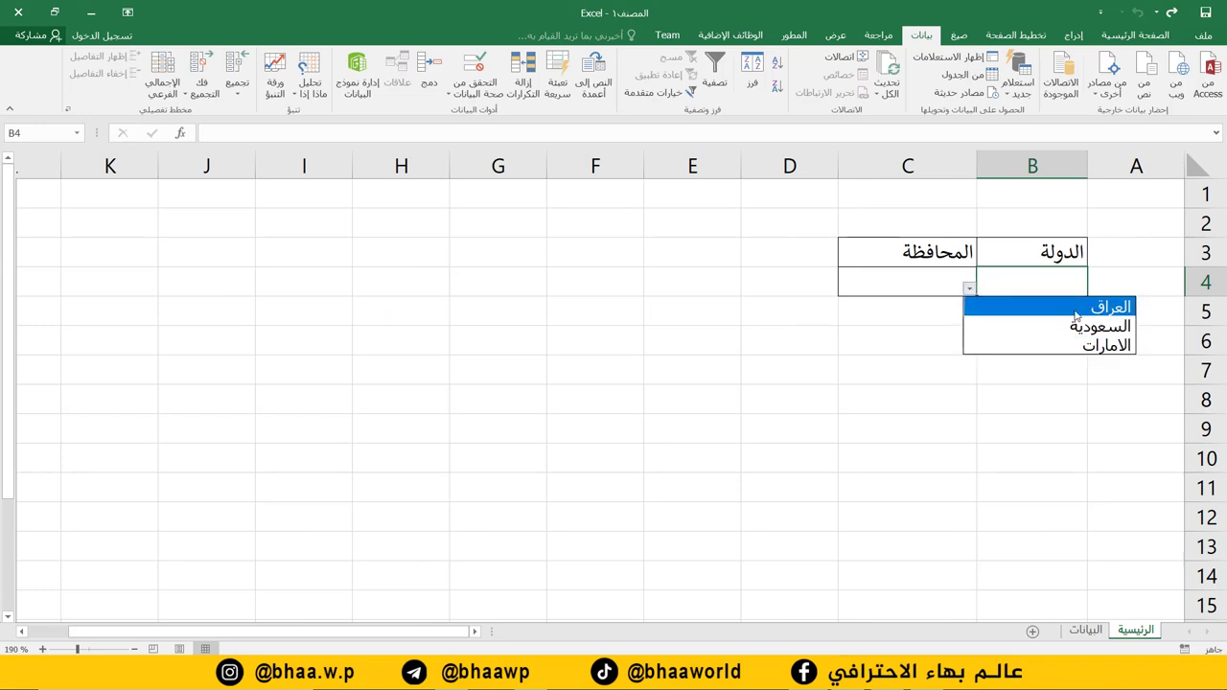
pyautogui.click(983, 307)
pyautogui.click(969, 288)
pyautogui.click(958, 335)
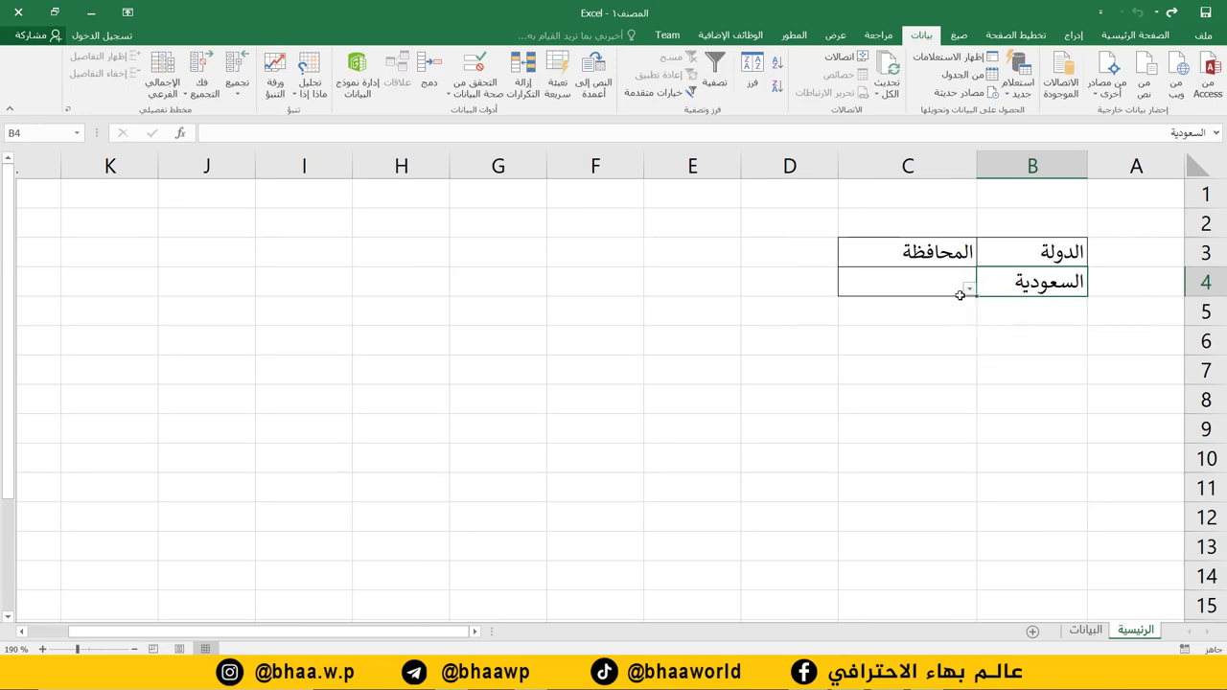
pyautogui.click(968, 289)
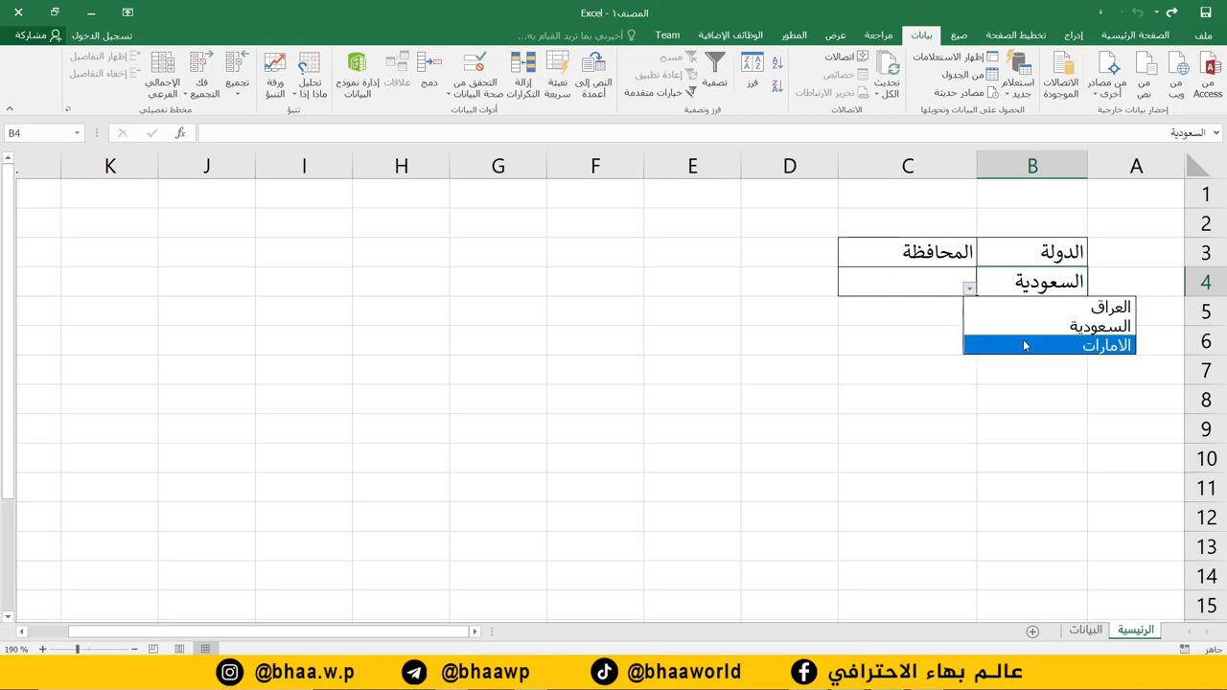
pyautogui.click(1024, 345)
pyautogui.click(969, 289)
pyautogui.click(1042, 307)
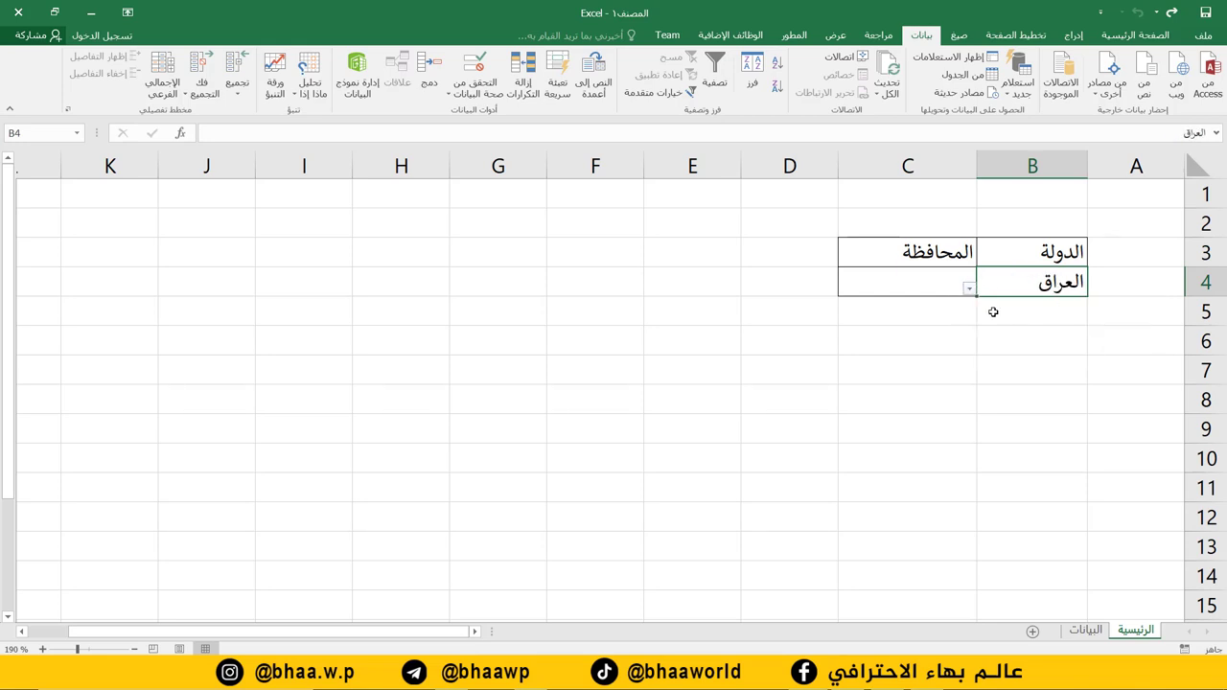
# Step: Choose السعودية and finally الامارات as the country in B4, checking the governorate cell C4 after each choice
pyautogui.click(926, 286)
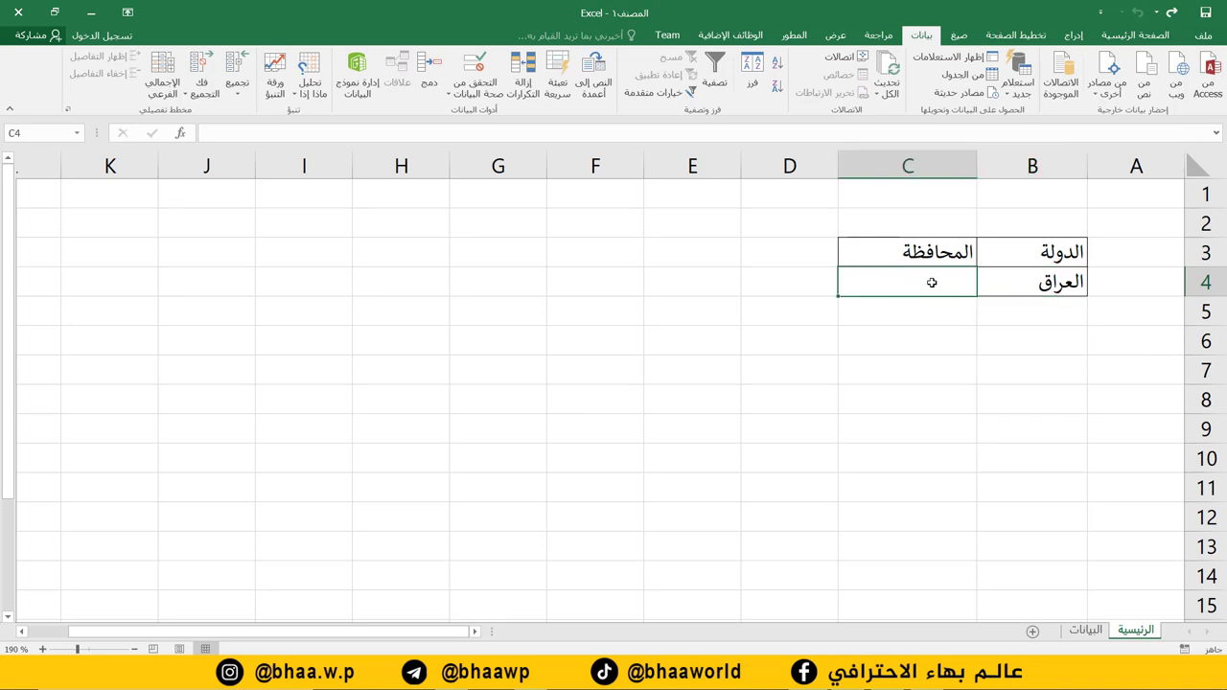
pyautogui.click(1057, 283)
pyautogui.click(915, 280)
pyautogui.click(1050, 290)
pyautogui.click(970, 289)
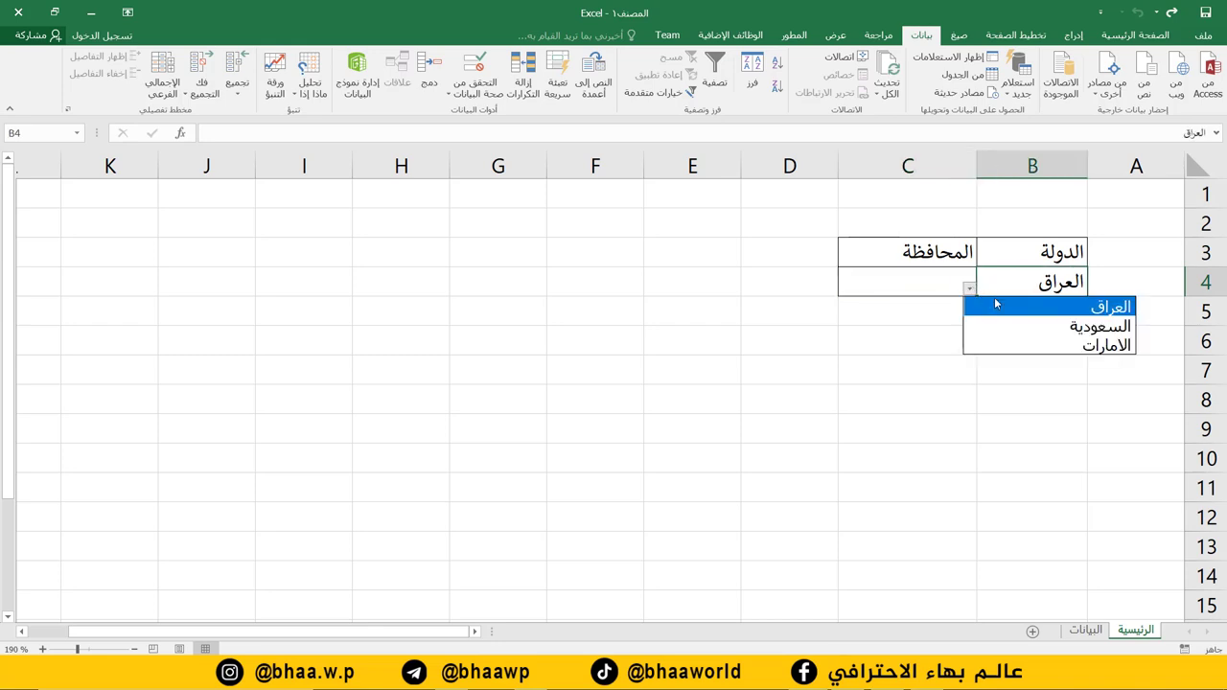
pyautogui.click(1047, 333)
pyautogui.click(901, 276)
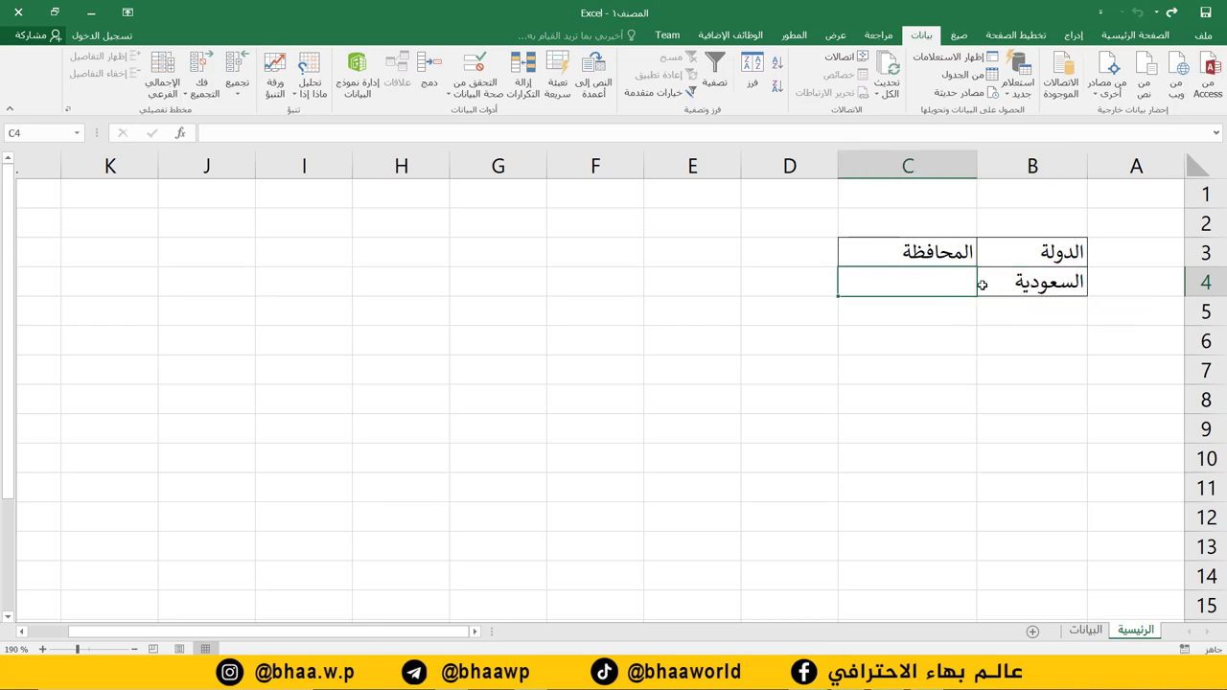
pyautogui.click(1014, 287)
pyautogui.click(969, 288)
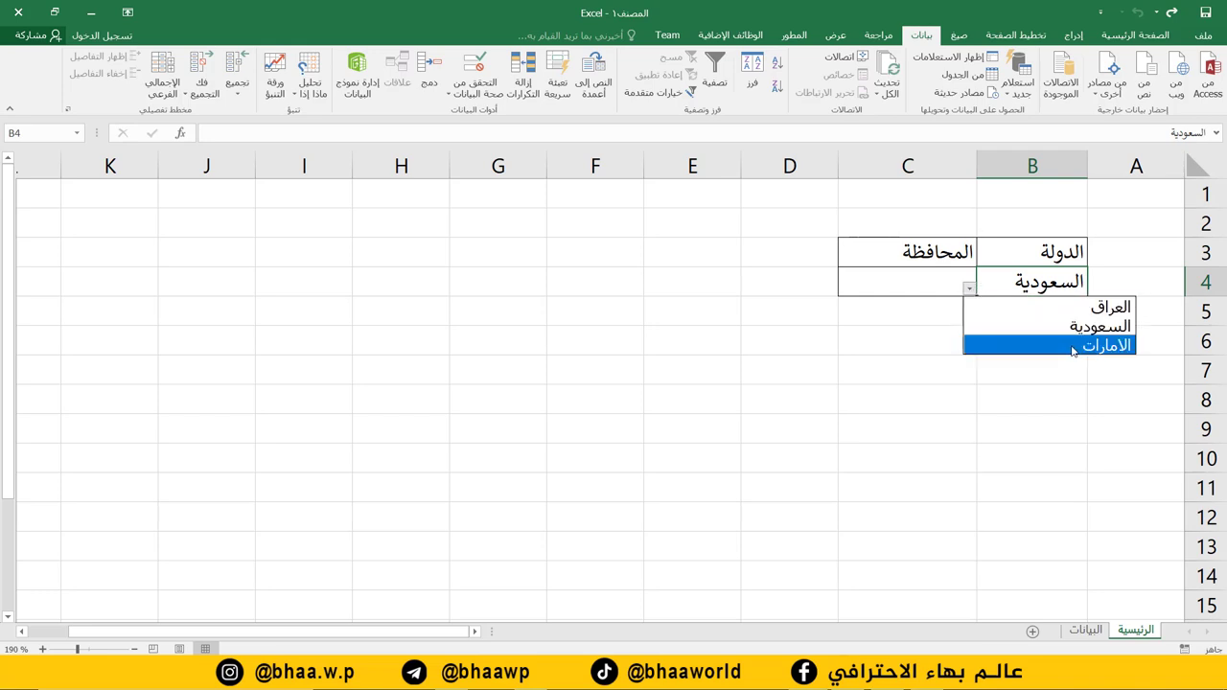
pyautogui.click(1112, 344)
pyautogui.click(938, 283)
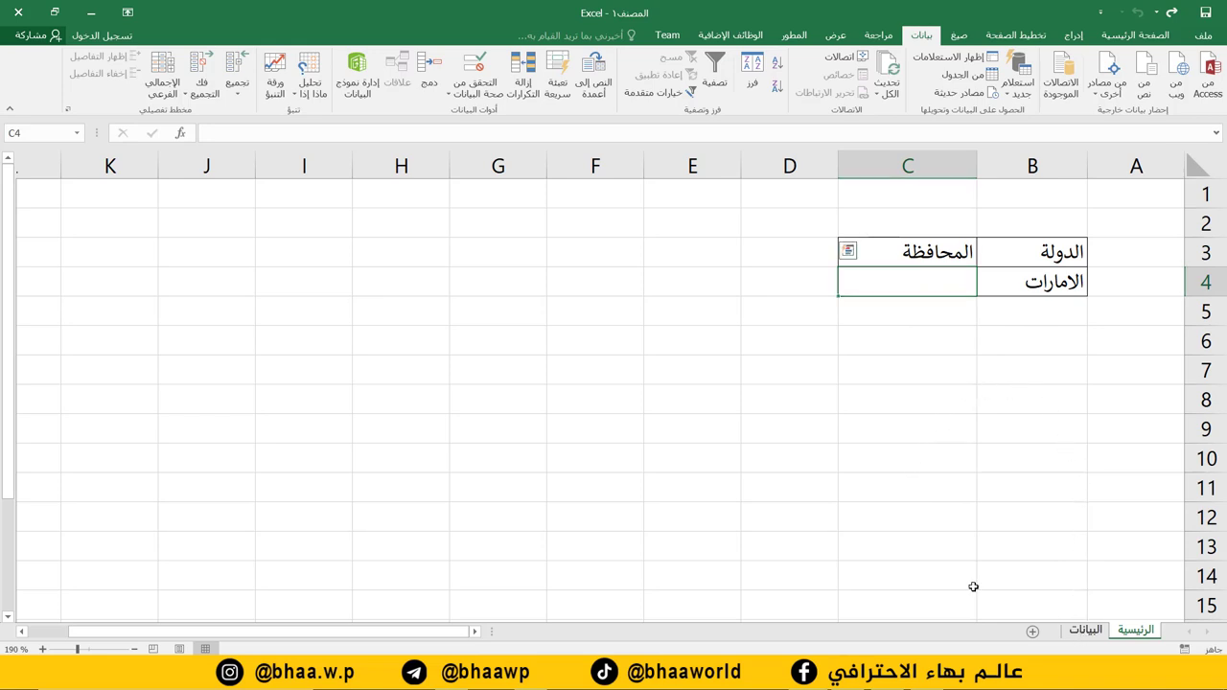
# Step: On the البيانات sheet, define the name العراق for the governorate cells B4:B7 under the العراق header
pyautogui.click(1086, 629)
pyautogui.moveTo(1095, 249); pyautogui.dragTo(1098, 319)
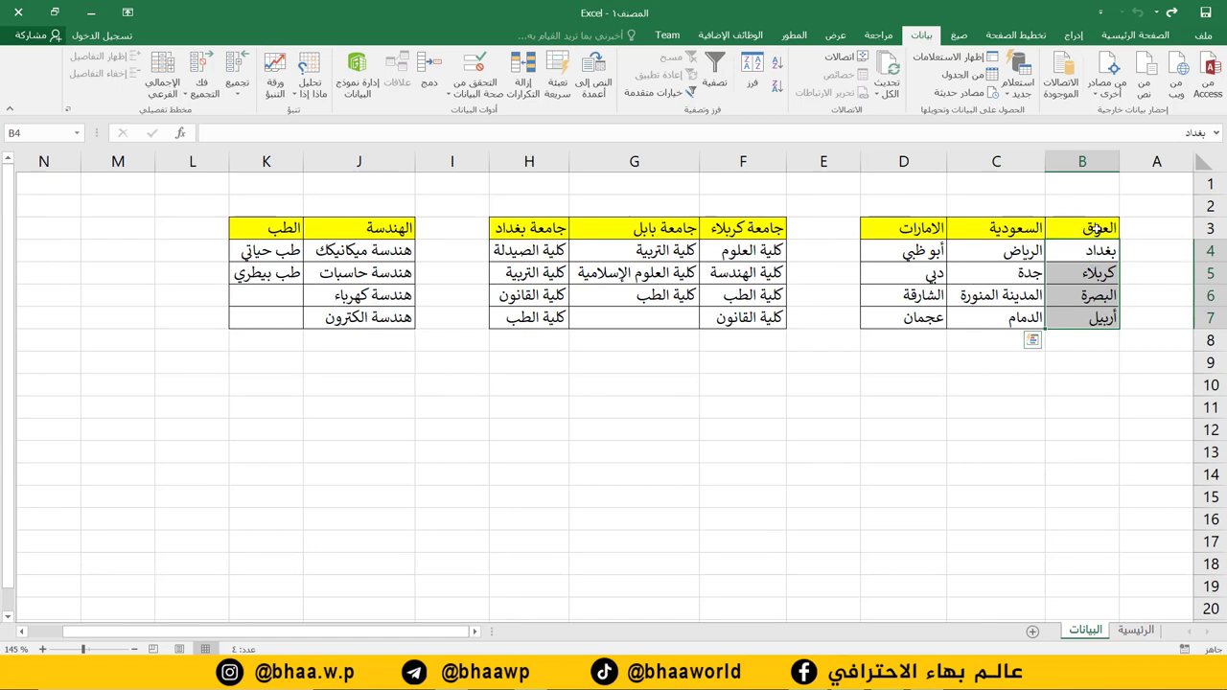
pyautogui.click(1078, 355)
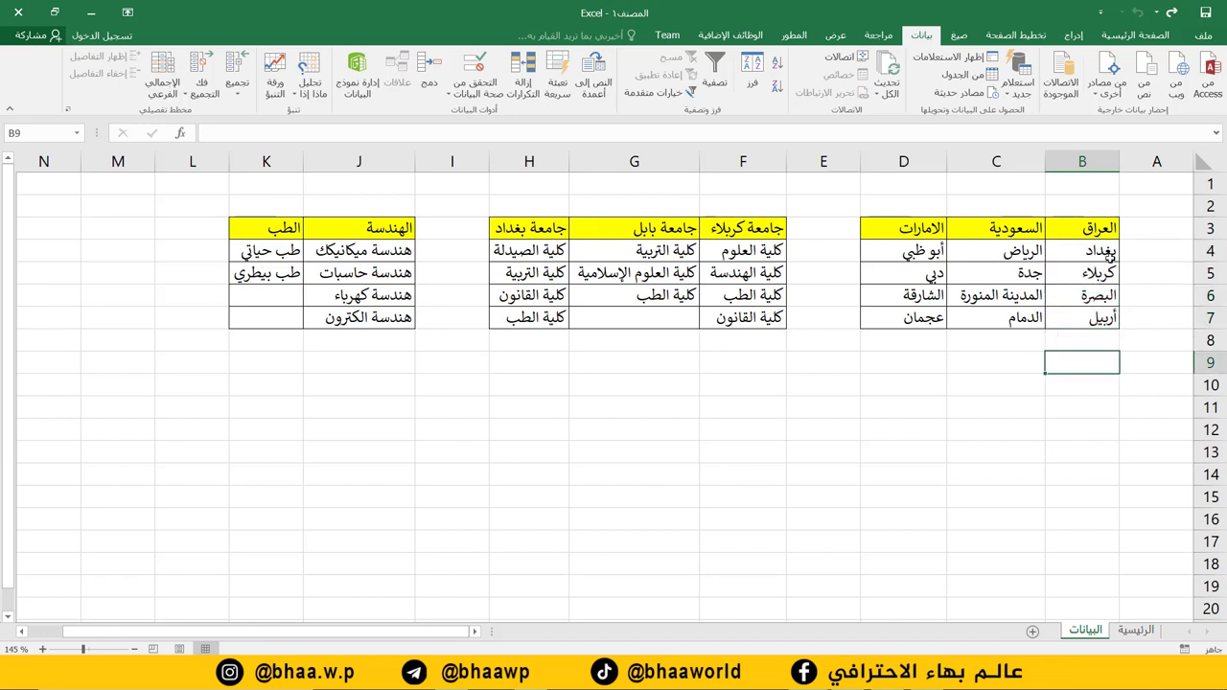
pyautogui.moveTo(1104, 247); pyautogui.dragTo(1102, 316)
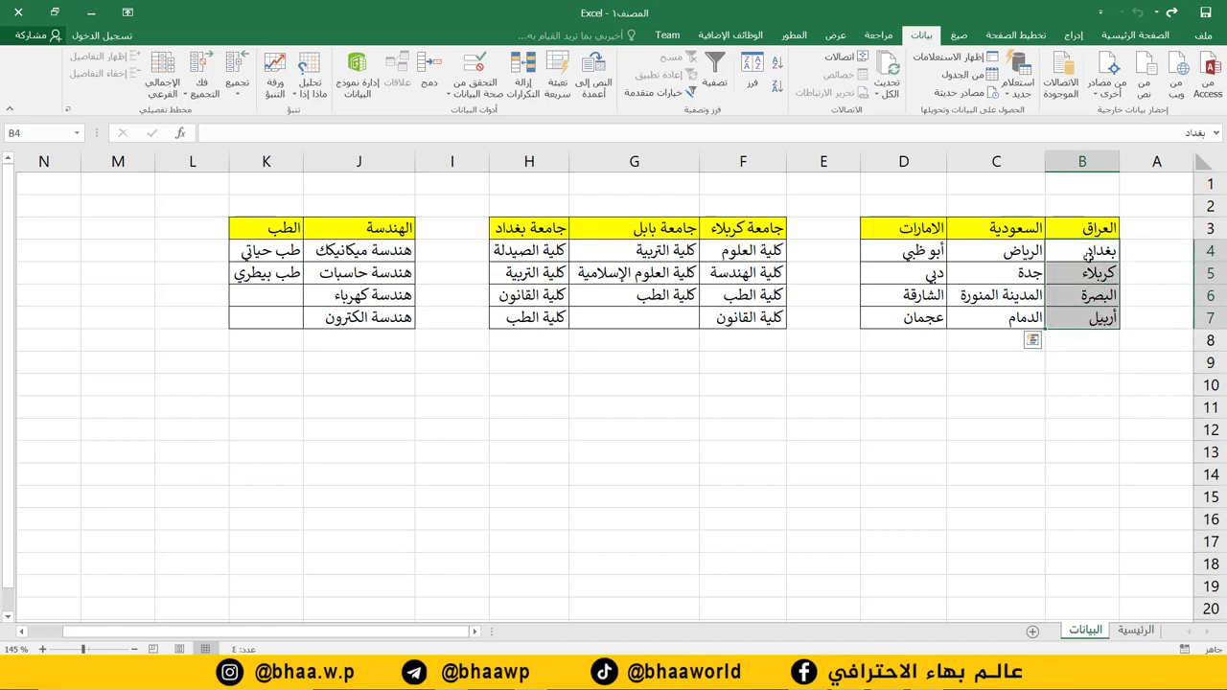
pyautogui.doubleClick(1089, 251)
pyautogui.click(1097, 335)
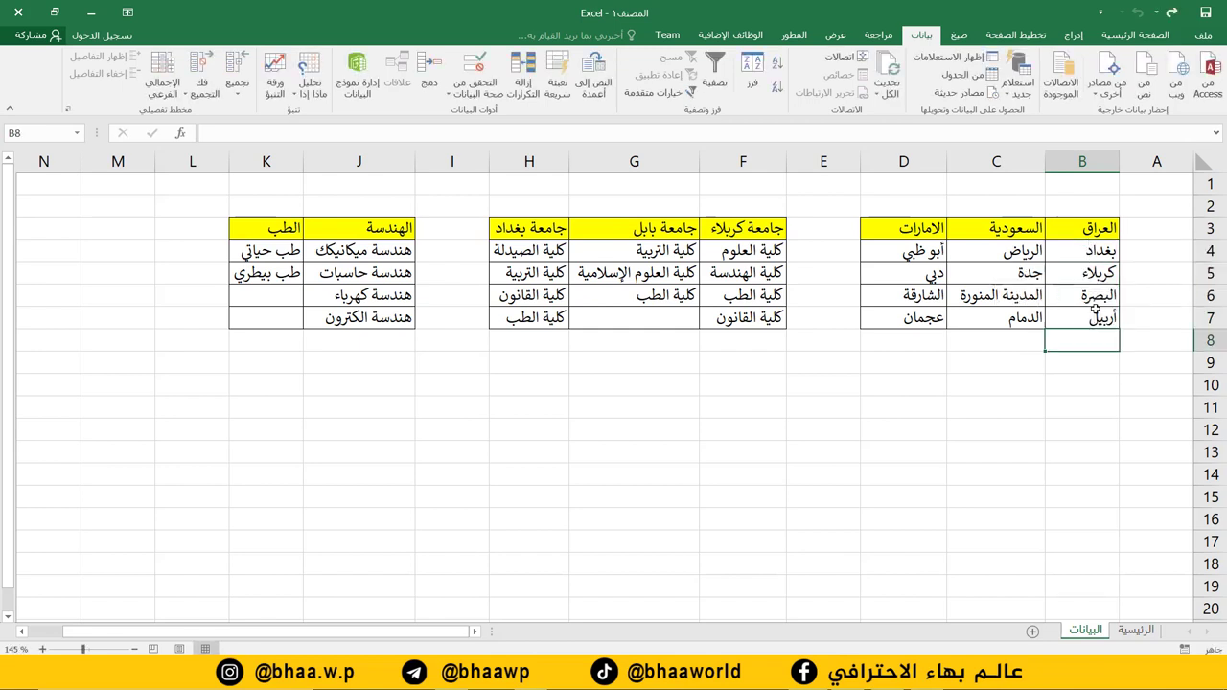
pyautogui.moveTo(1093, 253); pyautogui.dragTo(1088, 324)
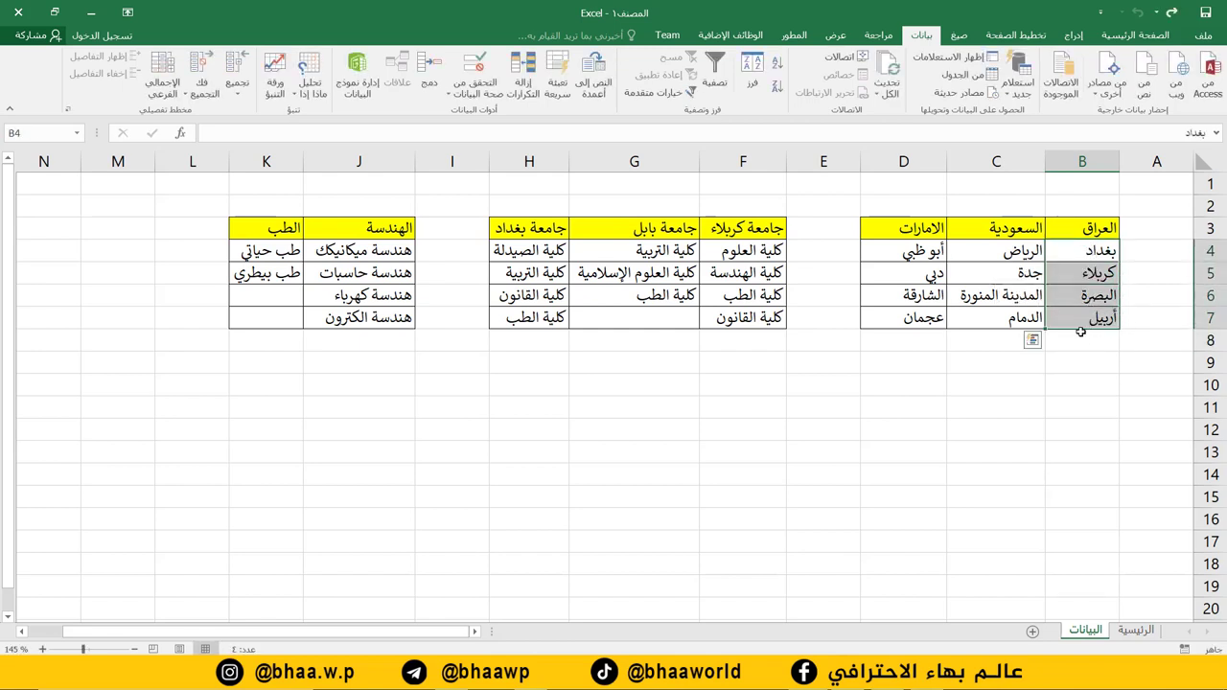
pyautogui.click(34, 139)
pyautogui.press('BackSpace')
pyautogui.write('العراق')
# Step: Define the name السعودية for cells C4:C7 and the name الامارات for cells D4:D7
pyautogui.click(1009, 250)
pyautogui.moveTo(1009, 250); pyautogui.dragTo(1011, 324)
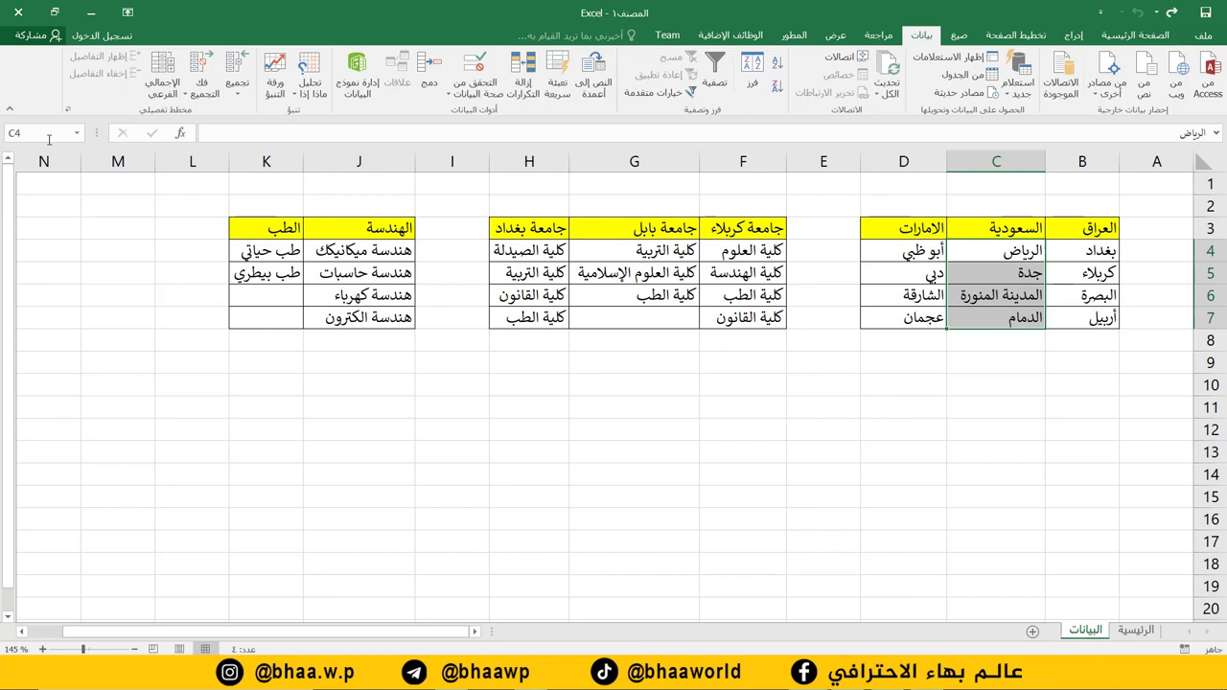
pyautogui.press('BackSpace')
pyautogui.write('السعودية')
pyautogui.click(918, 256)
pyautogui.moveTo(918, 256); pyautogui.dragTo(906, 319)
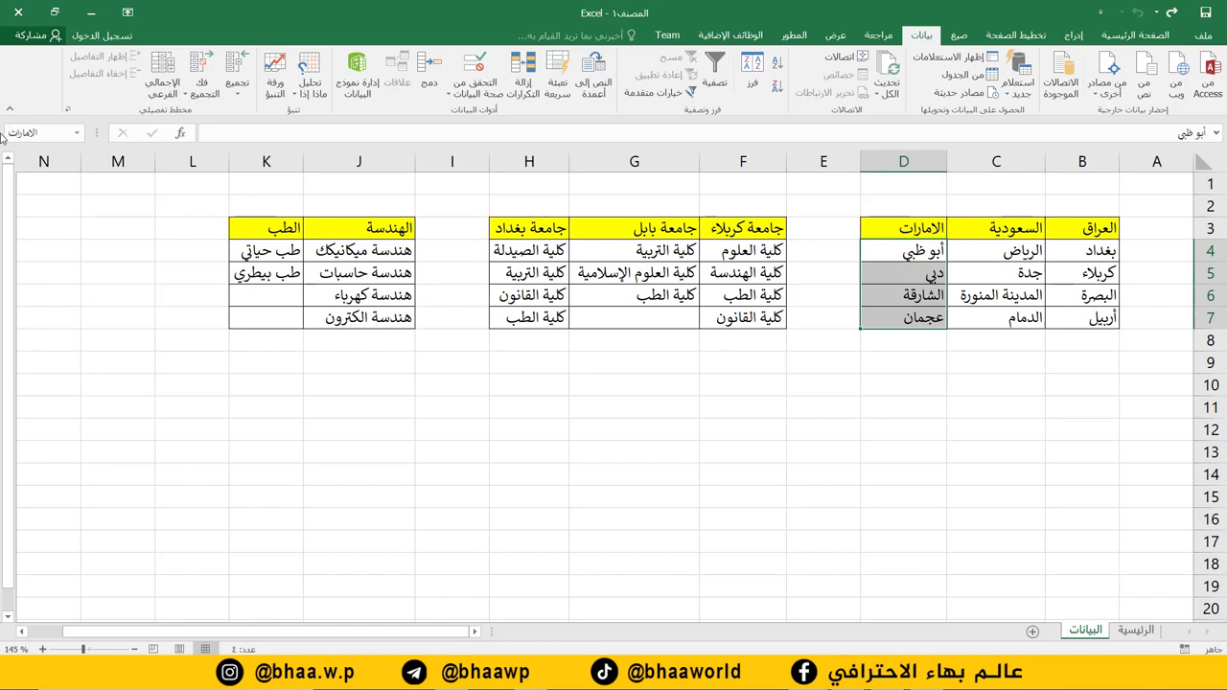
pyautogui.click(997, 341)
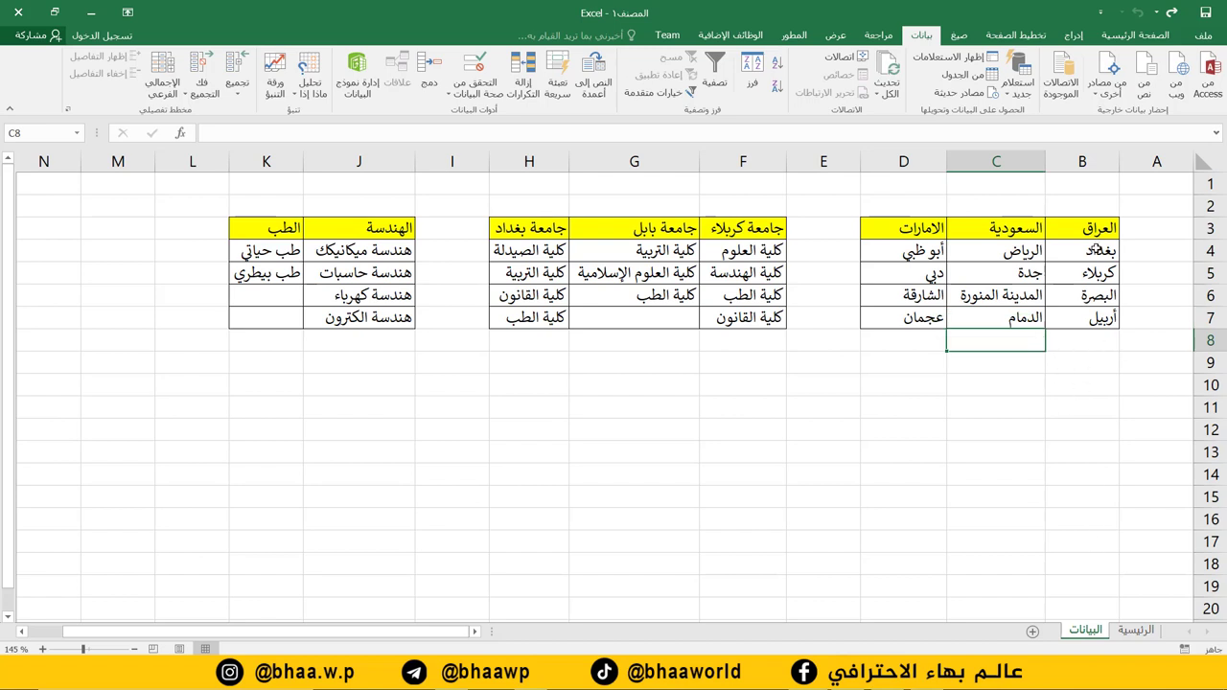
# Step: Check the defined names by going to the ranges الامارات, السعودية and العراق one after another
pyautogui.moveTo(1093, 249); pyautogui.dragTo(1089, 309)
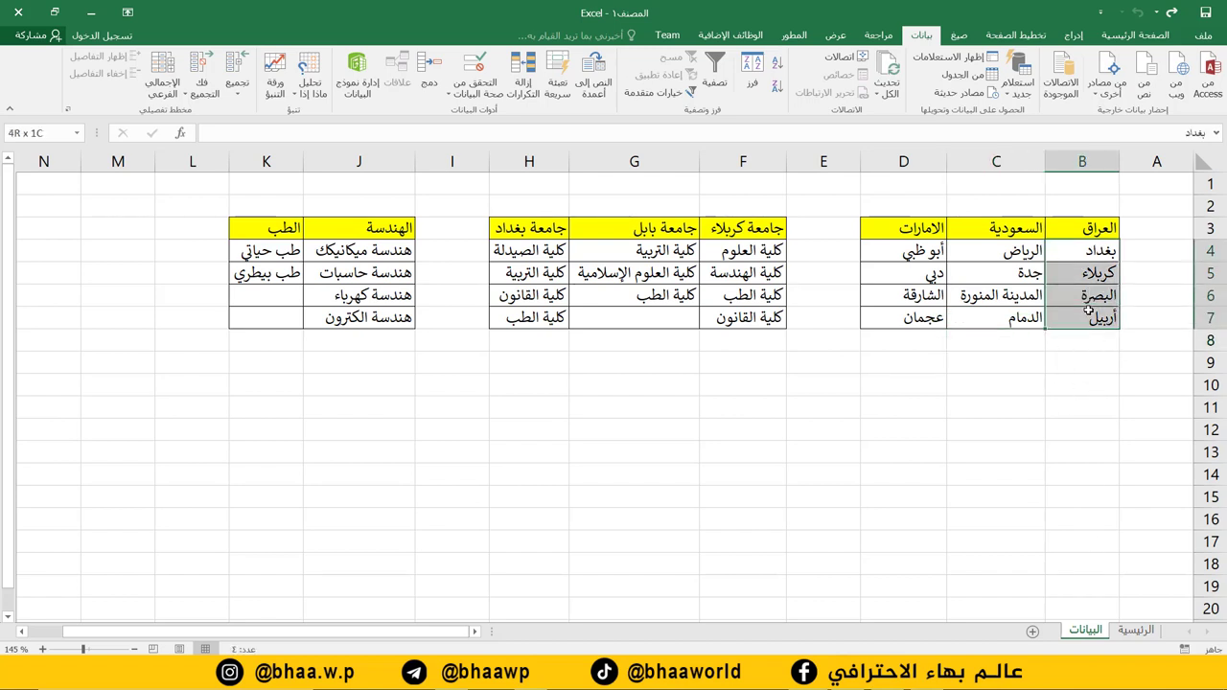
pyautogui.click(1036, 390)
pyautogui.click(78, 136)
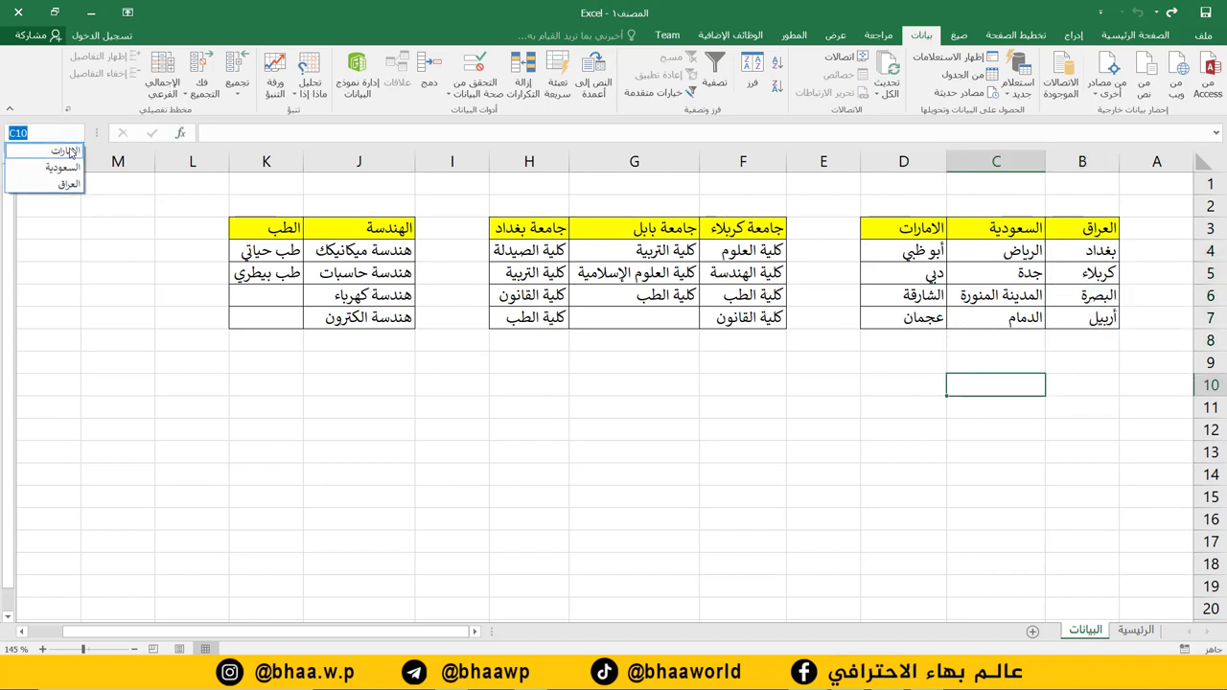
pyautogui.click(72, 151)
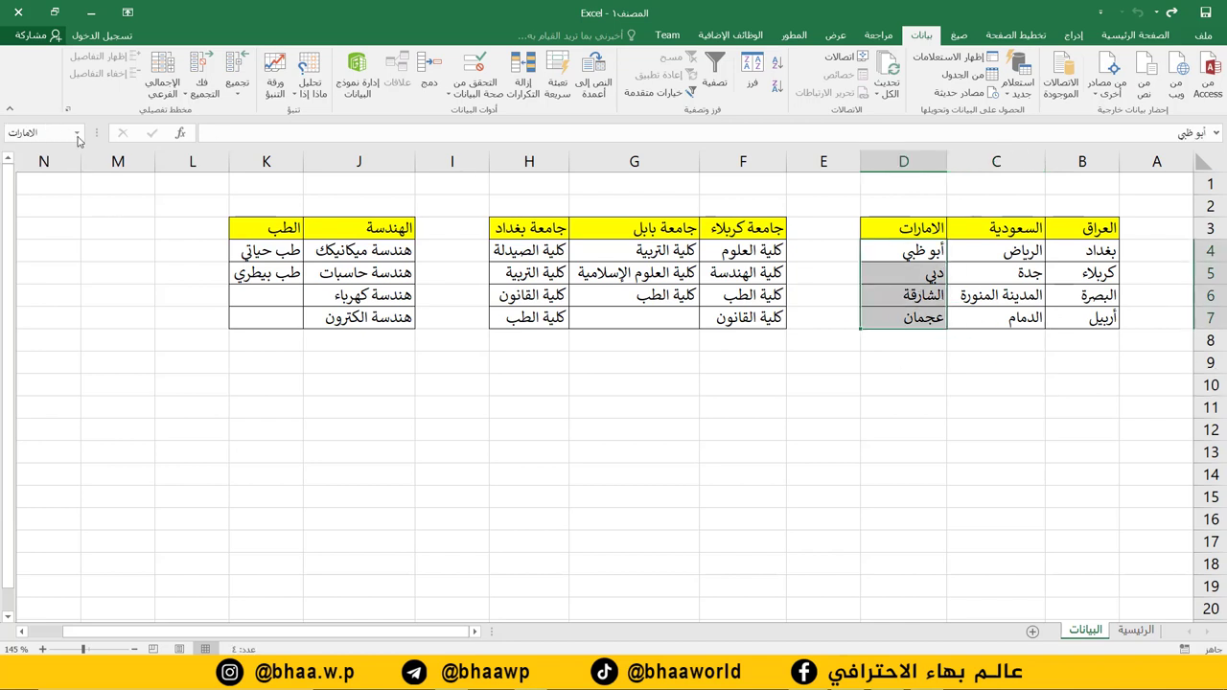
pyautogui.click(78, 136)
pyautogui.click(58, 167)
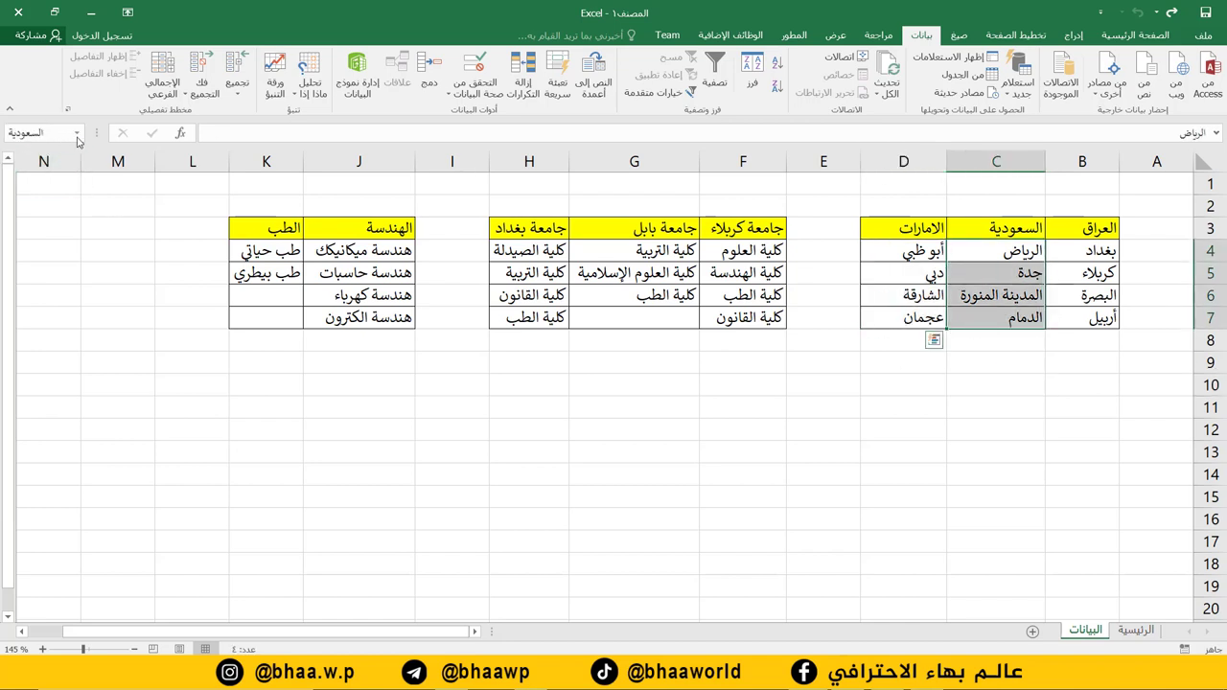
pyautogui.click(78, 136)
pyautogui.click(58, 182)
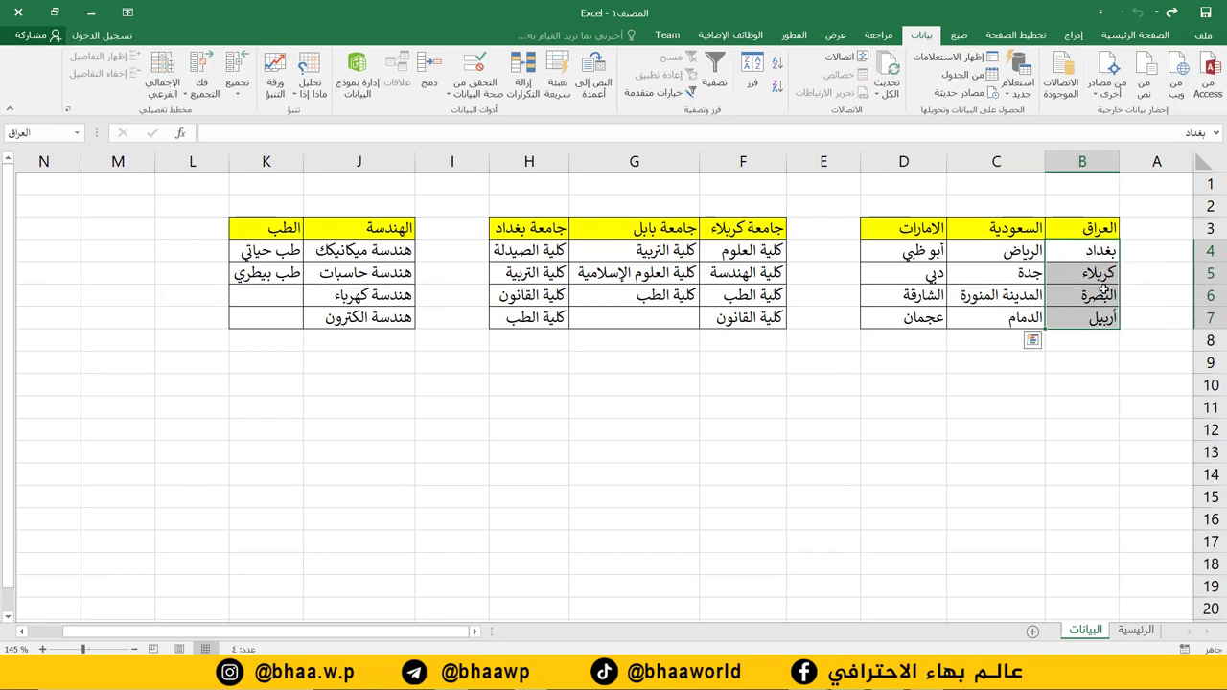
pyautogui.moveTo(1095, 251); pyautogui.dragTo(1102, 316)
# Step: Enter the formula =INDIRECT(B4) in the governorate cell C4 of the الرئيسية sheet
pyautogui.click(1135, 630)
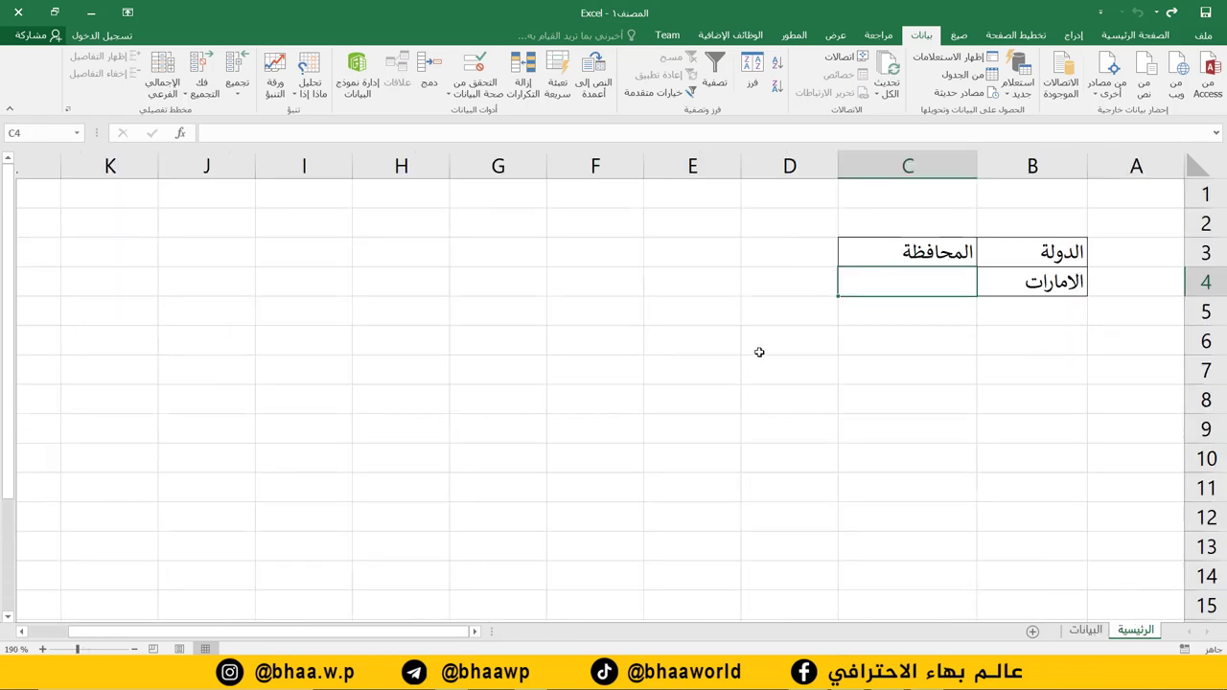
pyautogui.click(966, 360)
pyautogui.click(922, 282)
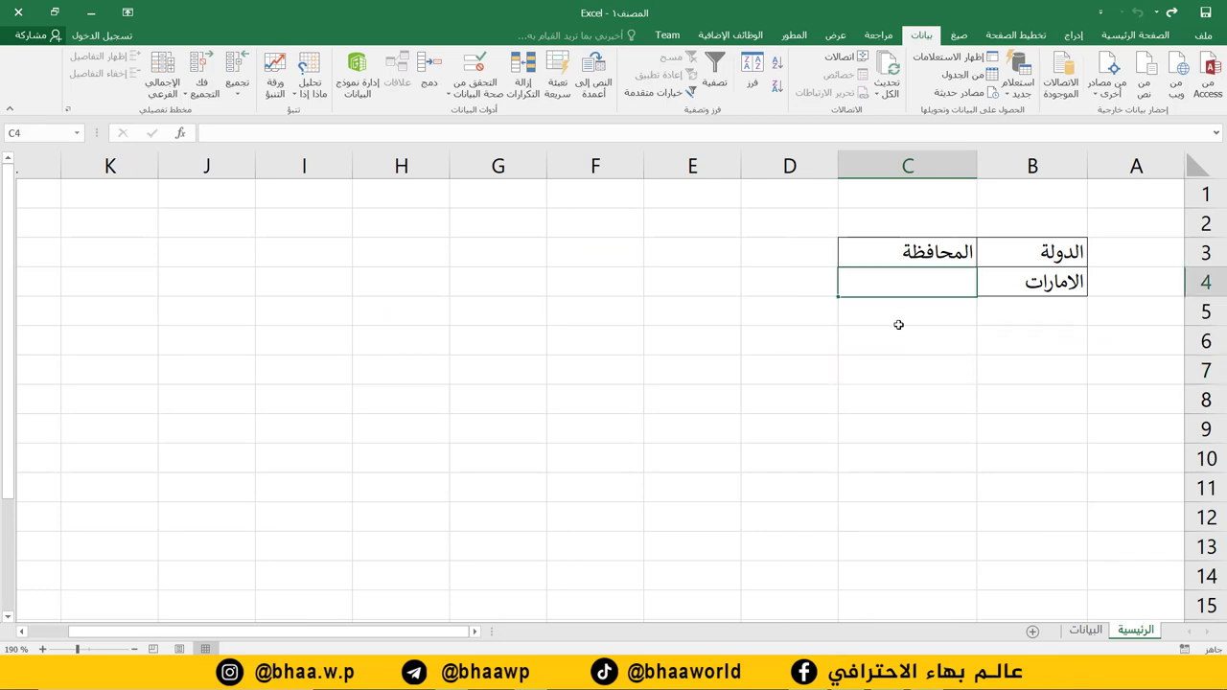
pyautogui.click(290, 136)
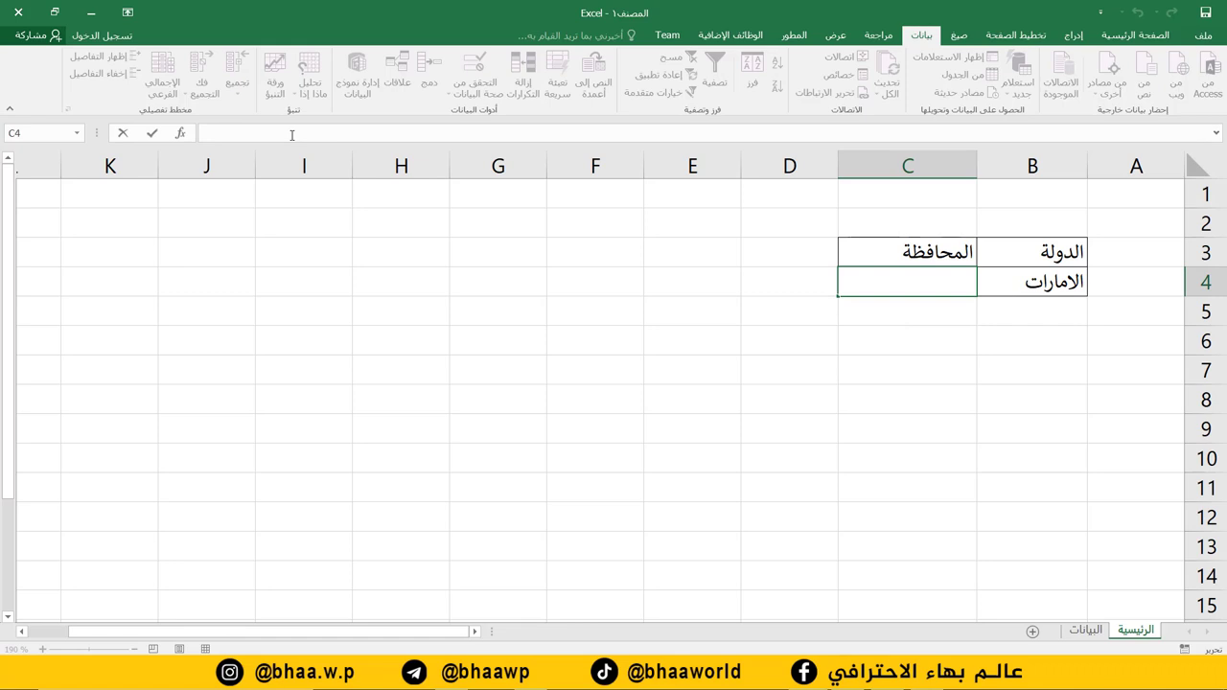
pyautogui.write('=')
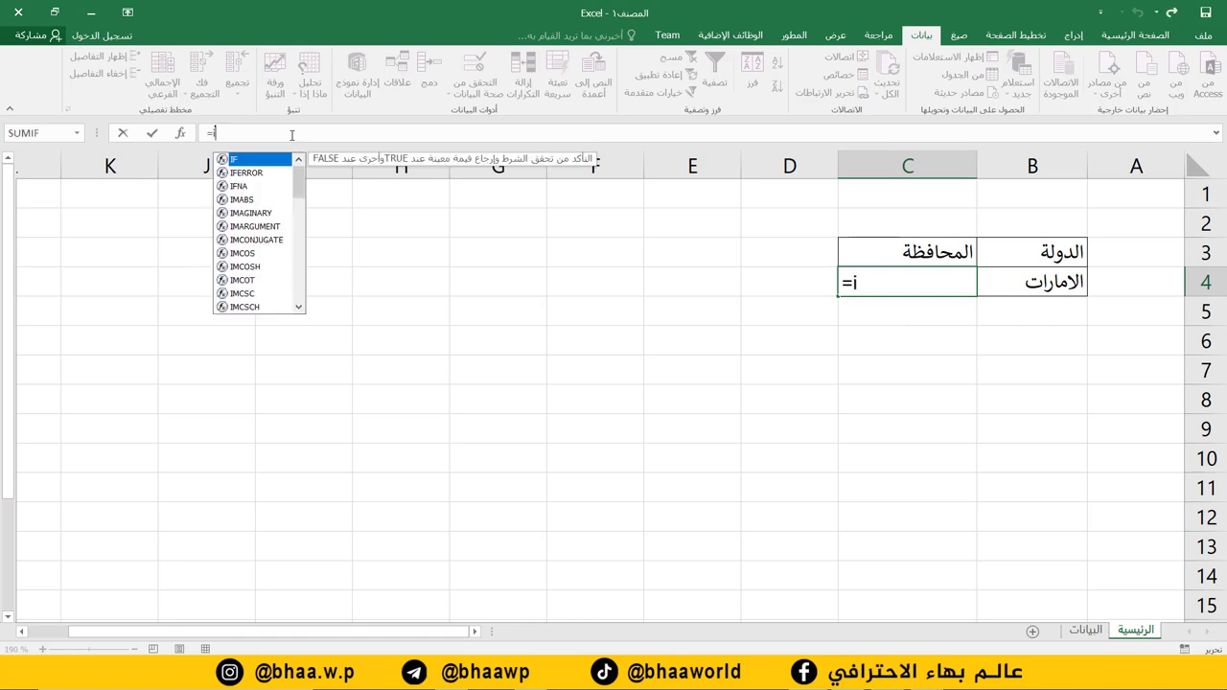
pyautogui.write('in')
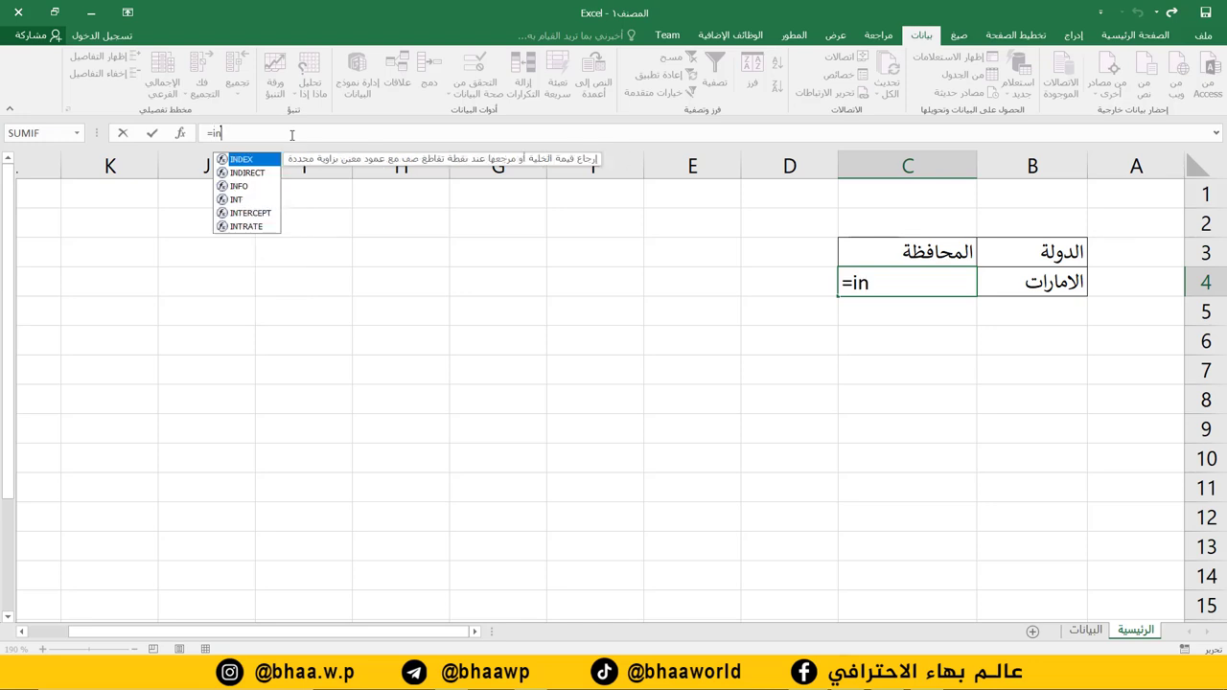
pyautogui.click(249, 173)
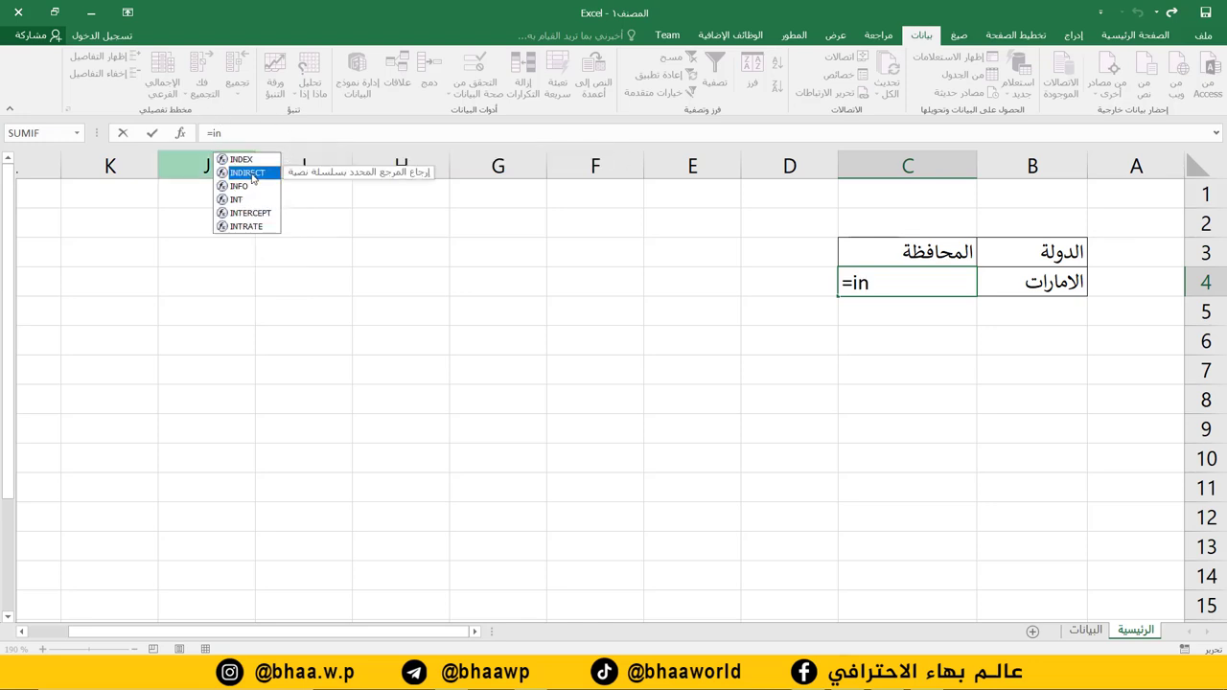
pyautogui.doubleClick(251, 173)
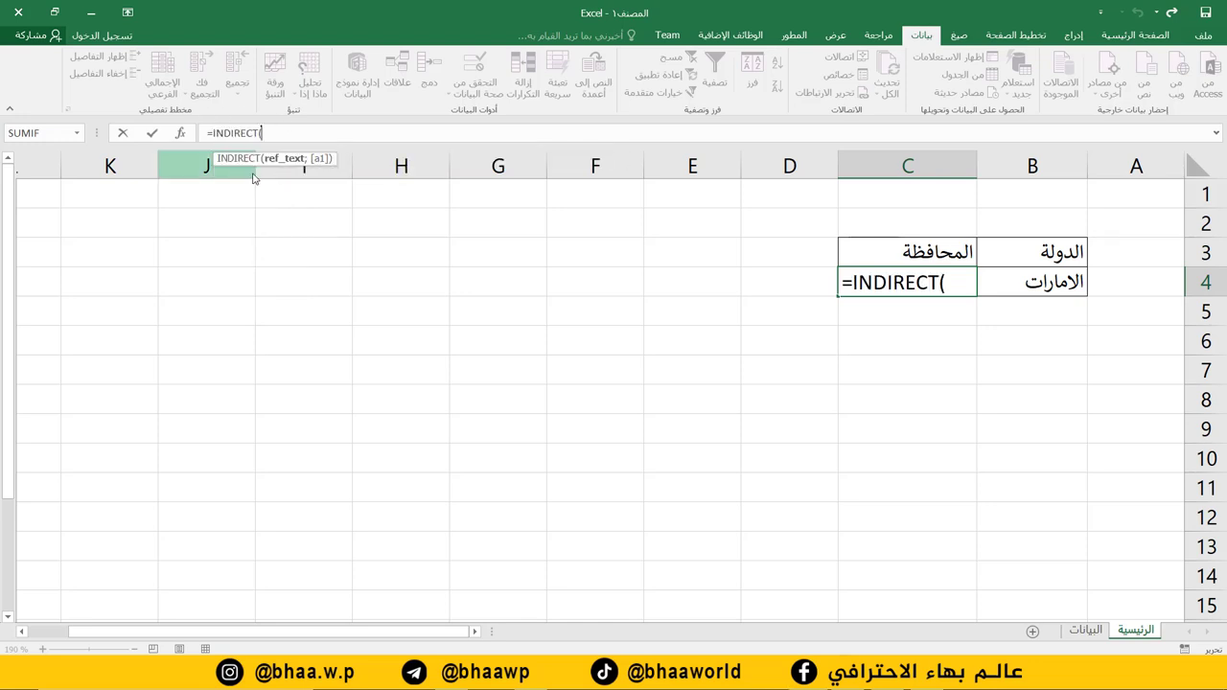
pyautogui.click(1048, 282)
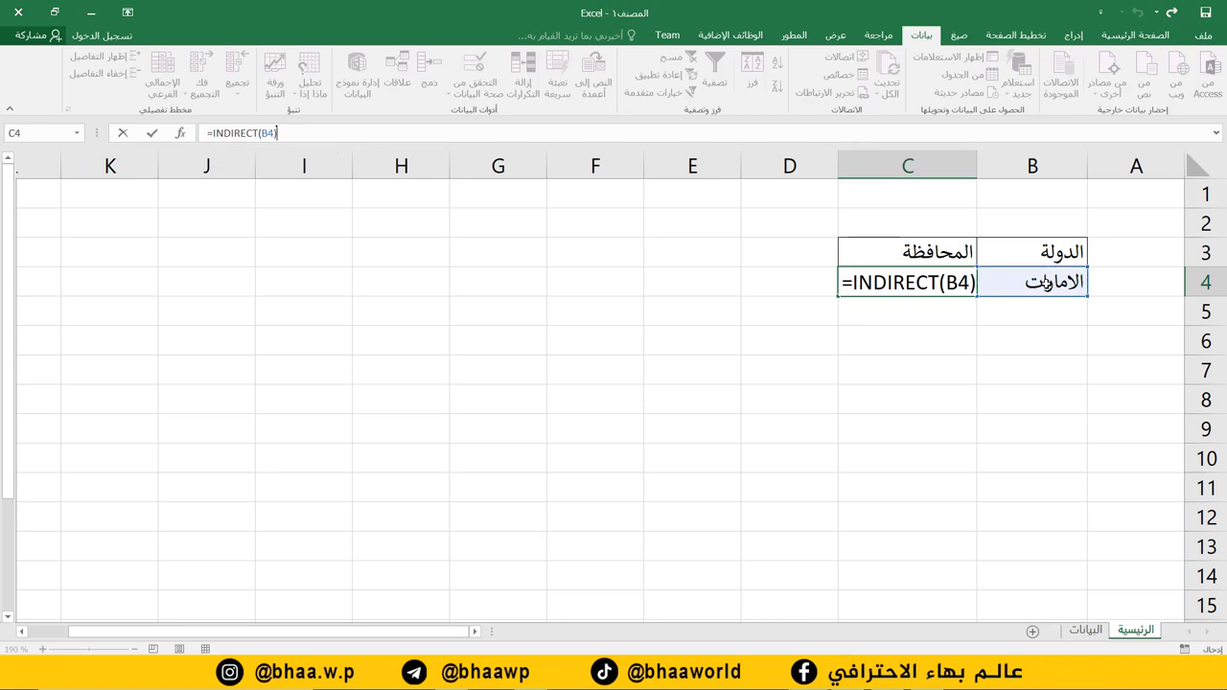
pyautogui.write(')')
pyautogui.press('Return')
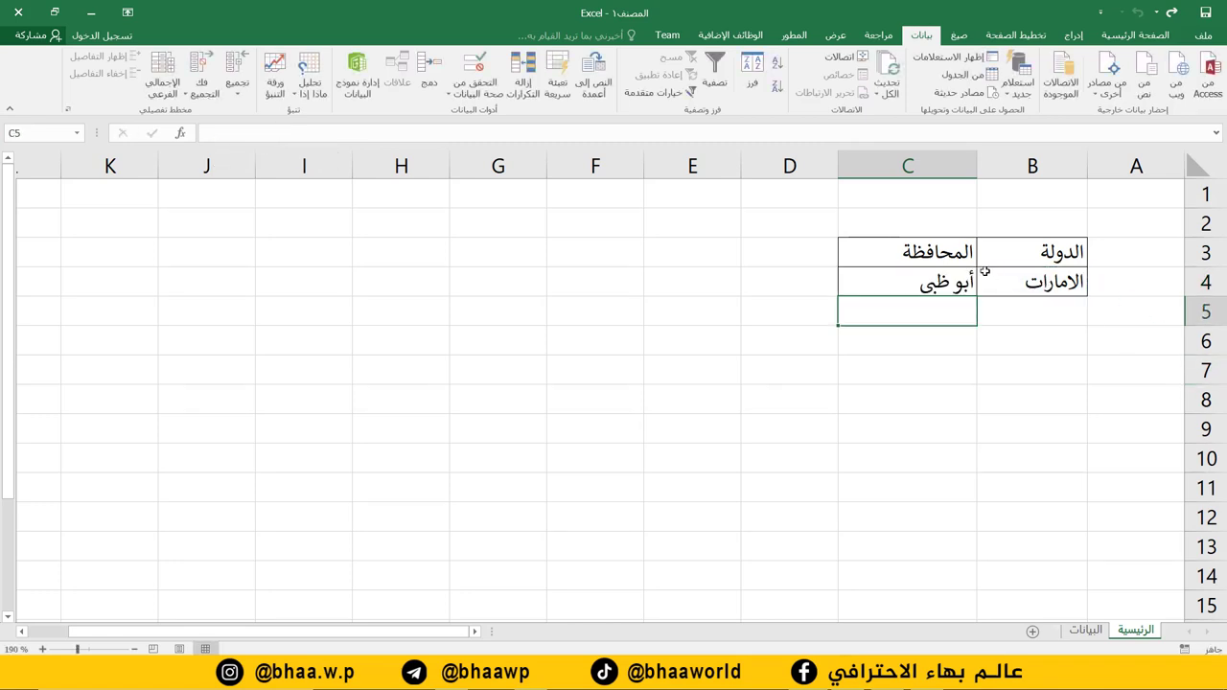
# Step: Cut the whole =INDIRECT(B4) formula text out of cell C4, leaving the cell empty
pyautogui.click(955, 281)
pyautogui.moveTo(280, 132); pyautogui.dragTo(209, 133)
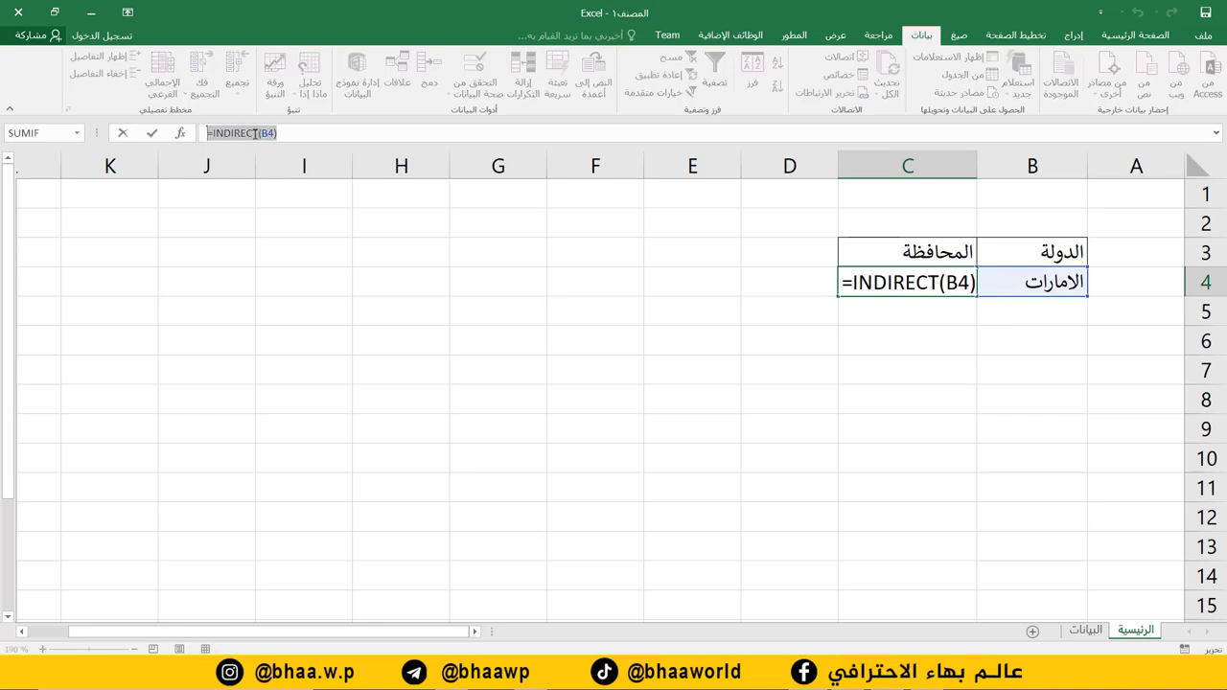
pyautogui.hotkey('ctrl', 'x')
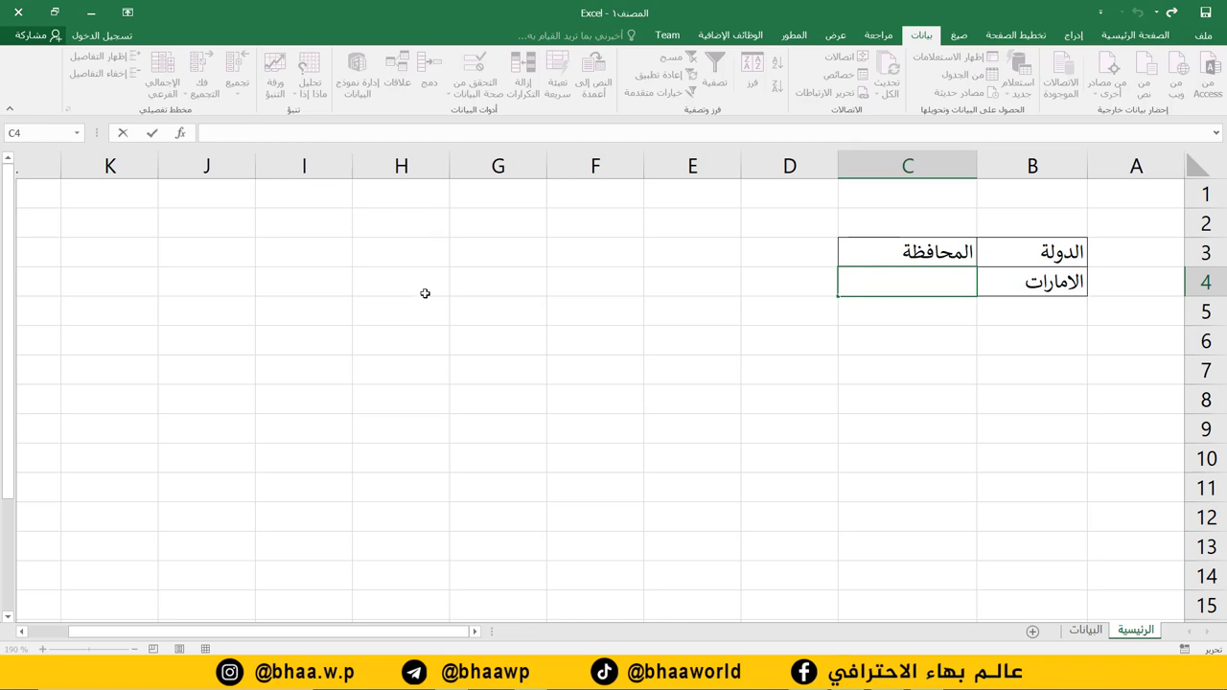
pyautogui.press('Return')
# Step: Apply a data validation rule to C4 that allows a list (قائمة) with the pasted source =INDIRECT(B4)
pyautogui.click(926, 276)
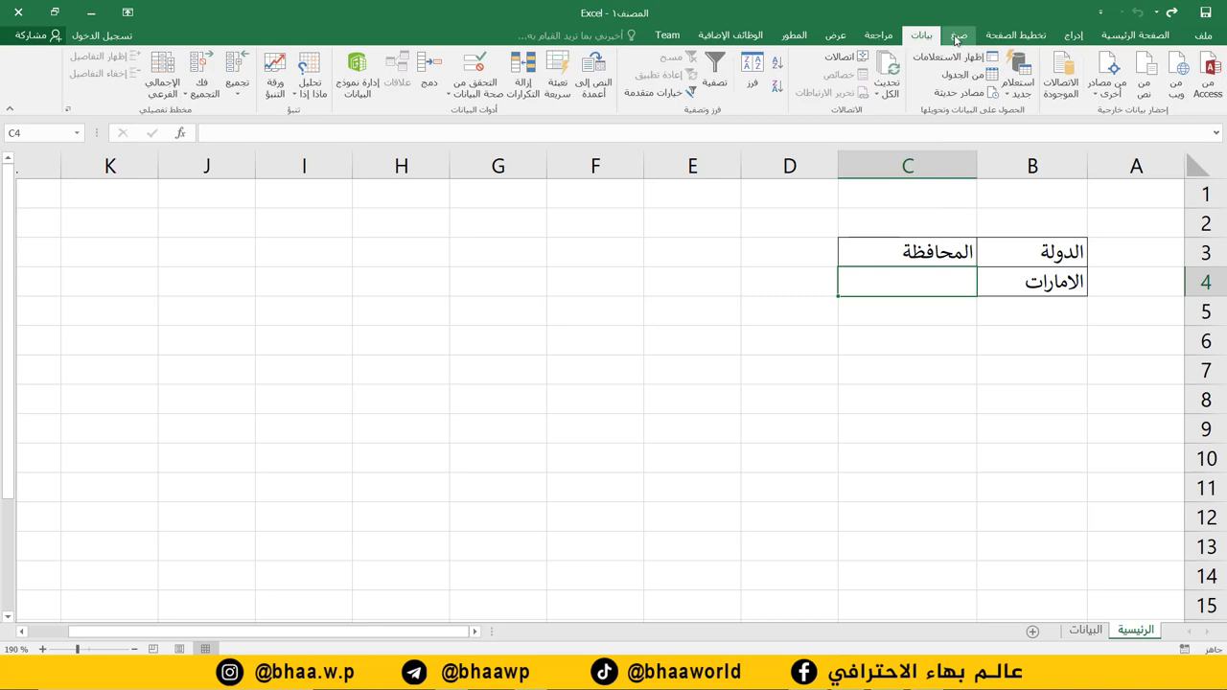
pyautogui.click(476, 66)
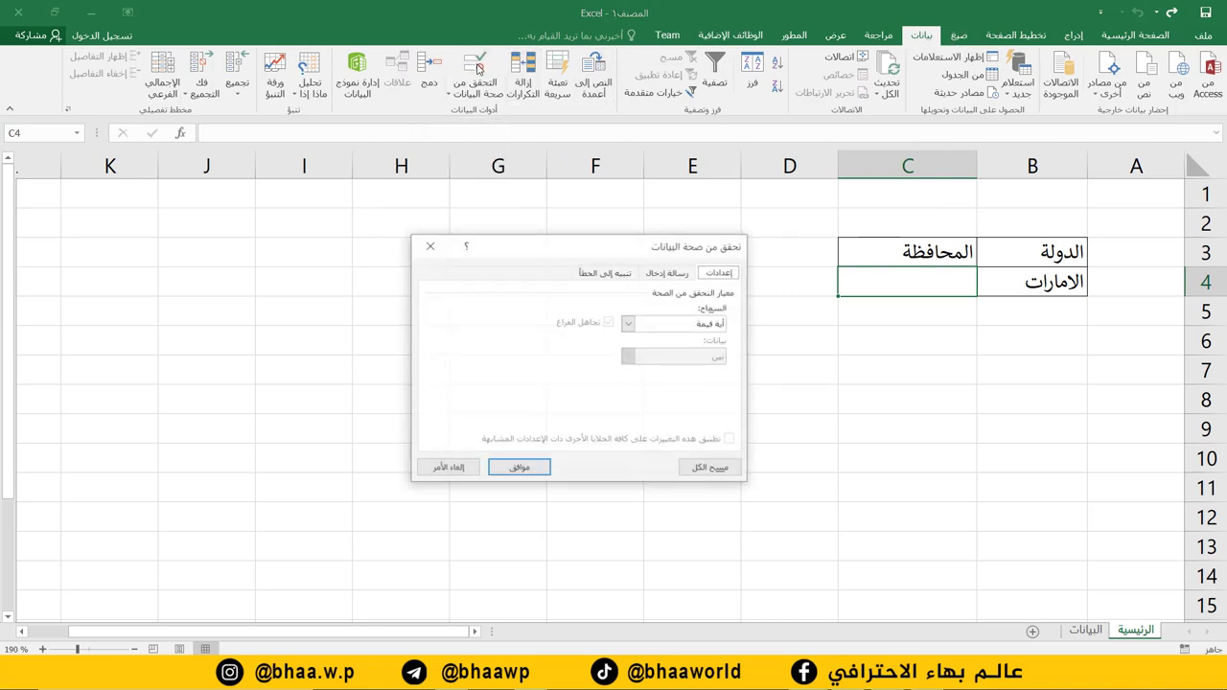
pyautogui.click(628, 325)
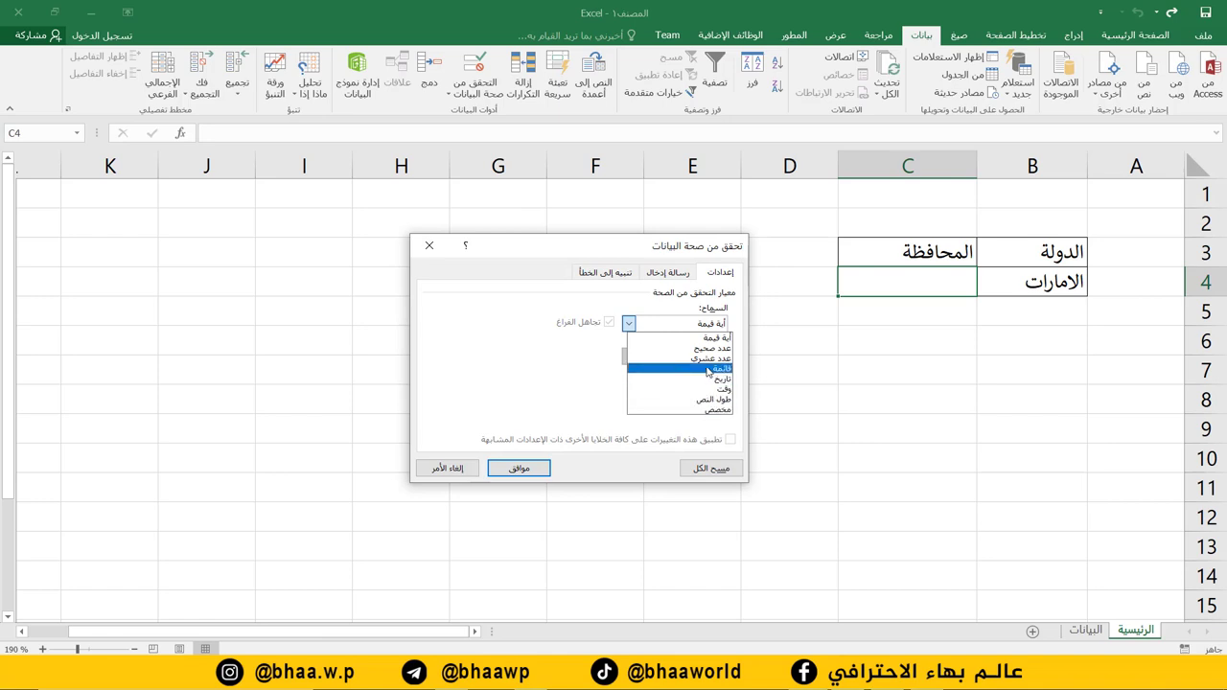
pyautogui.click(708, 372)
pyautogui.click(615, 387)
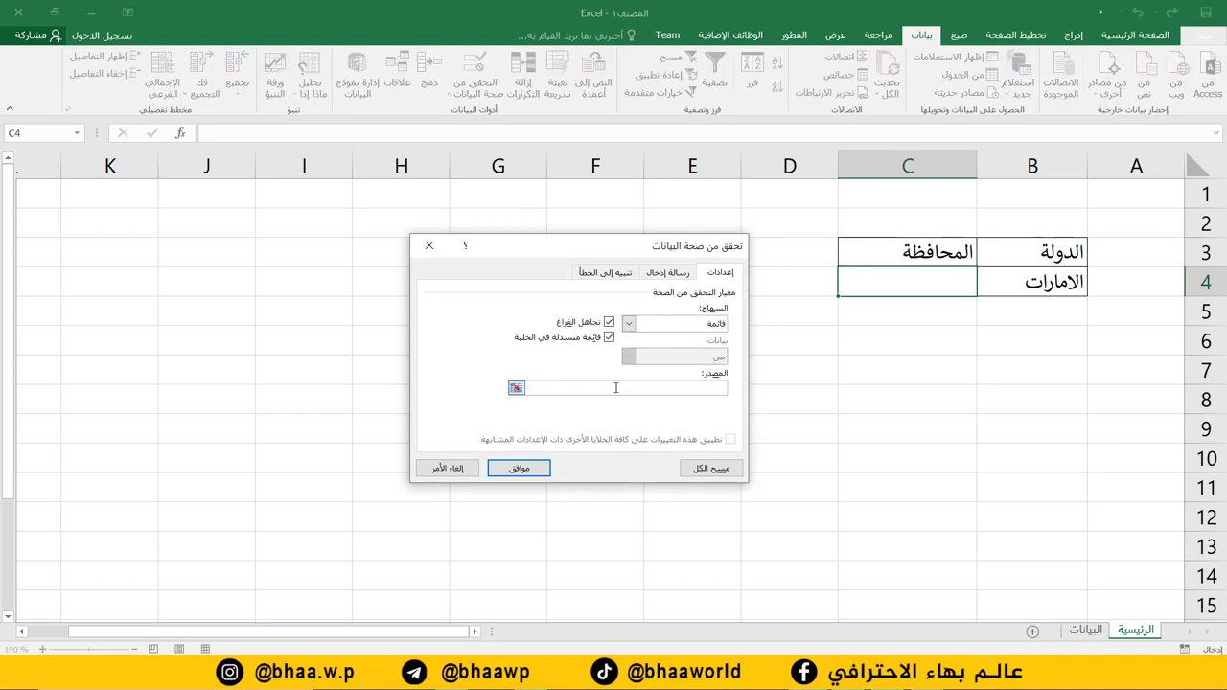
pyautogui.hotkey('ctrl', 'v')
pyautogui.click(536, 472)
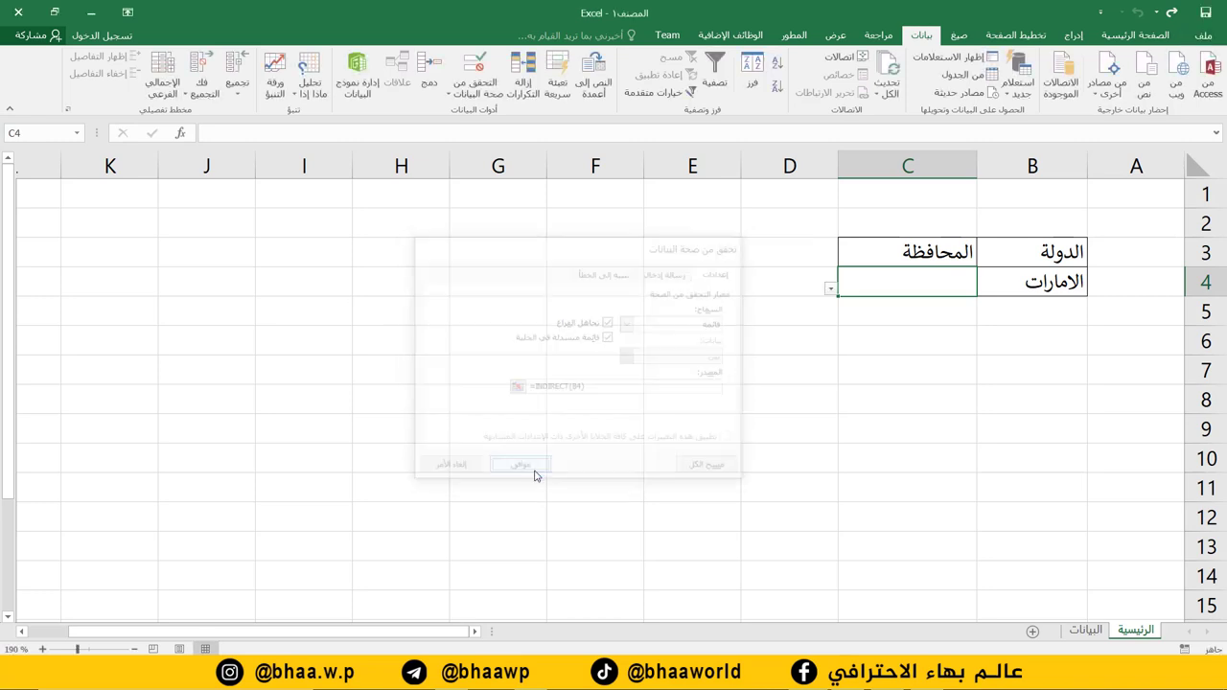
# Step: Examine the governorate list in C4 with الامارات as the country in B4
pyautogui.click(1016, 278)
pyautogui.click(842, 285)
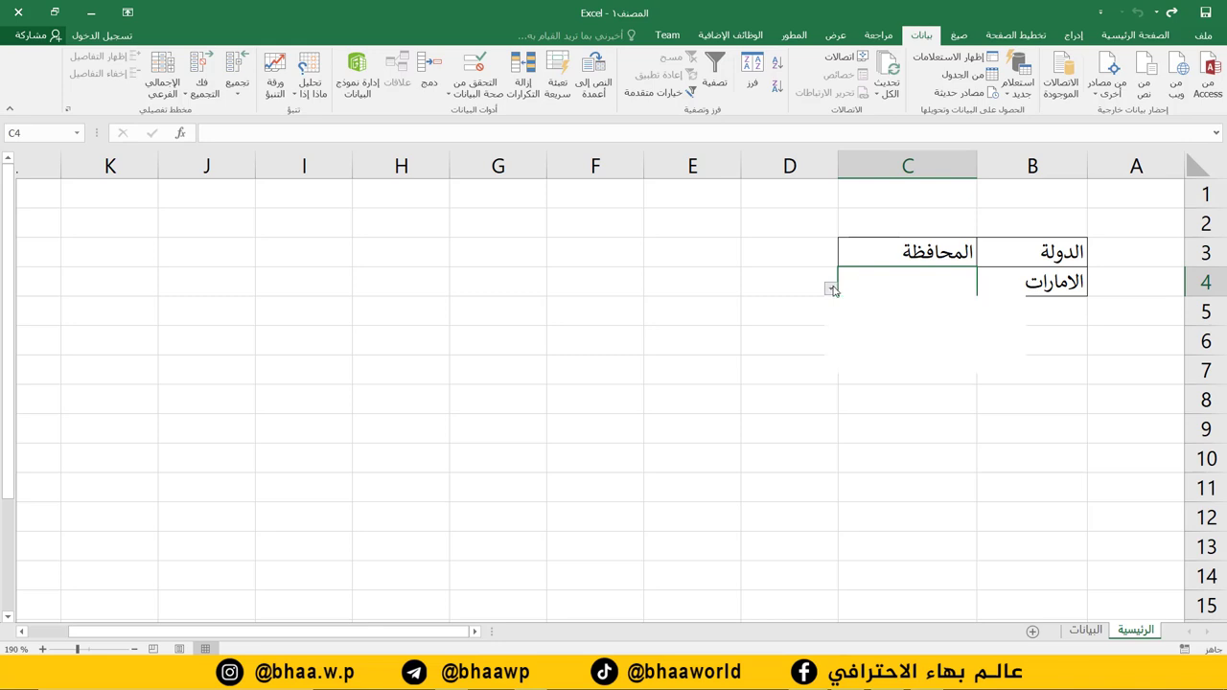
pyautogui.click(830, 287)
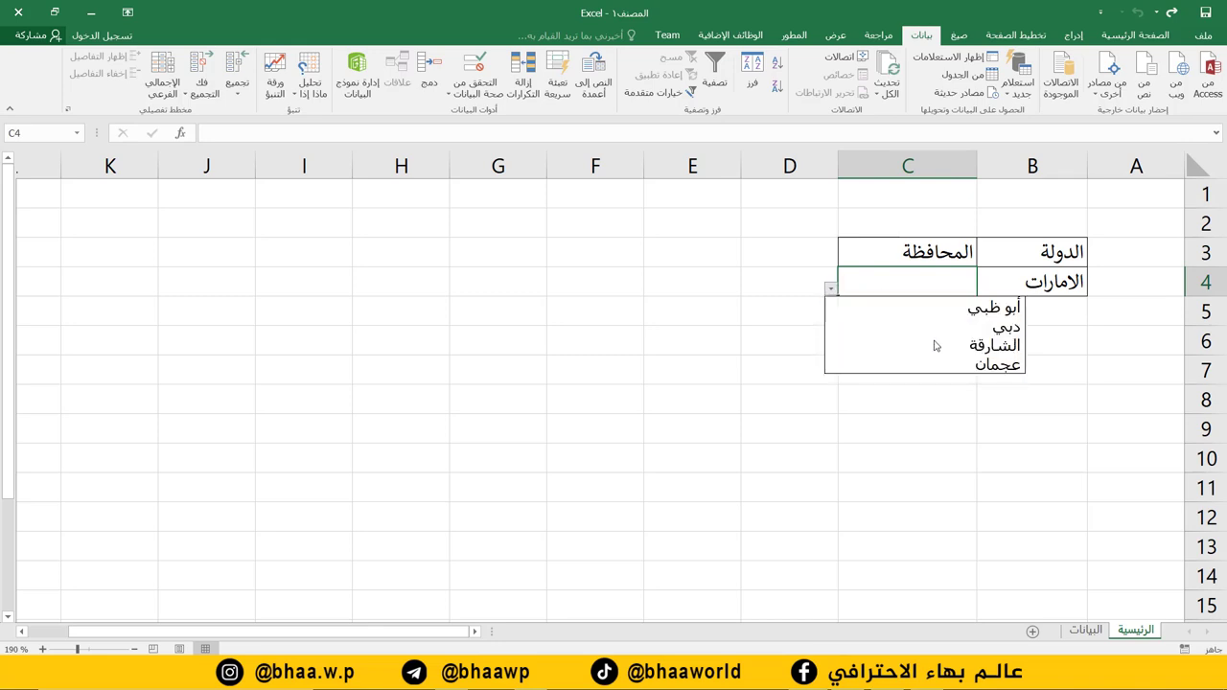
# Step: Choose العراق as the country in B4 and examine the choices offered in the governorate cell C4
pyautogui.click(1052, 284)
pyautogui.click(1009, 284)
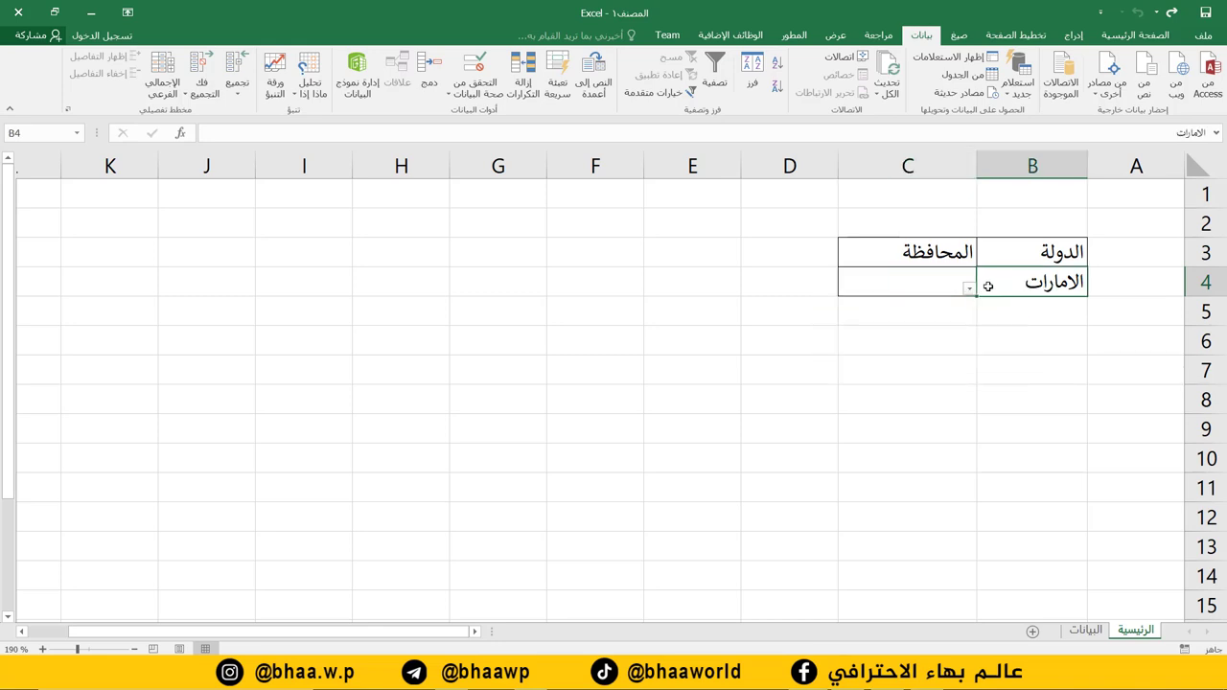
pyautogui.click(970, 288)
pyautogui.click(1047, 307)
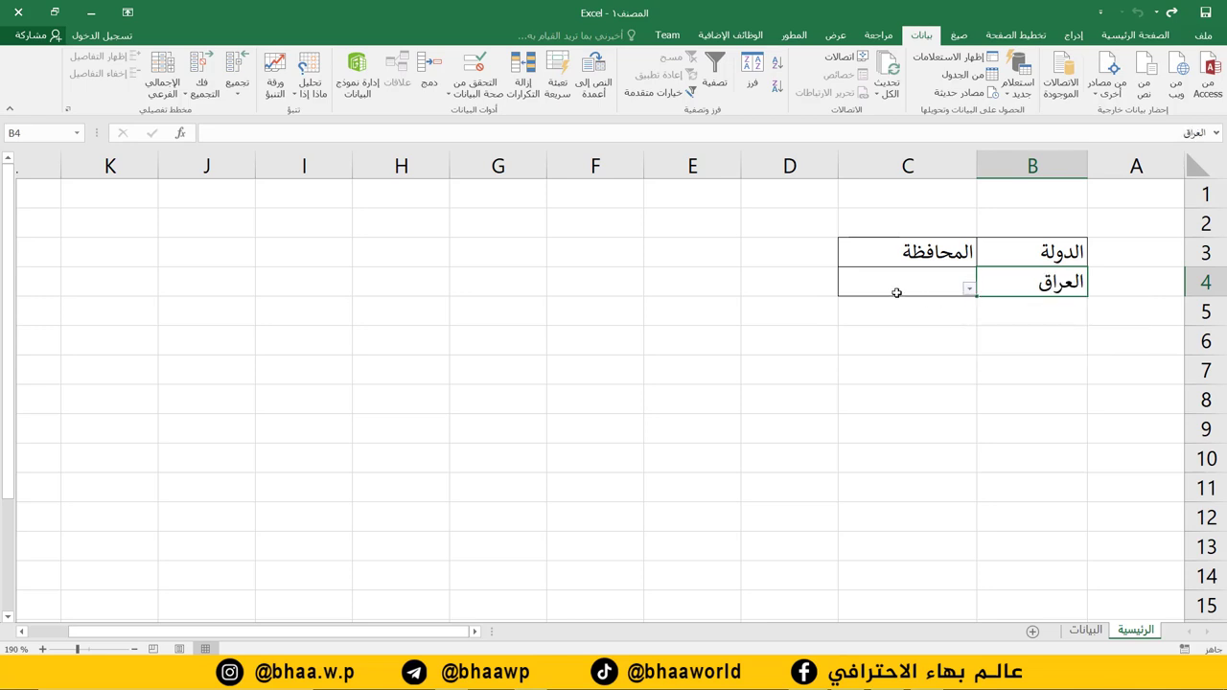
pyautogui.click(898, 288)
pyautogui.click(830, 287)
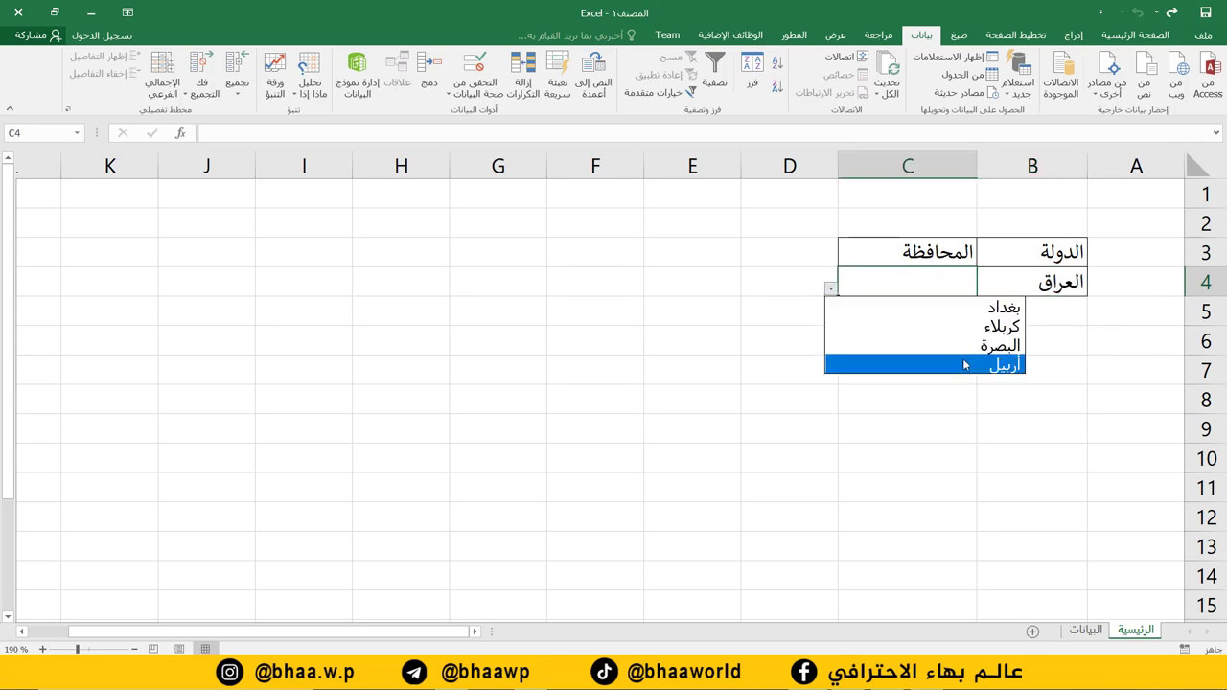
# Step: Choose السعودية as the country in B4 and جدة as the governorate in C4
pyautogui.click(1013, 285)
pyautogui.click(1007, 286)
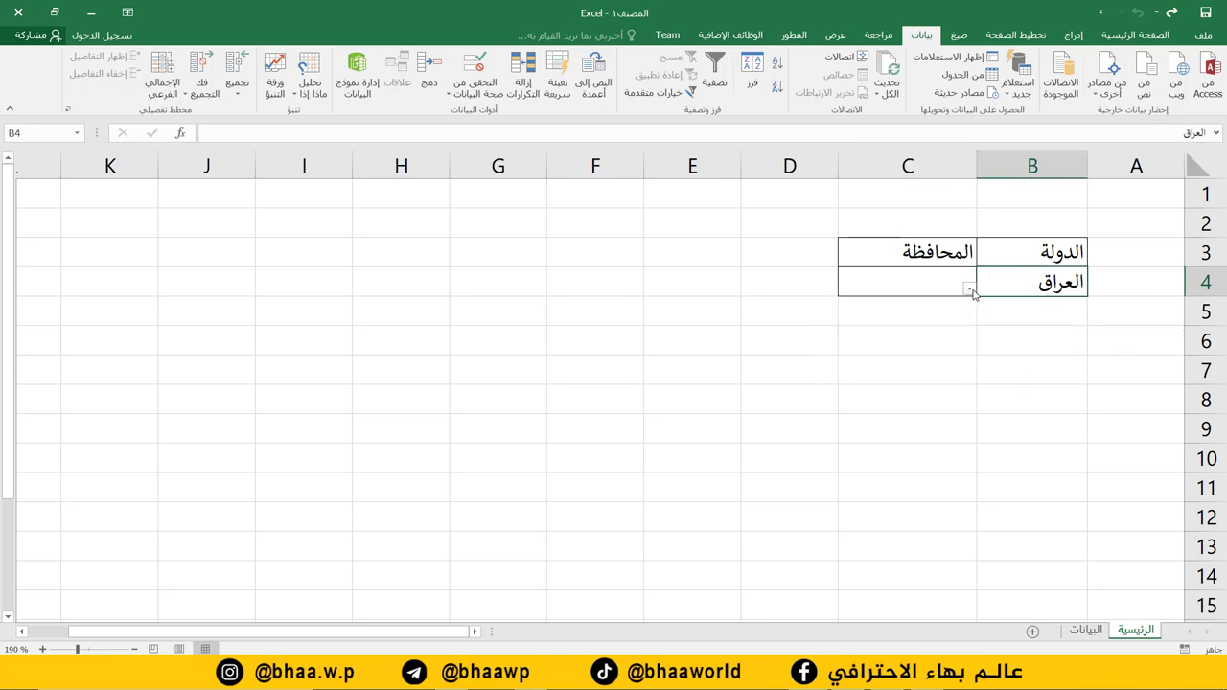
pyautogui.click(970, 289)
pyautogui.click(1041, 326)
pyautogui.click(864, 285)
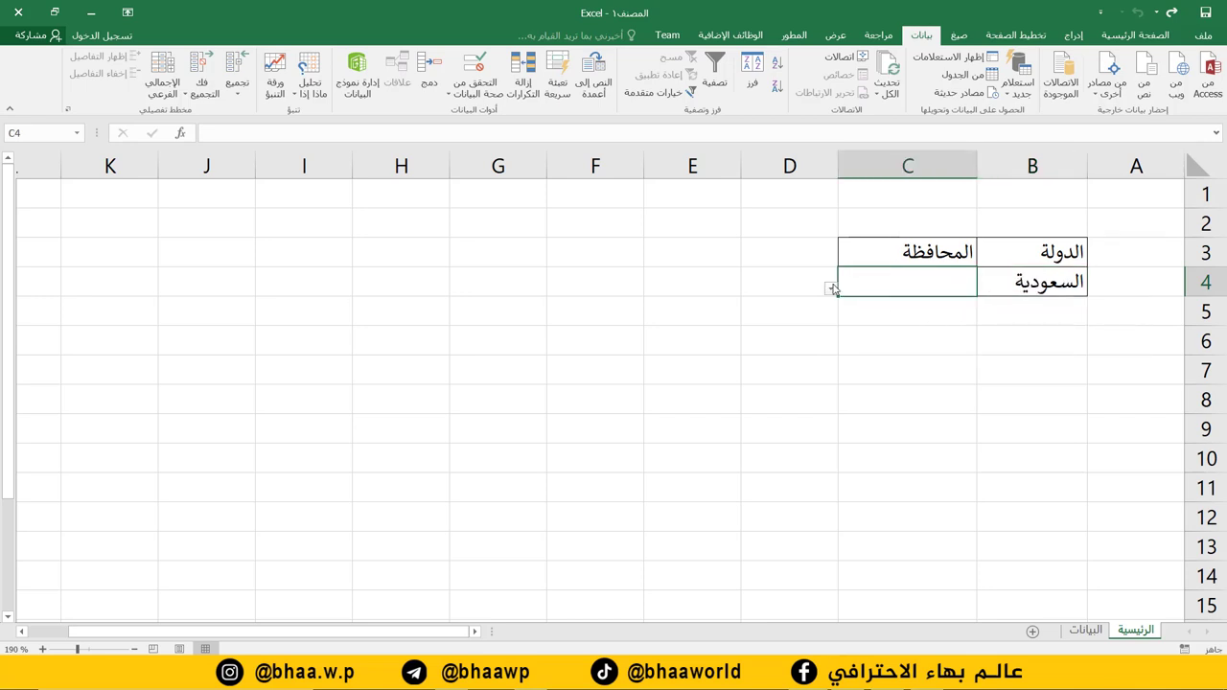
pyautogui.click(831, 289)
pyautogui.click(916, 324)
# Step: Choose العراق as the country in B4 and بغداد as the governorate in C4
pyautogui.click(1011, 286)
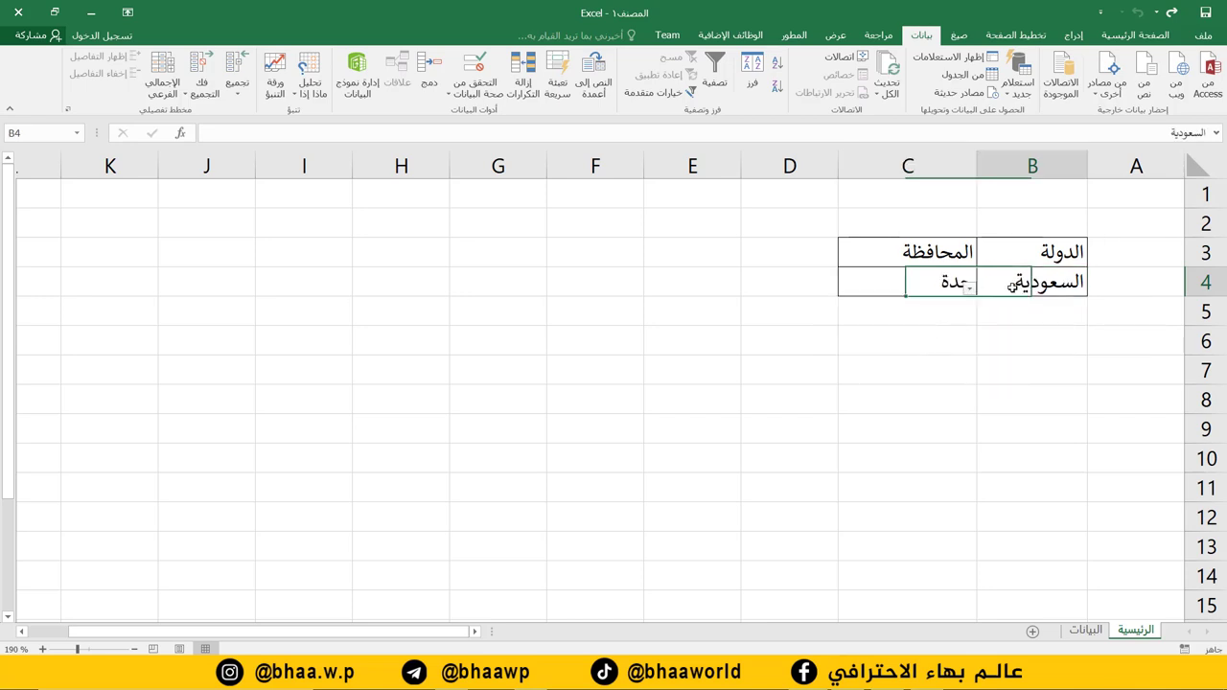
pyautogui.click(970, 289)
pyautogui.click(1030, 304)
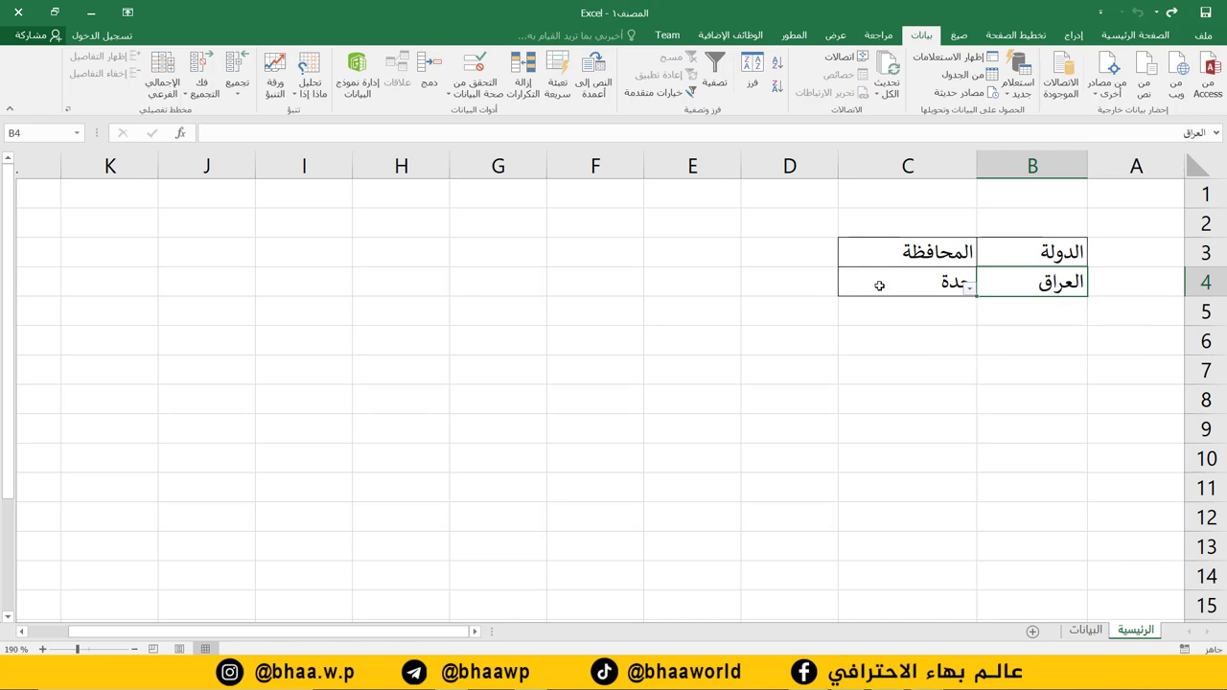
pyautogui.click(879, 285)
pyautogui.click(829, 289)
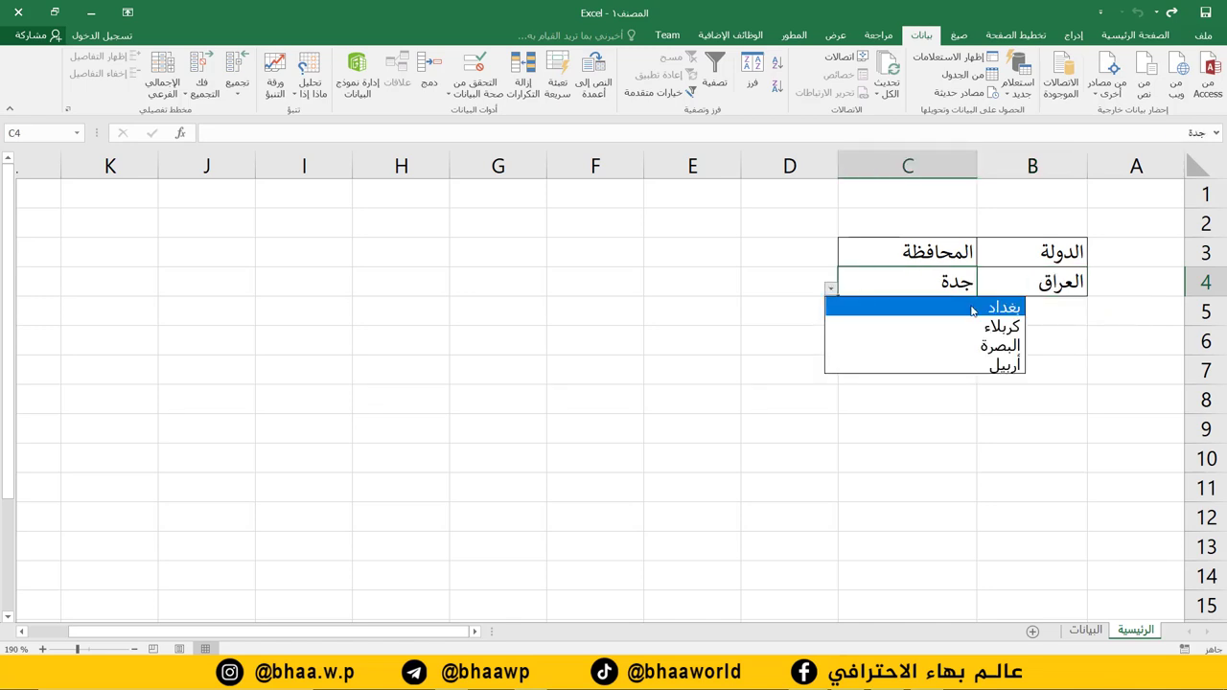
pyautogui.click(929, 305)
pyautogui.click(920, 343)
# Step: Examine the الهندسة and الطب college headings and their department lists on the البيانات sheet
pyautogui.moveTo(859, 258); pyautogui.dragTo(1054, 283)
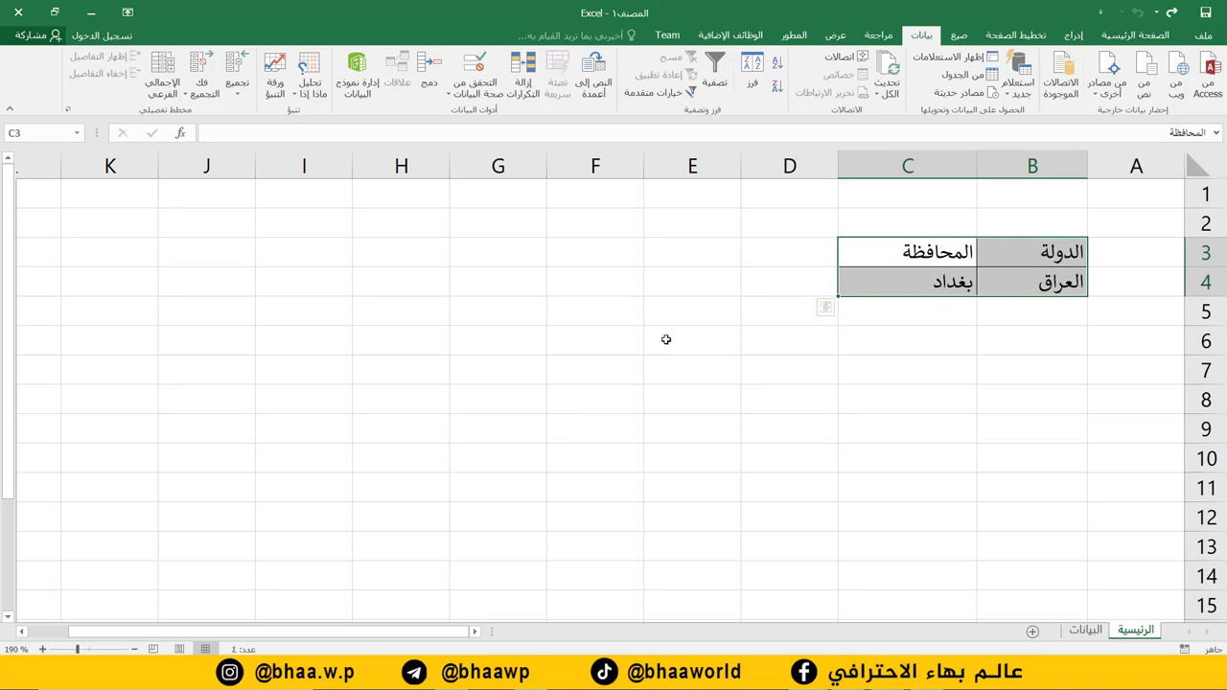
pyautogui.click(589, 345)
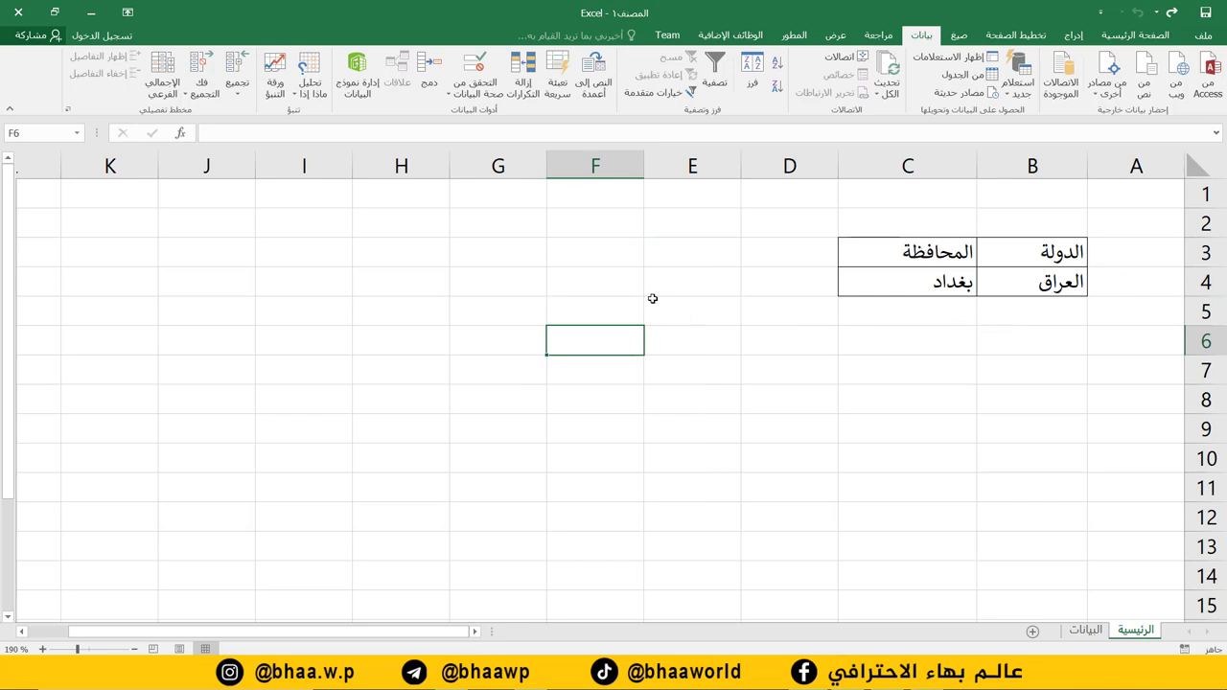
pyautogui.click(684, 289)
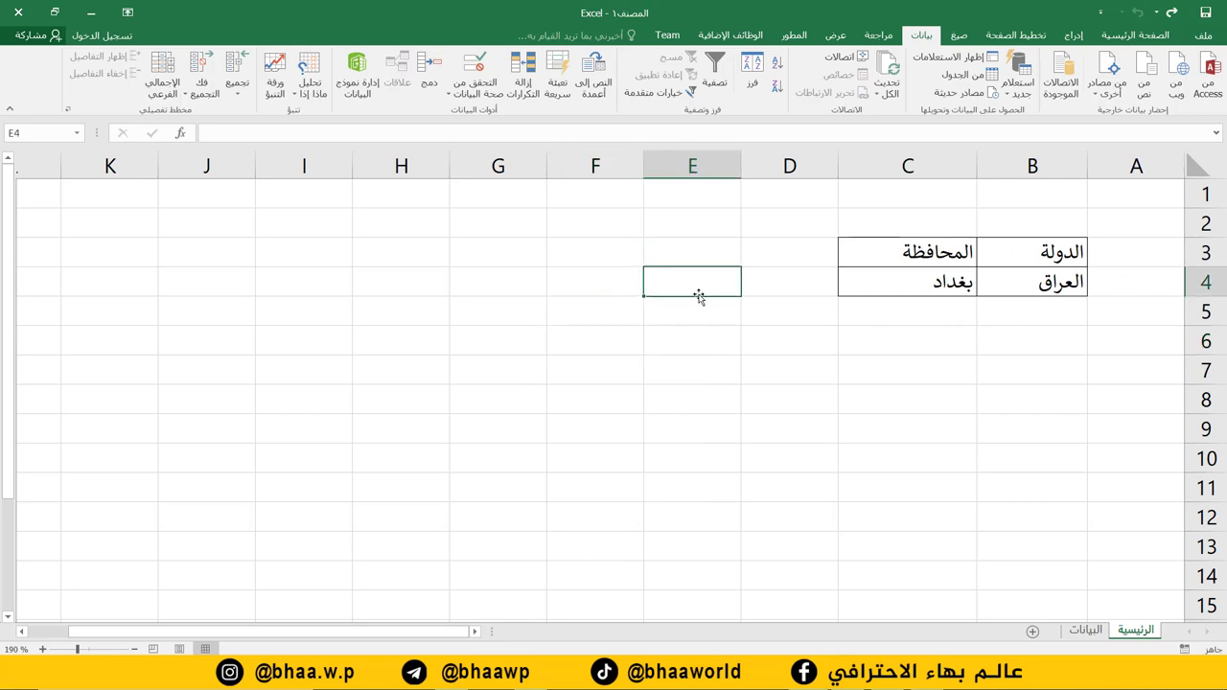
pyautogui.click(1083, 628)
pyautogui.click(653, 226)
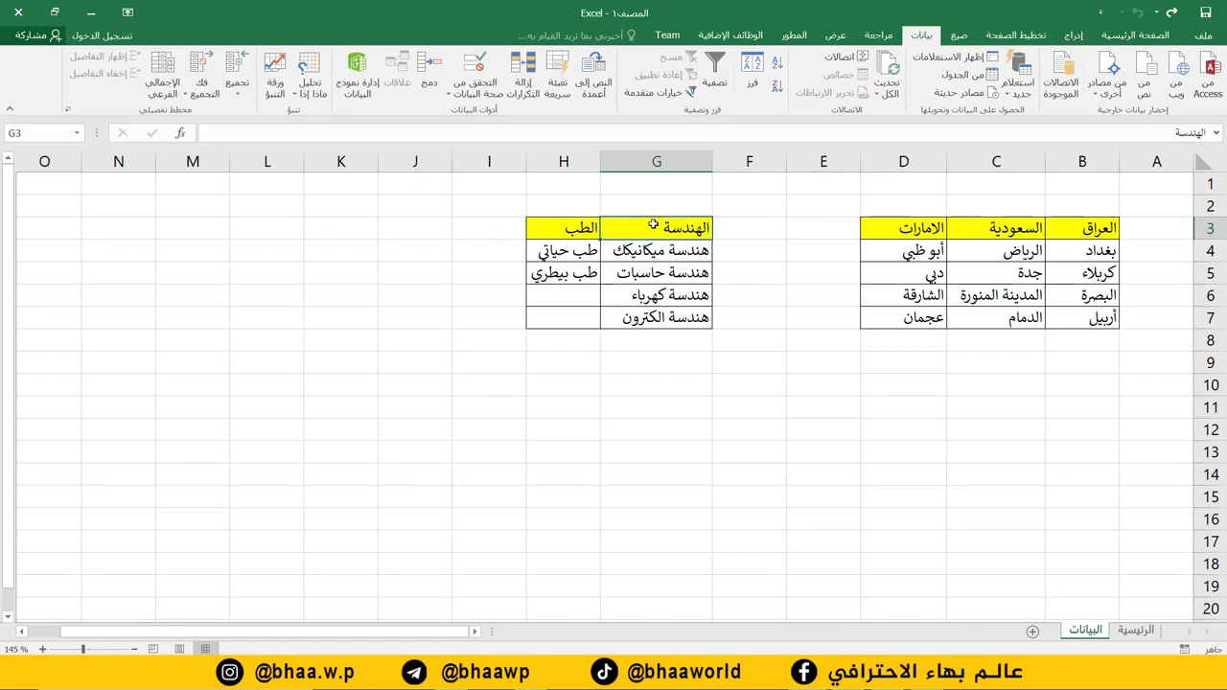
pyautogui.click(579, 232)
pyautogui.moveTo(680, 249); pyautogui.dragTo(673, 315)
pyautogui.moveTo(569, 251); pyautogui.dragTo(568, 319)
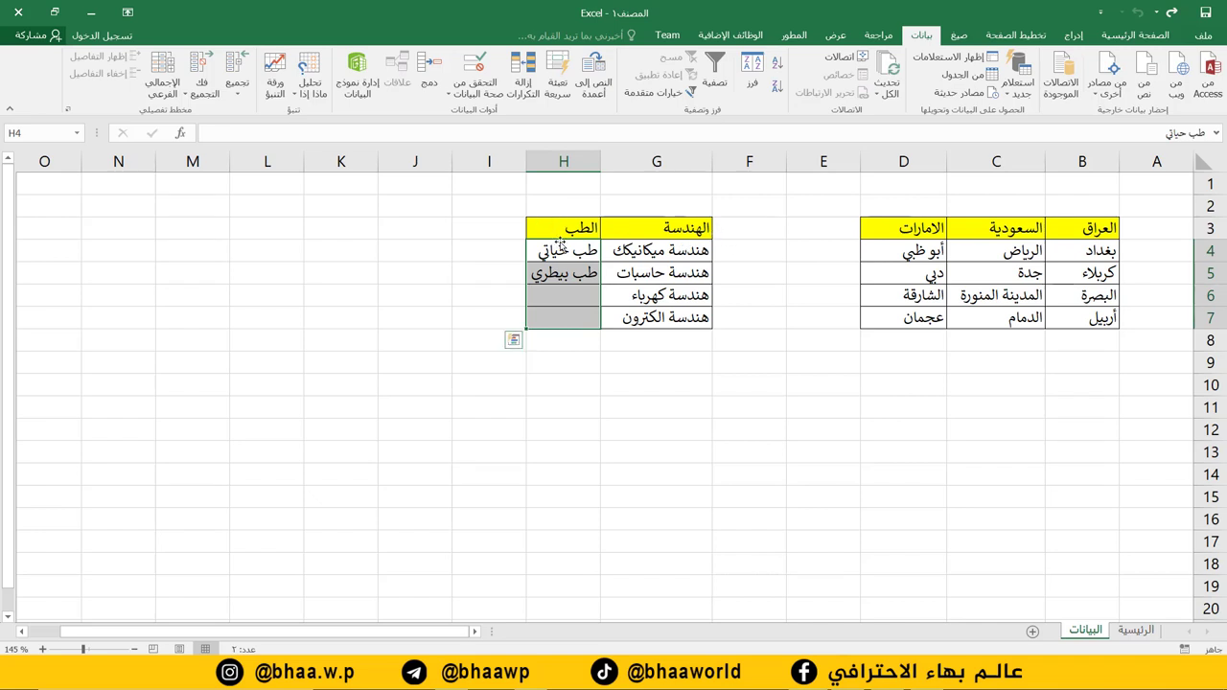
# Step: Enter the headings الكلية in E3 and القسم in F3 on the الرئيسية sheet
pyautogui.click(1136, 631)
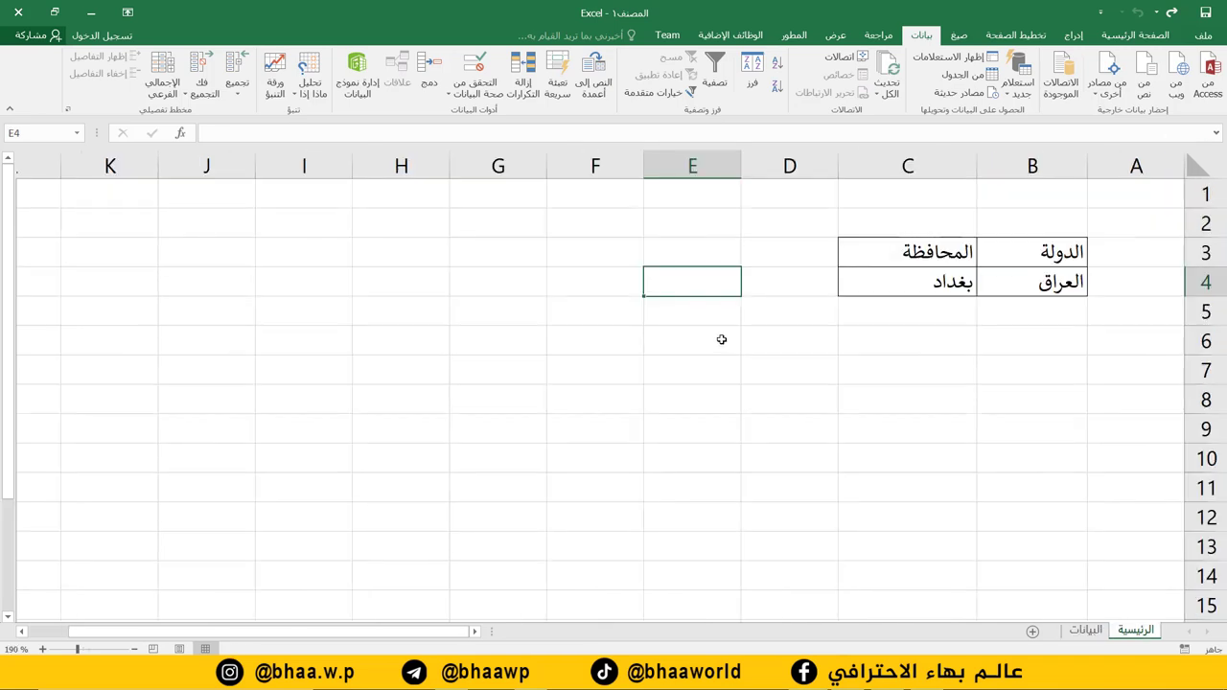
pyautogui.click(677, 253)
pyautogui.write('ا')
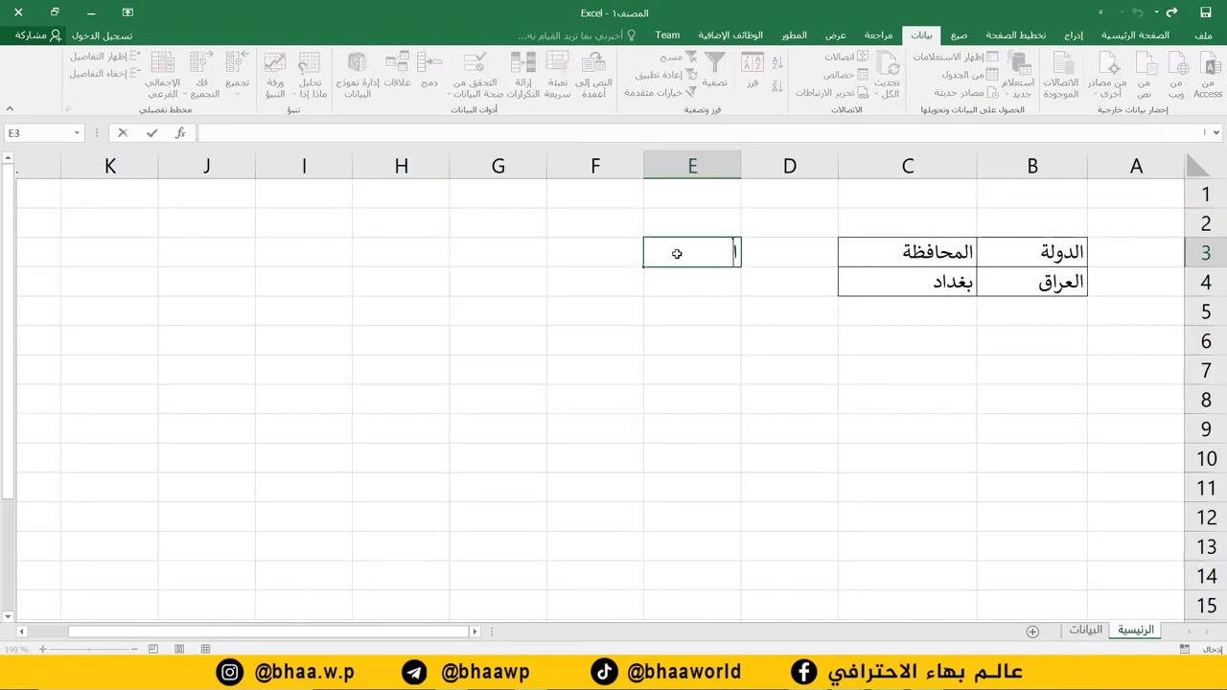
pyautogui.write('لكلية')
pyautogui.click(576, 252)
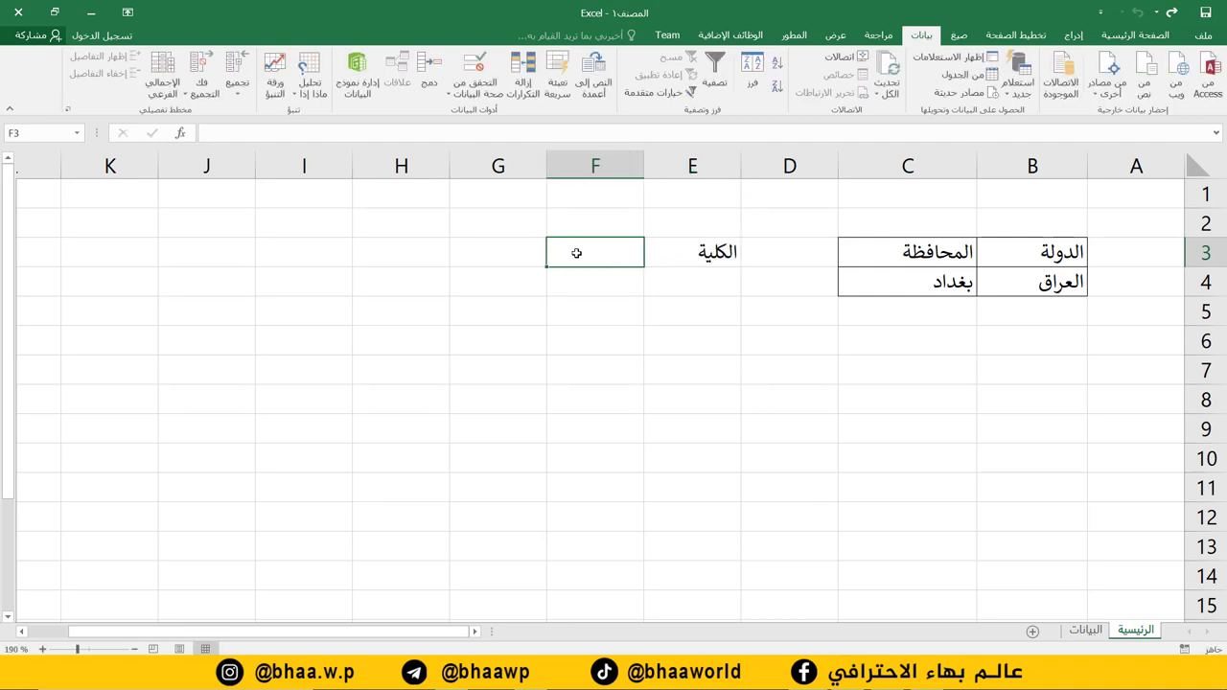
pyautogui.write('القسم')
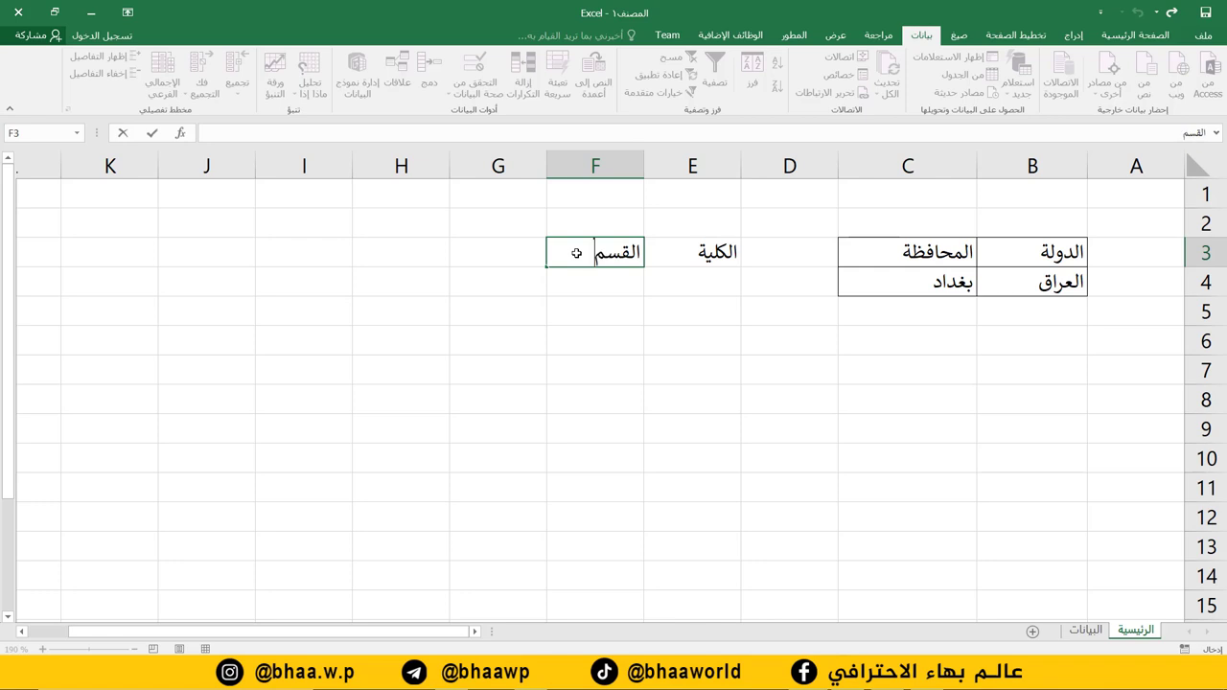
pyautogui.click(617, 334)
# Step: Add borders to all cells of E3:F4 and widen column E slightly
pyautogui.moveTo(719, 255)
pyautogui.mouseDown()
pyautogui.moveTo(726, 269)
pyautogui.moveTo(630, 278)
pyautogui.mouseUp()
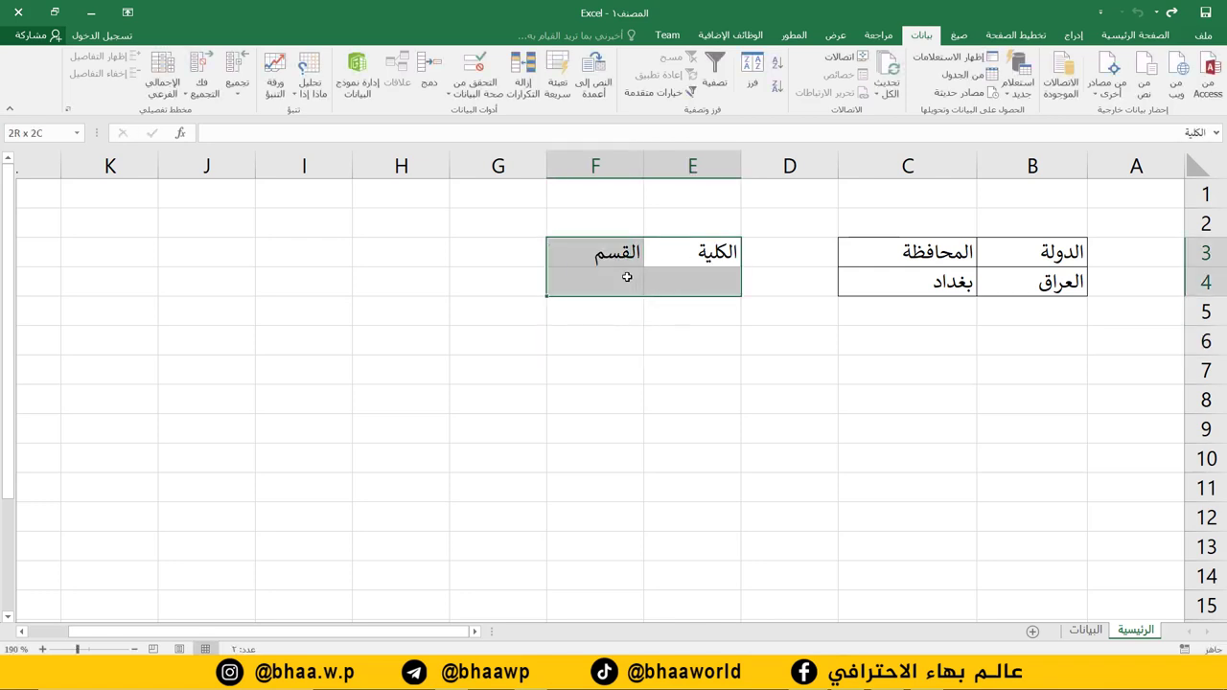
pyautogui.click(1135, 35)
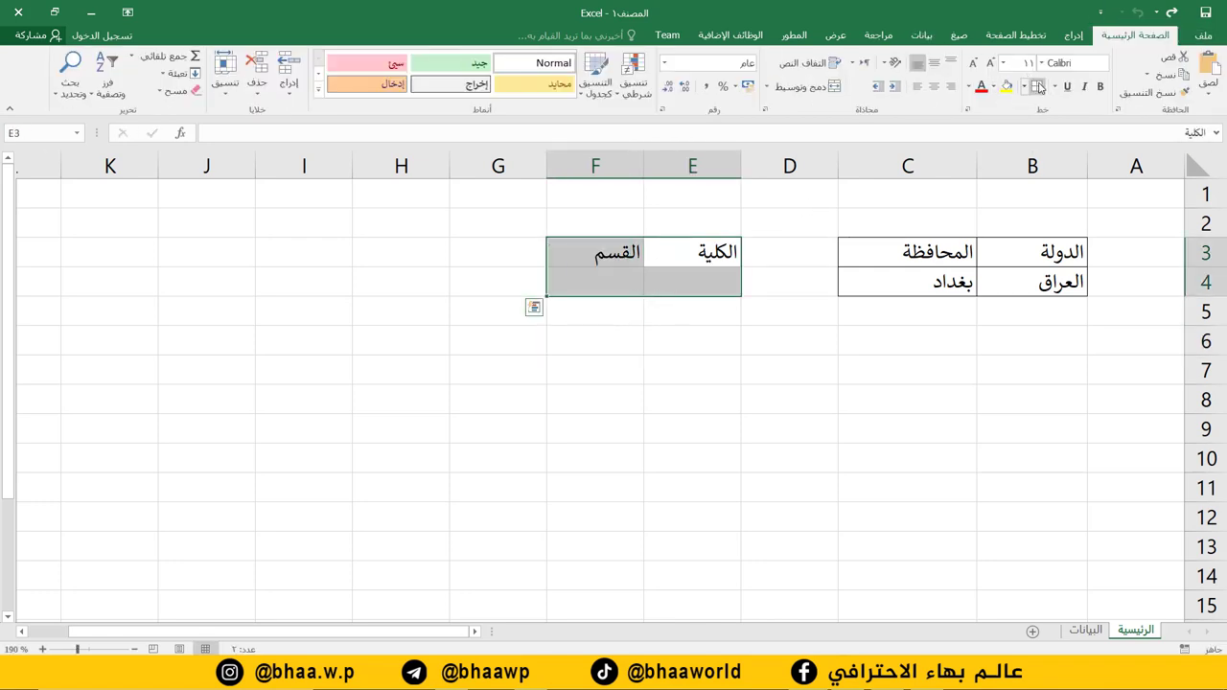
pyautogui.click(715, 316)
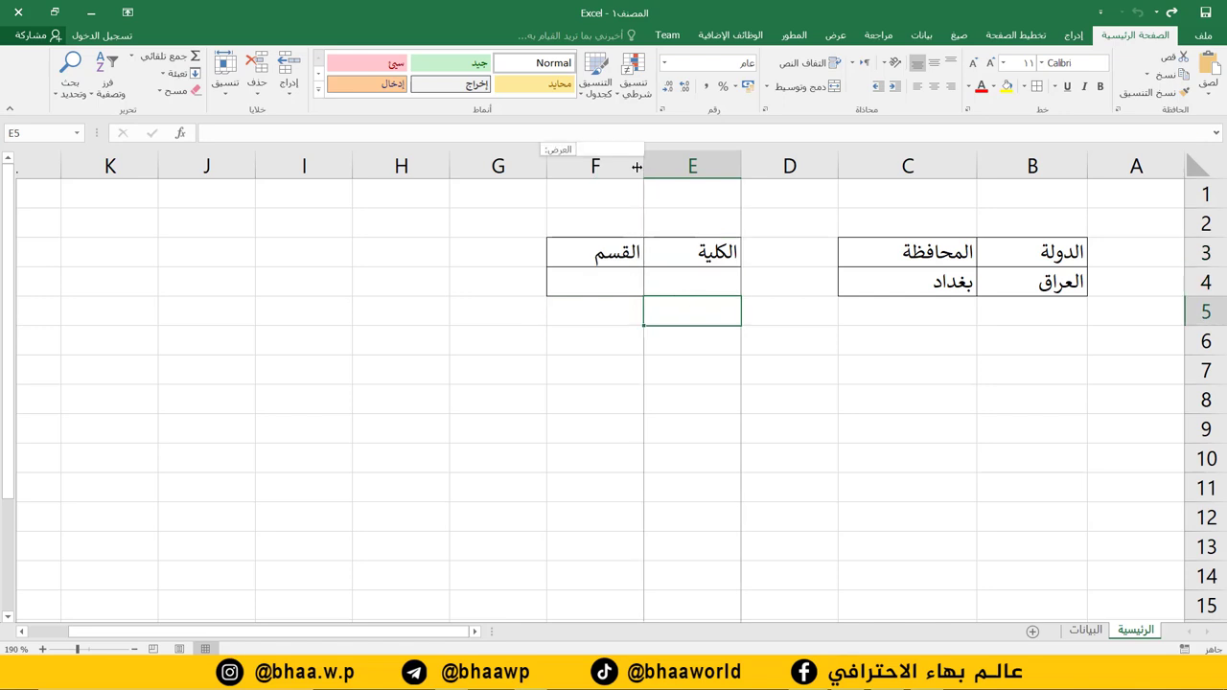
pyautogui.moveTo(644, 175); pyautogui.dragTo(636, 175)
# Step: Apply a list (قائمة) data validation rule to E4 with البيانات!$G$3:$H$3 as its source, and check the choices it offers
pyautogui.hotkey('alt', 'm')
pyautogui.click(708, 282)
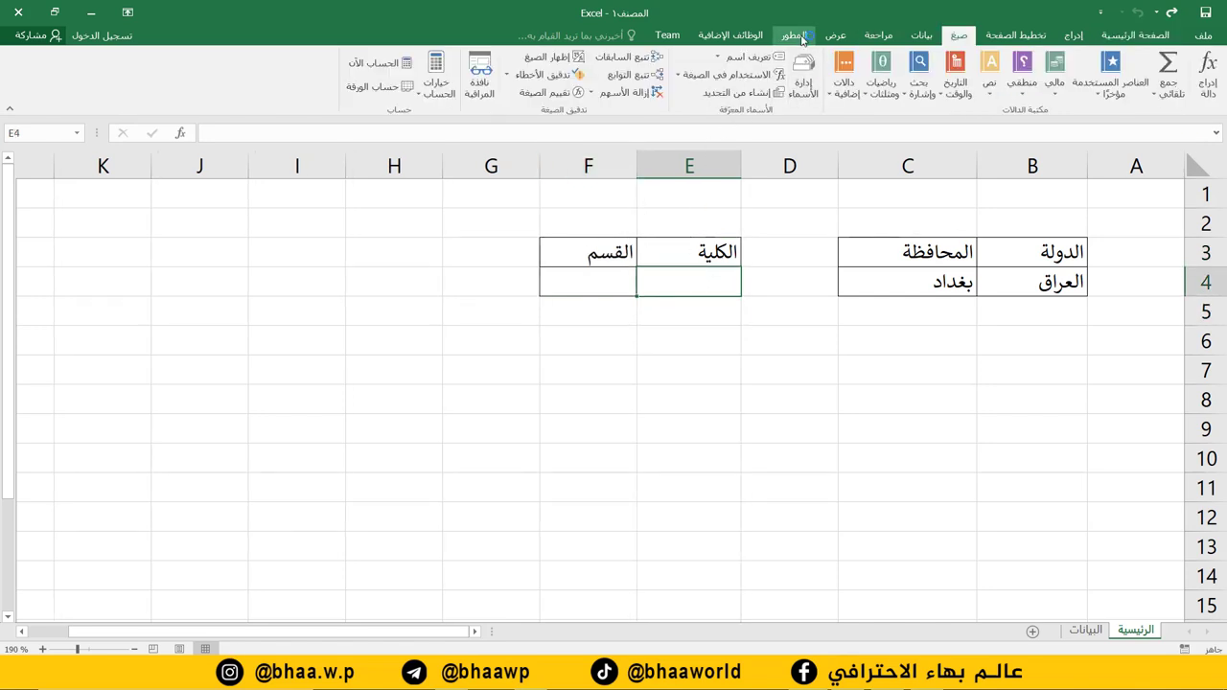
pyautogui.click(922, 36)
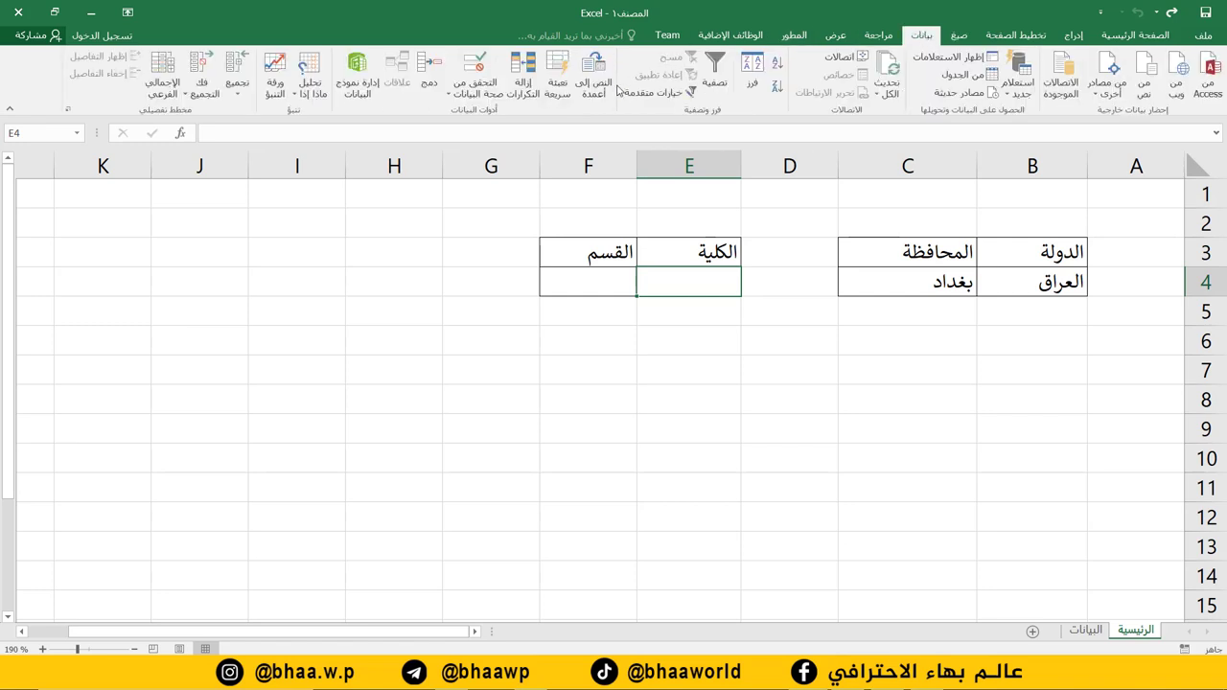
pyautogui.click(474, 65)
pyautogui.click(614, 373)
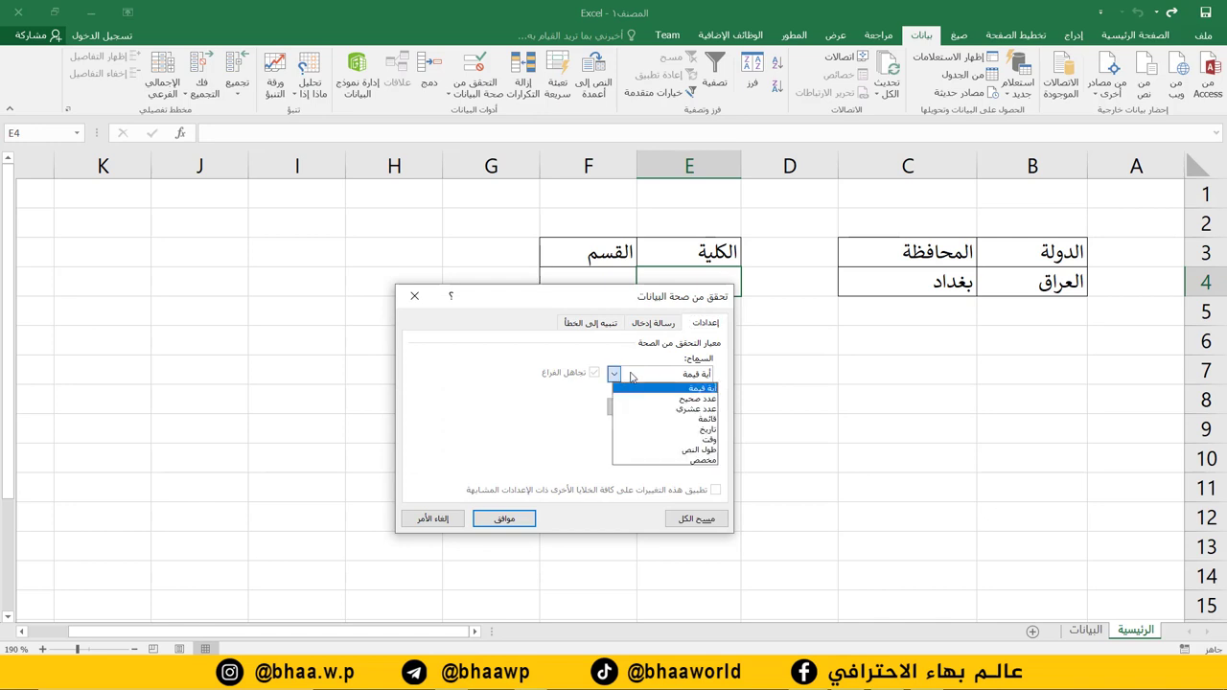
pyautogui.click(689, 423)
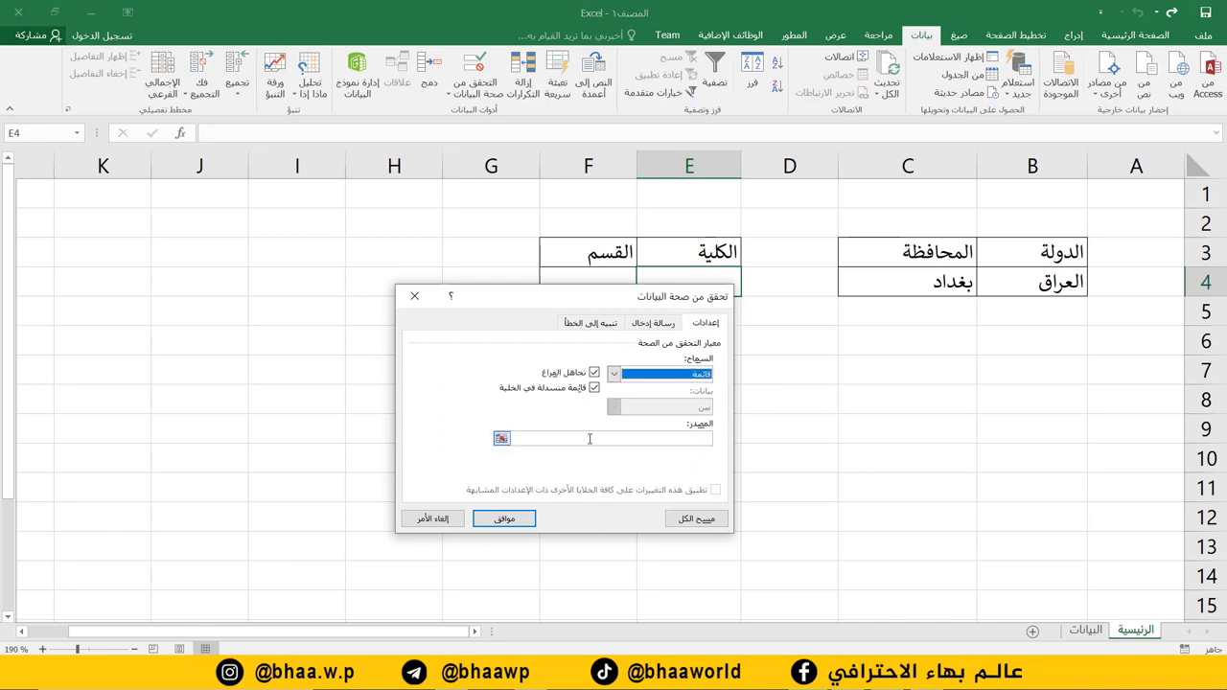
pyautogui.click(504, 442)
pyautogui.click(1086, 630)
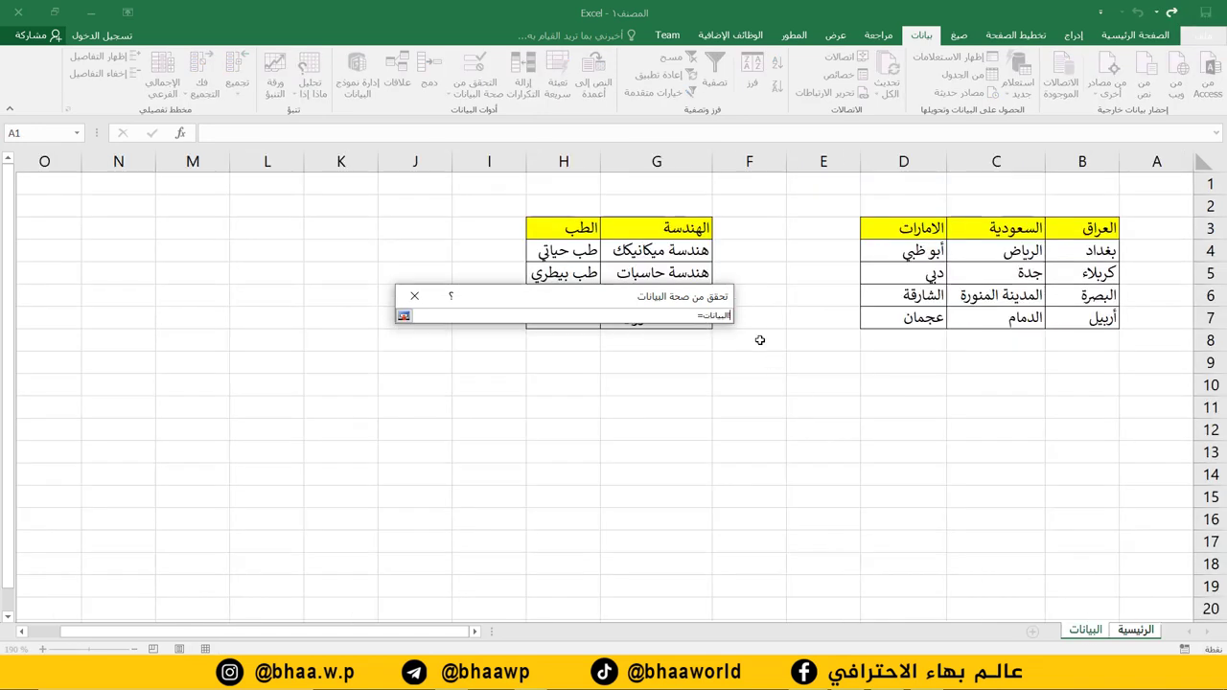
pyautogui.moveTo(691, 226); pyautogui.dragTo(575, 227)
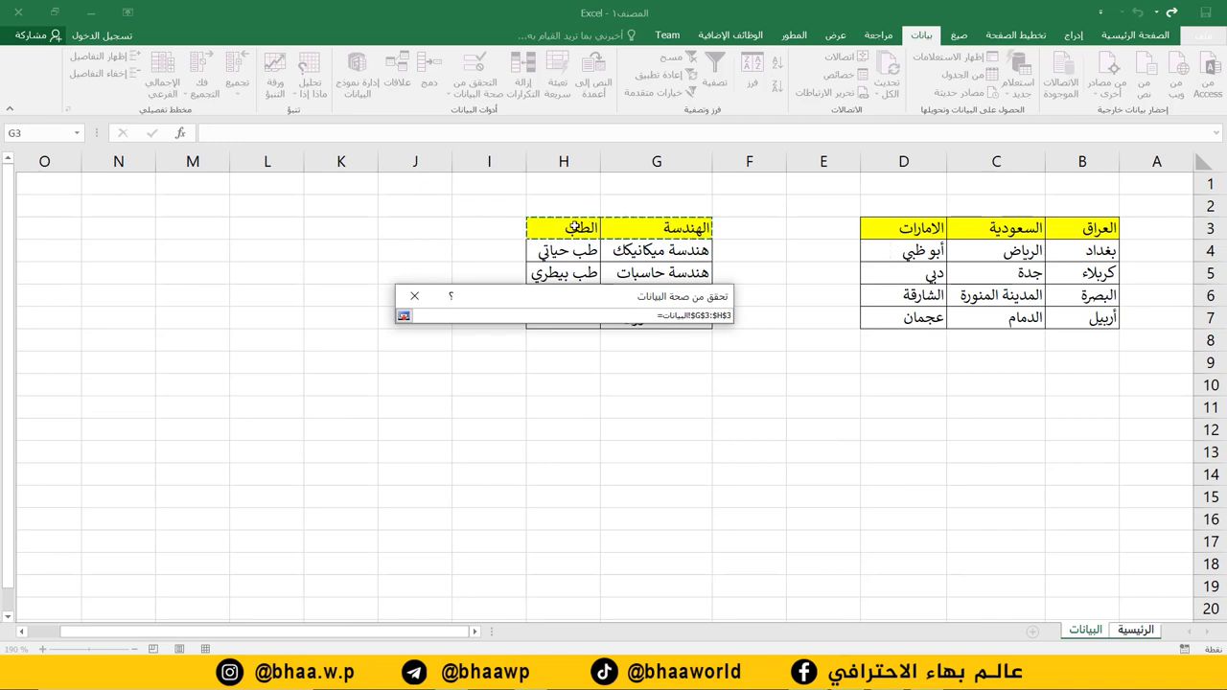
pyautogui.press('Return')
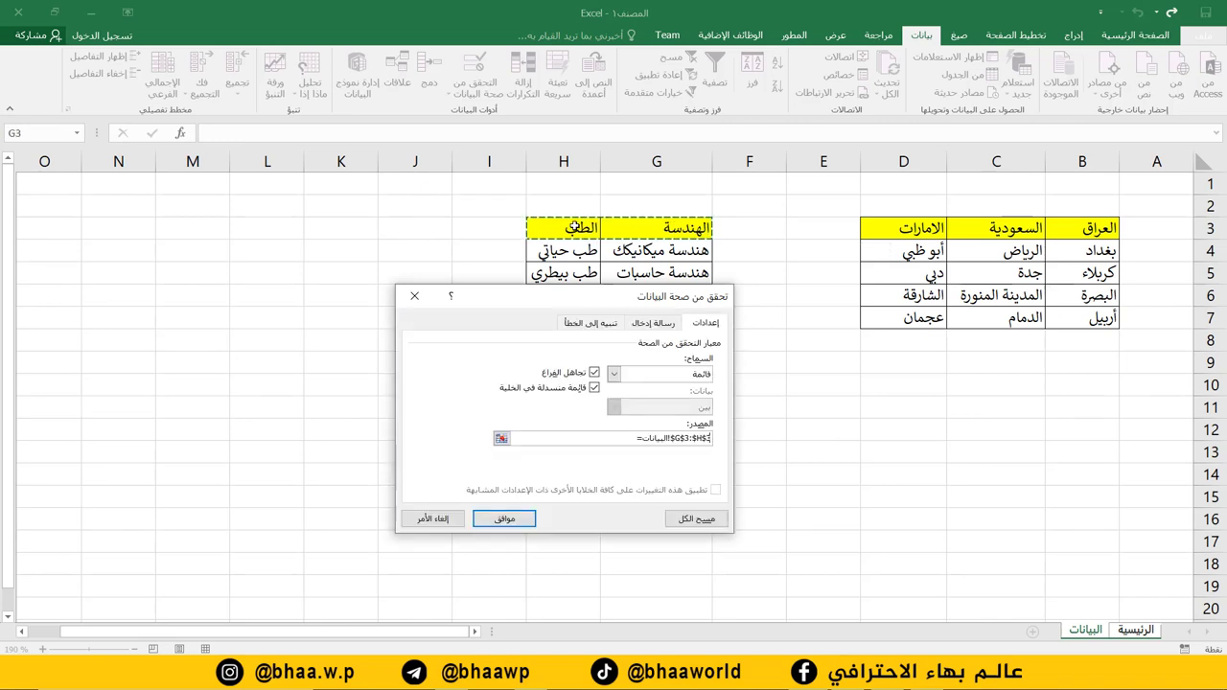
pyautogui.click(504, 517)
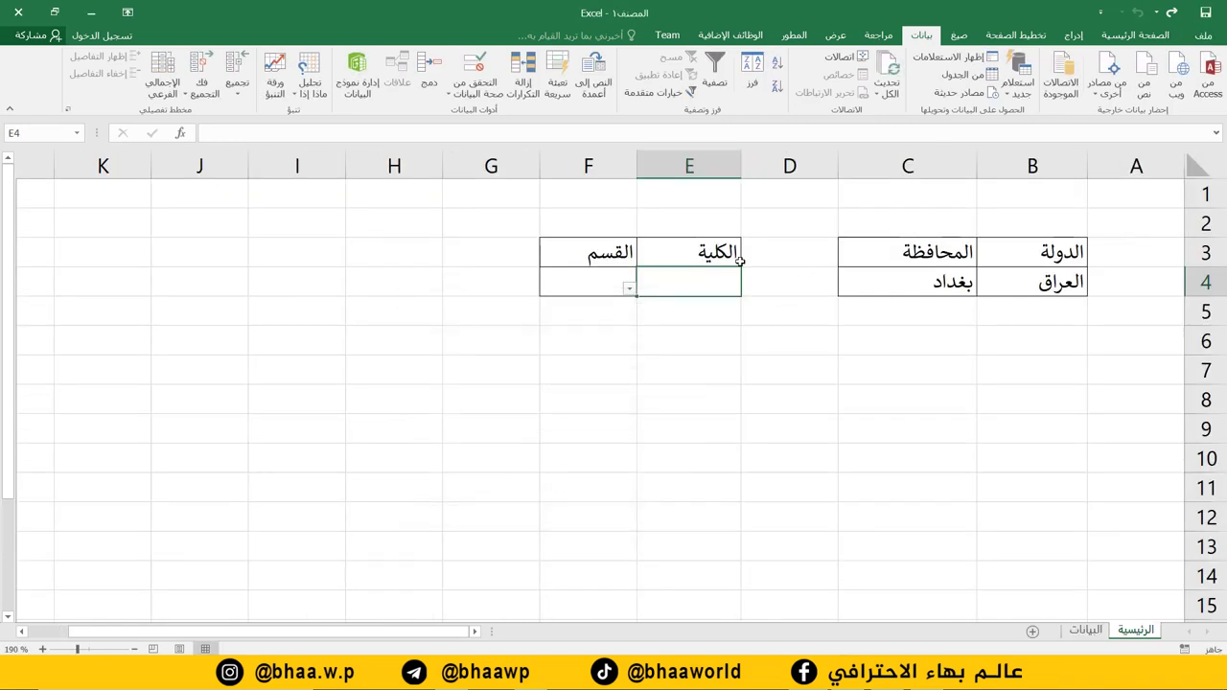
pyautogui.click(629, 292)
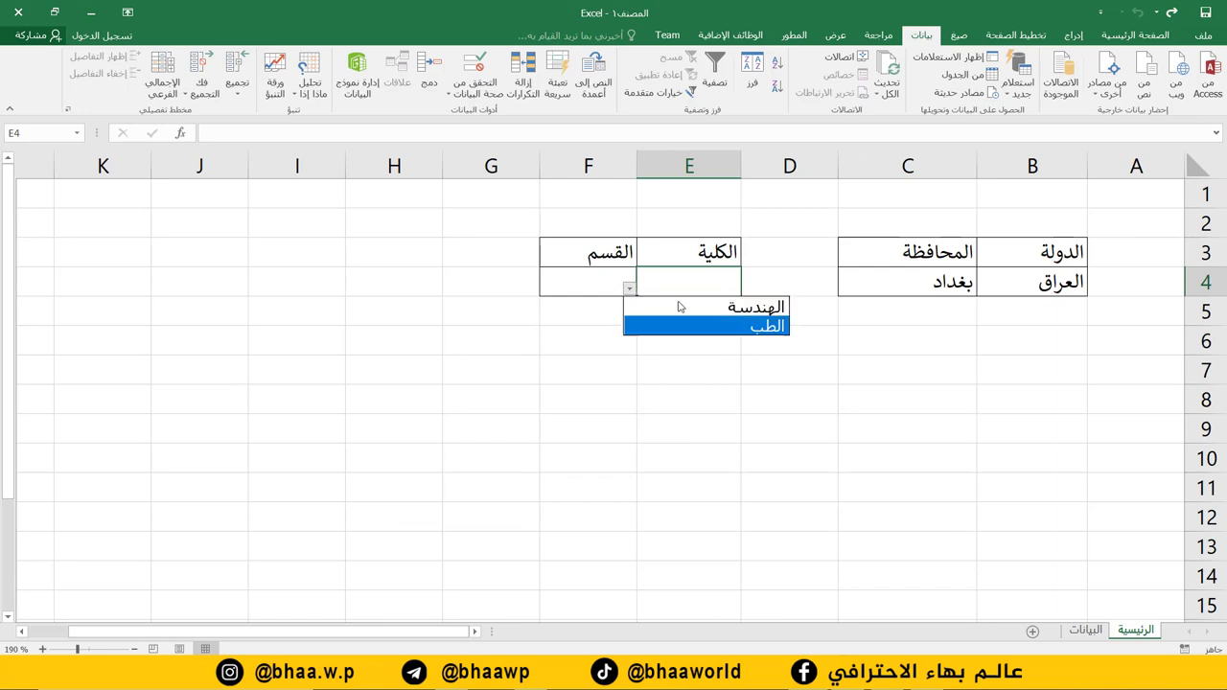
pyautogui.press('Escape')
# Step: Write the formula =INDIRECT(E4) in the department cell F4 without committing it
pyautogui.click(605, 292)
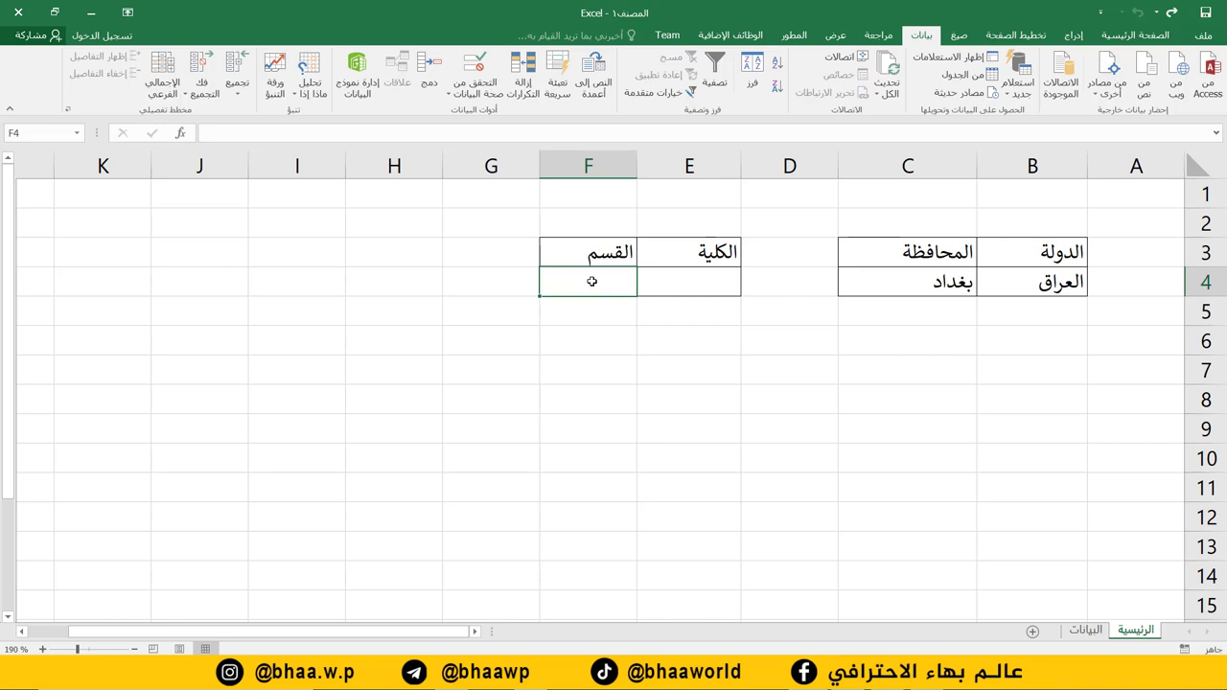
pyautogui.click(255, 131)
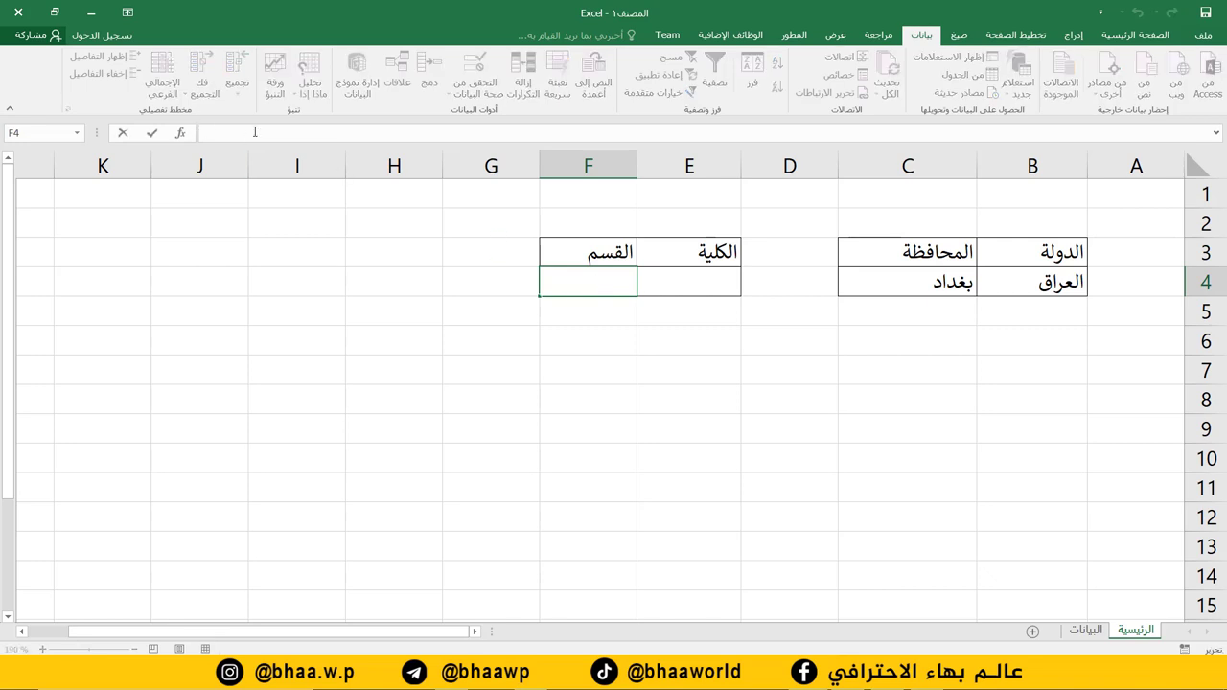
pyautogui.write('=i')
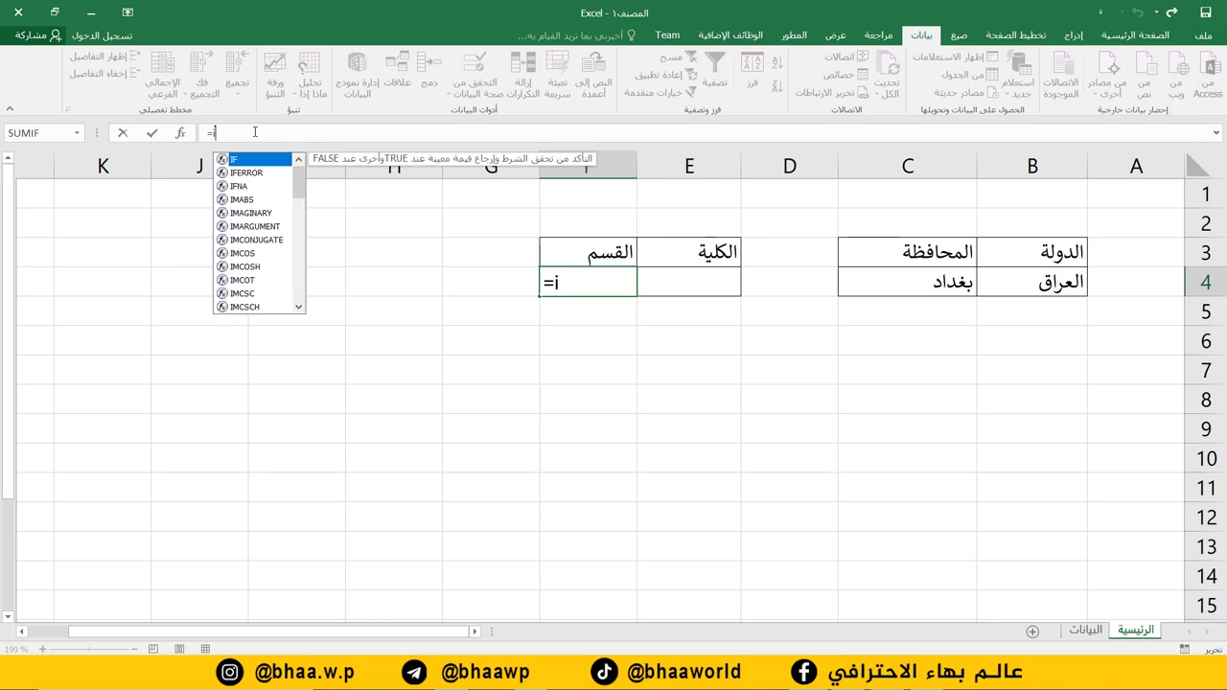
pyautogui.write('nd')
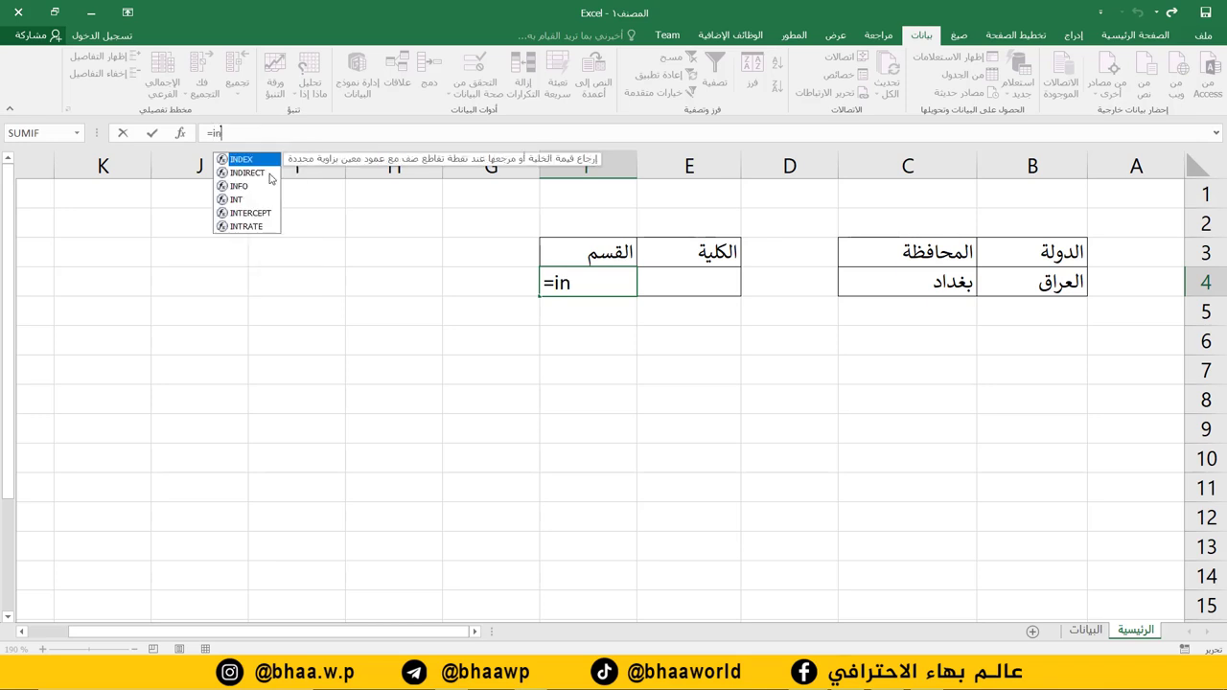
pyautogui.click(248, 174)
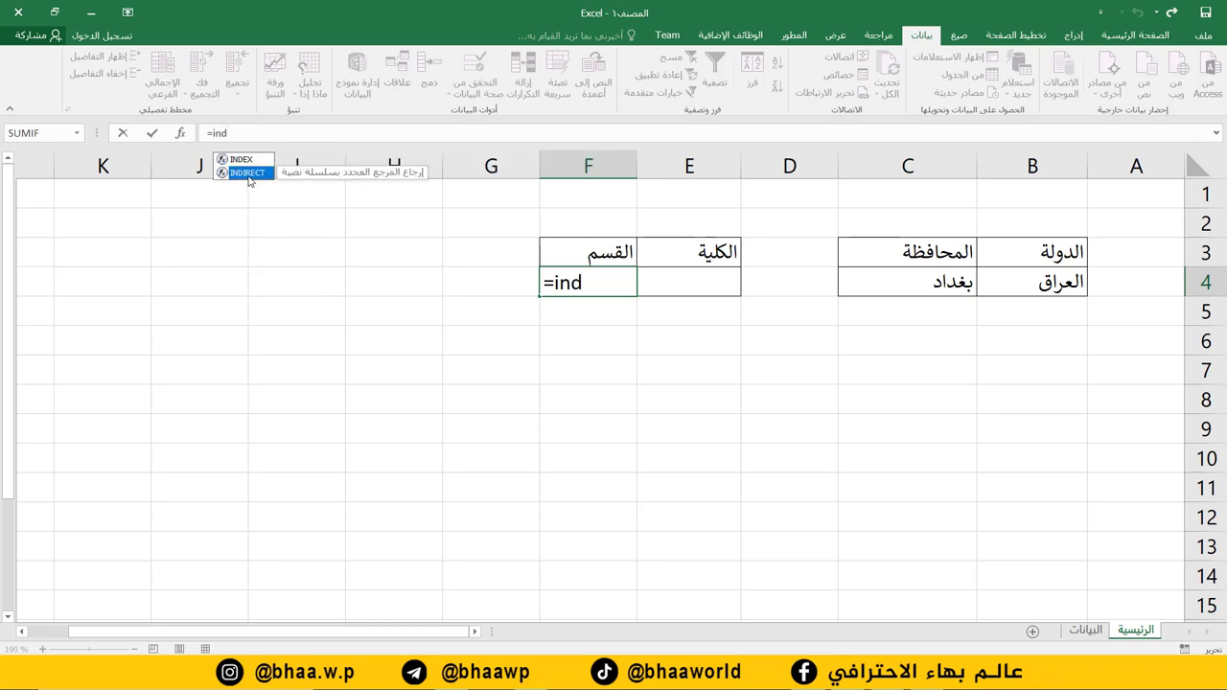
pyautogui.doubleClick(249, 174)
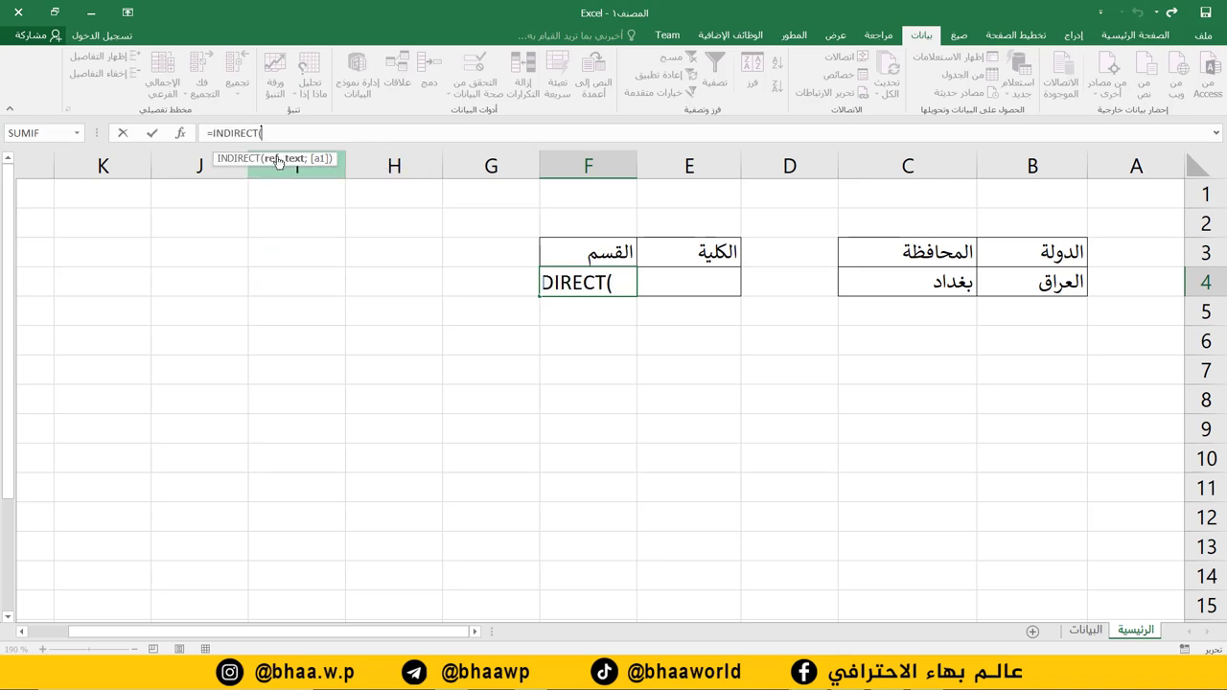
pyautogui.click(710, 280)
pyautogui.write(')')
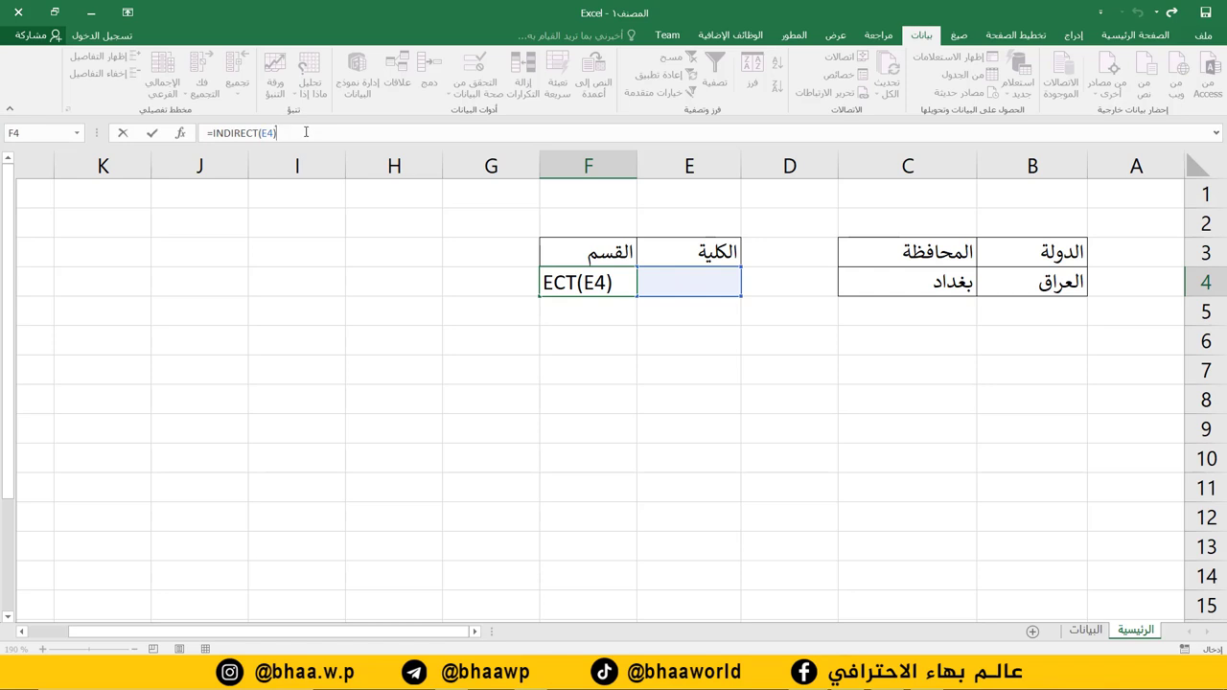
# Step: Cut the whole =INDIRECT(E4) formula text out of cell F4, leaving the cell empty
pyautogui.moveTo(306, 132); pyautogui.dragTo(198, 132)
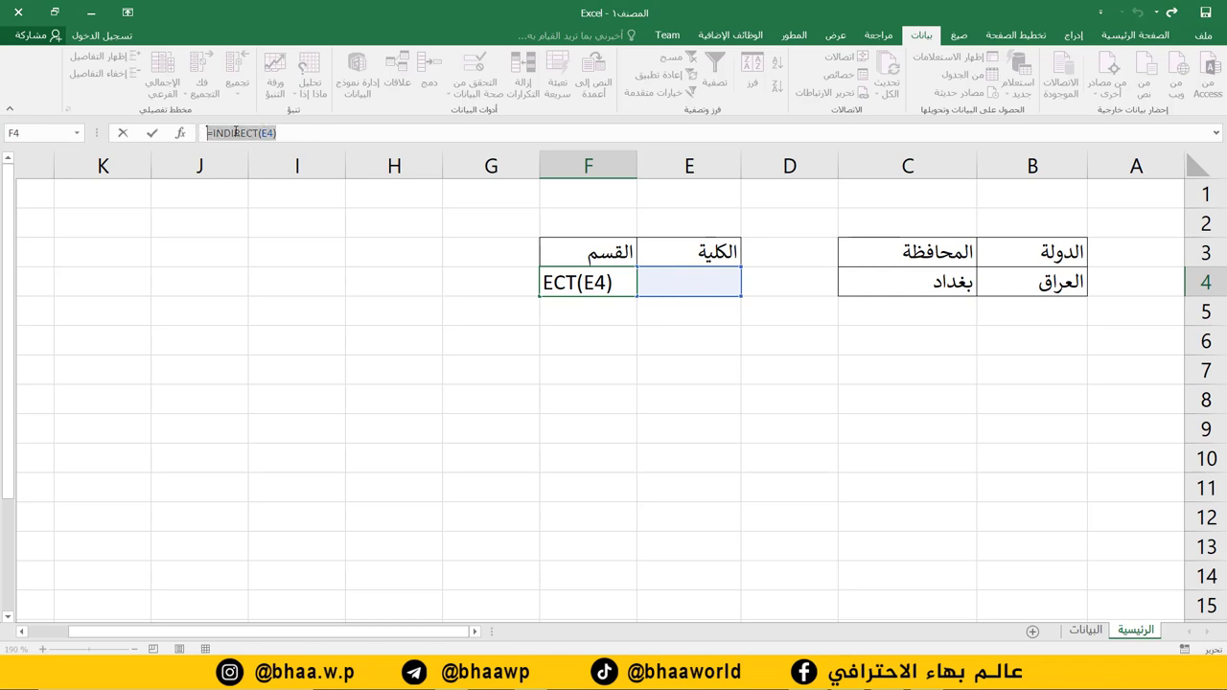
pyautogui.rightClick(240, 132)
pyautogui.click(227, 143)
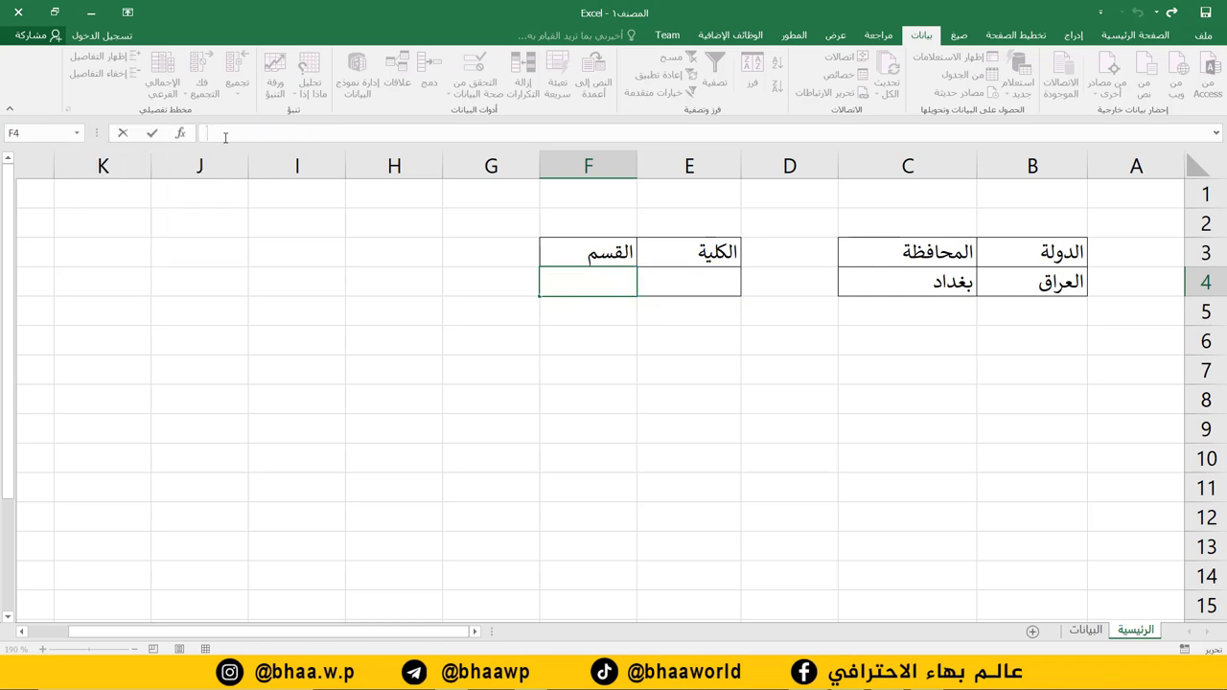
# Step: Commit F4 as an empty cell and switch to the البيانات sheet
pyautogui.press('Return')
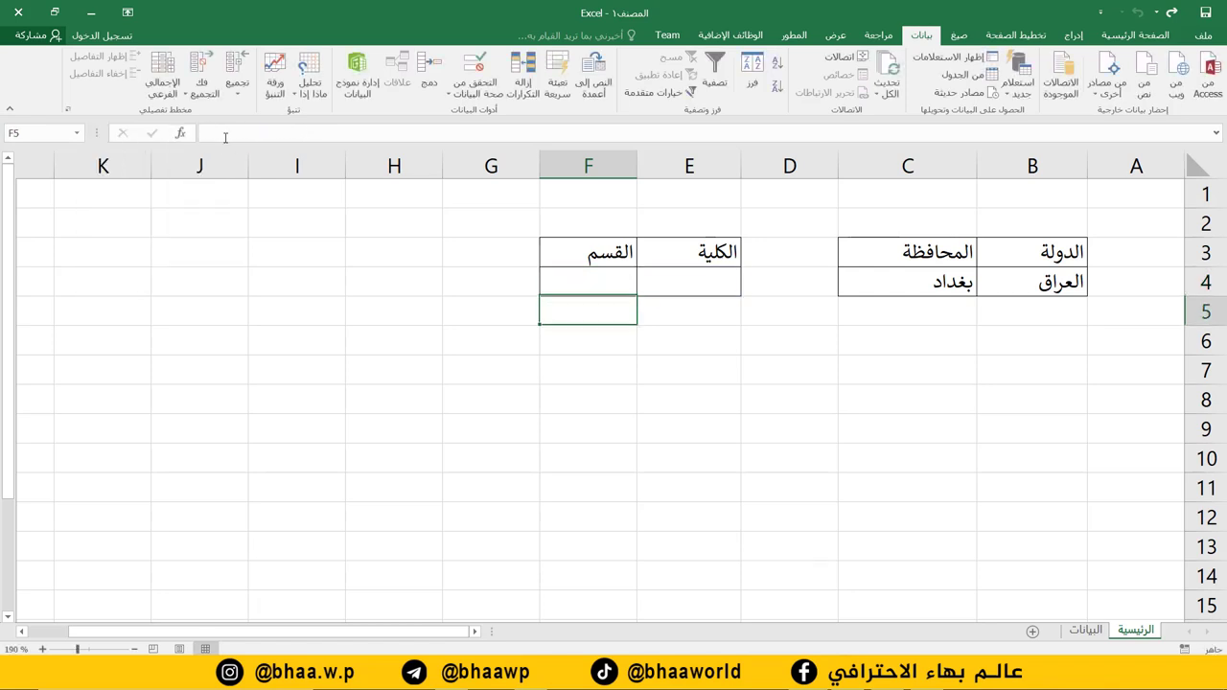
pyautogui.click(1085, 631)
pyautogui.click(723, 409)
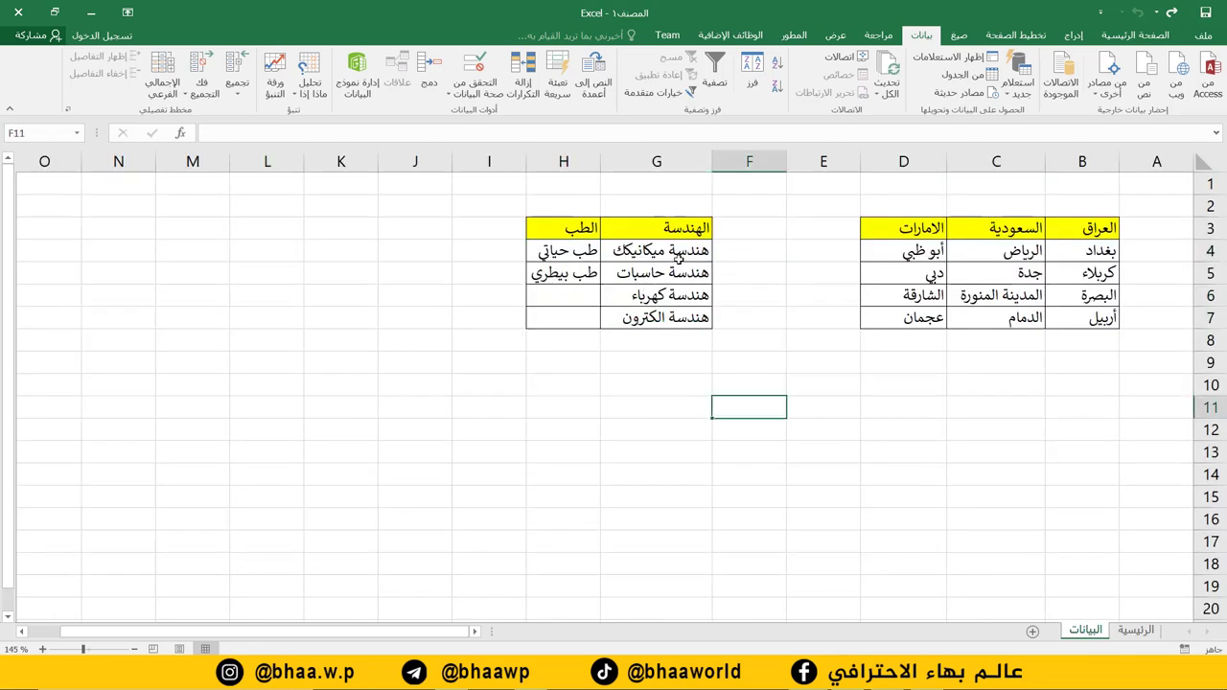
# Step: Name the engineering departments range G4:G7 on the البيانات sheet الهندسة
pyautogui.moveTo(690, 251); pyautogui.dragTo(692, 316)
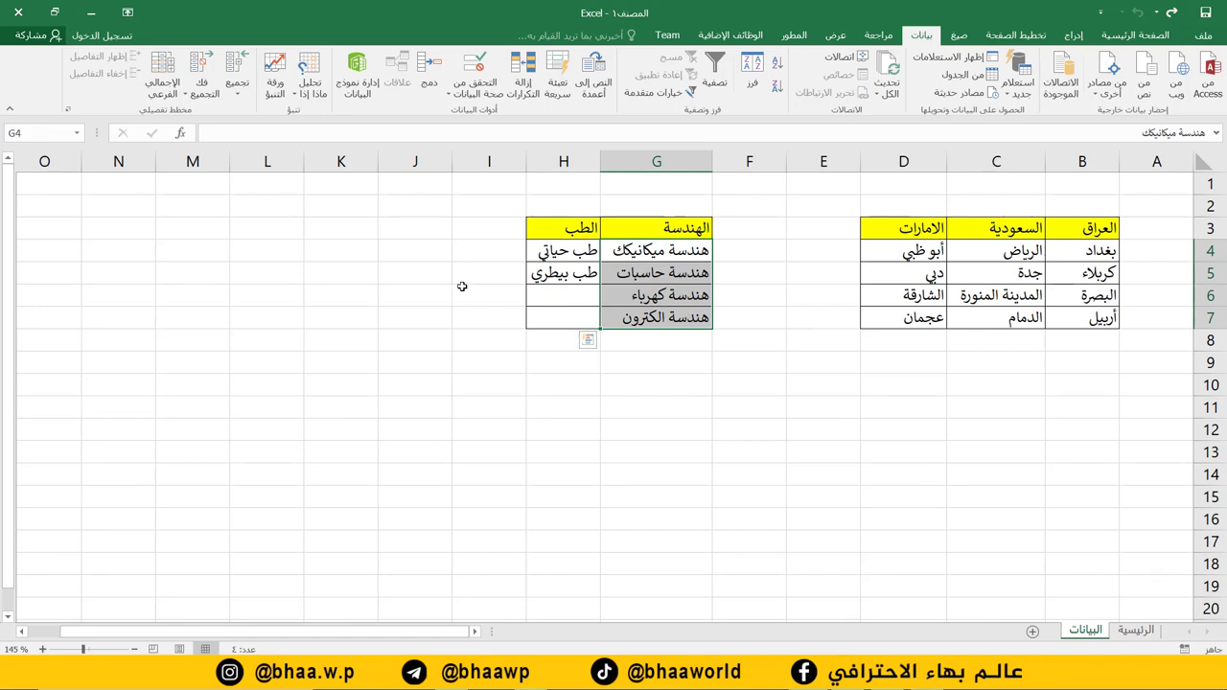
pyautogui.moveTo(629, 383); pyautogui.dragTo(636, 353)
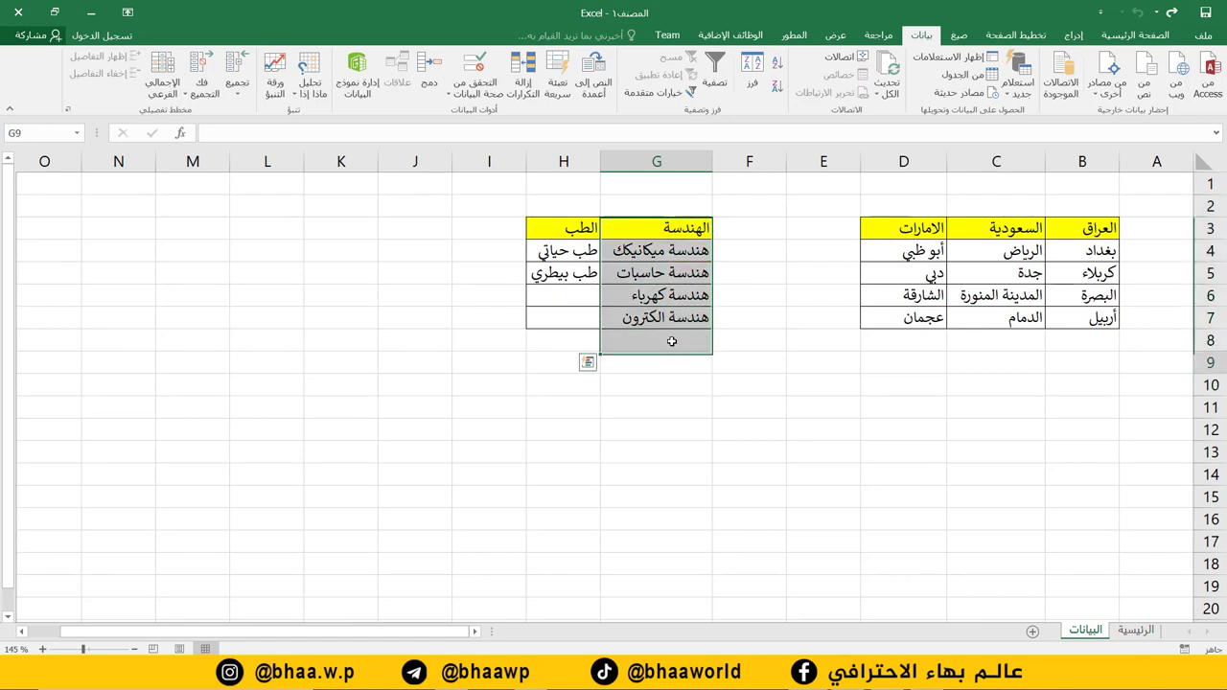
pyautogui.click(636, 353)
pyautogui.moveTo(674, 253); pyautogui.dragTo(673, 317)
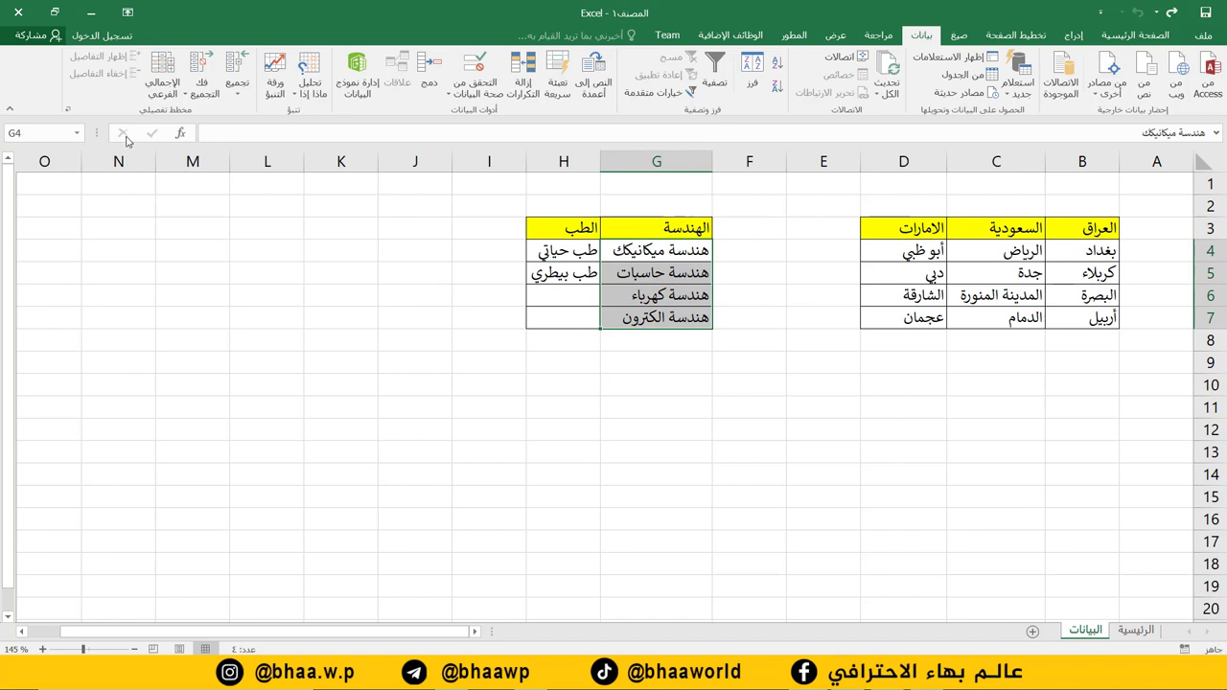
pyautogui.click(45, 130)
pyautogui.write('hgik]sm')
pyautogui.hotkey('ctrl', 'a')
pyautogui.press('BackSpace')
pyautogui.write('الهندسة')
pyautogui.press('Return')
# Step: Name the medicine departments range H4:H7 on the البيانات sheet الطب
pyautogui.moveTo(559, 249); pyautogui.dragTo(564, 320)
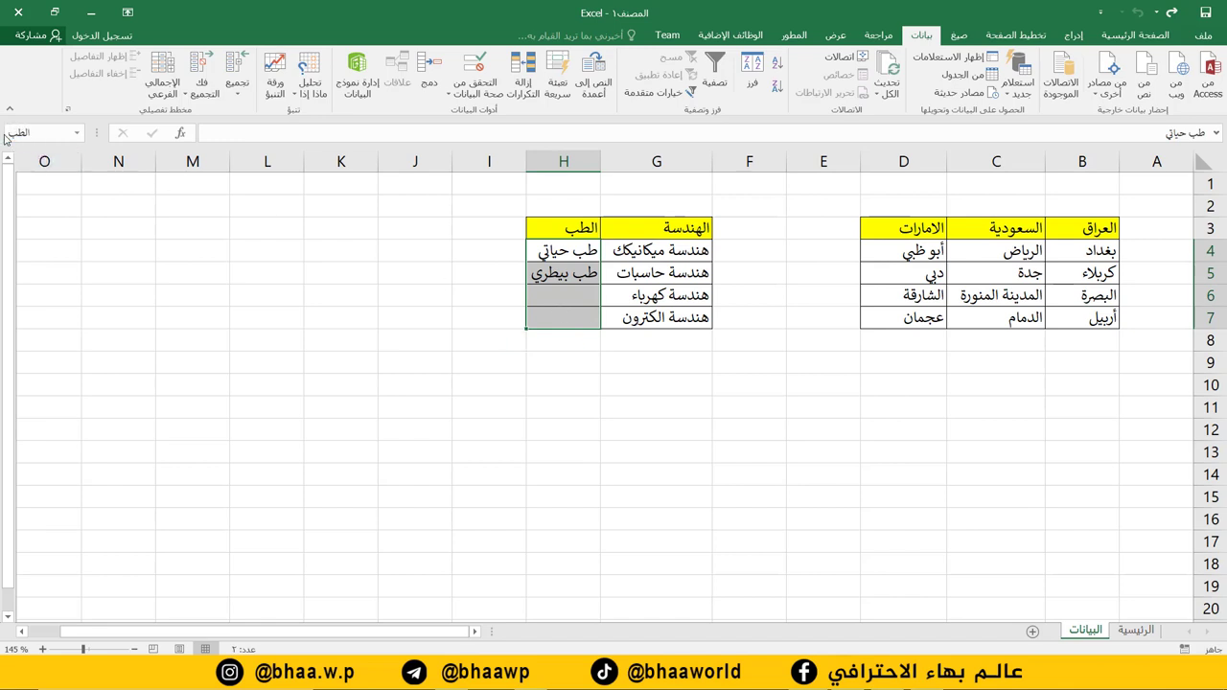
pyautogui.click(878, 431)
# Step: Apply a list (قائمة) data validation rule to F4 on the الرئيسية sheet with =INDIRECT(E4) as its source, accepting the source error warning
pyautogui.click(1137, 632)
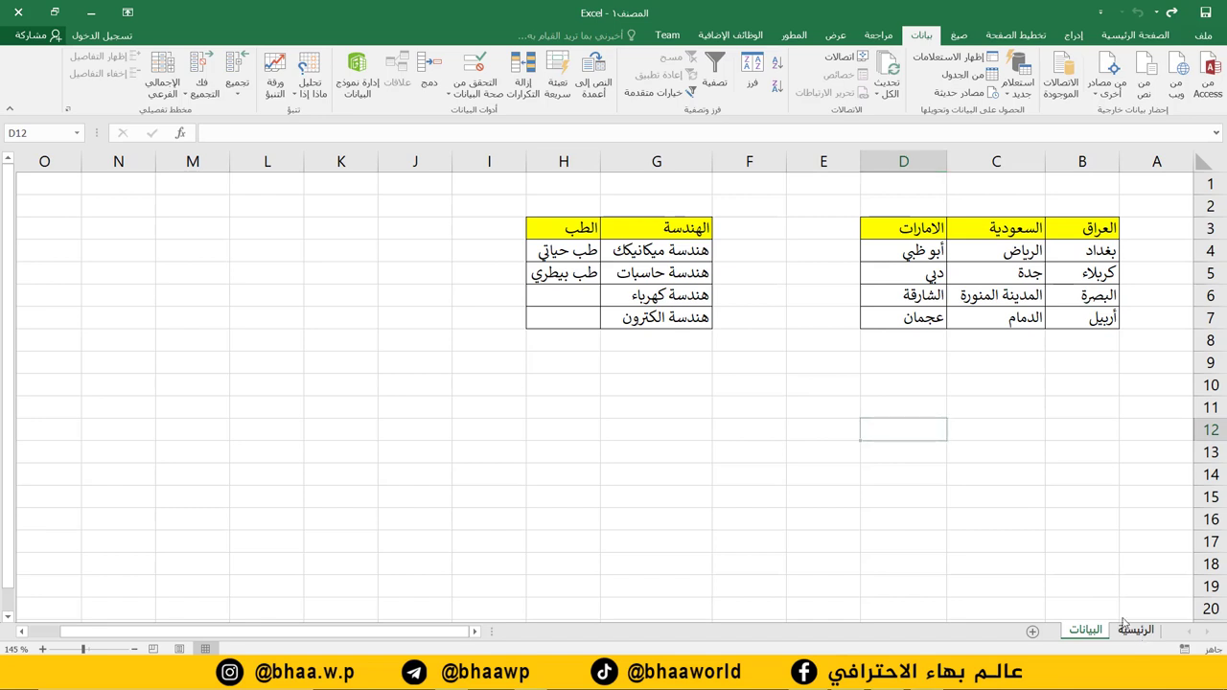
pyautogui.click(602, 277)
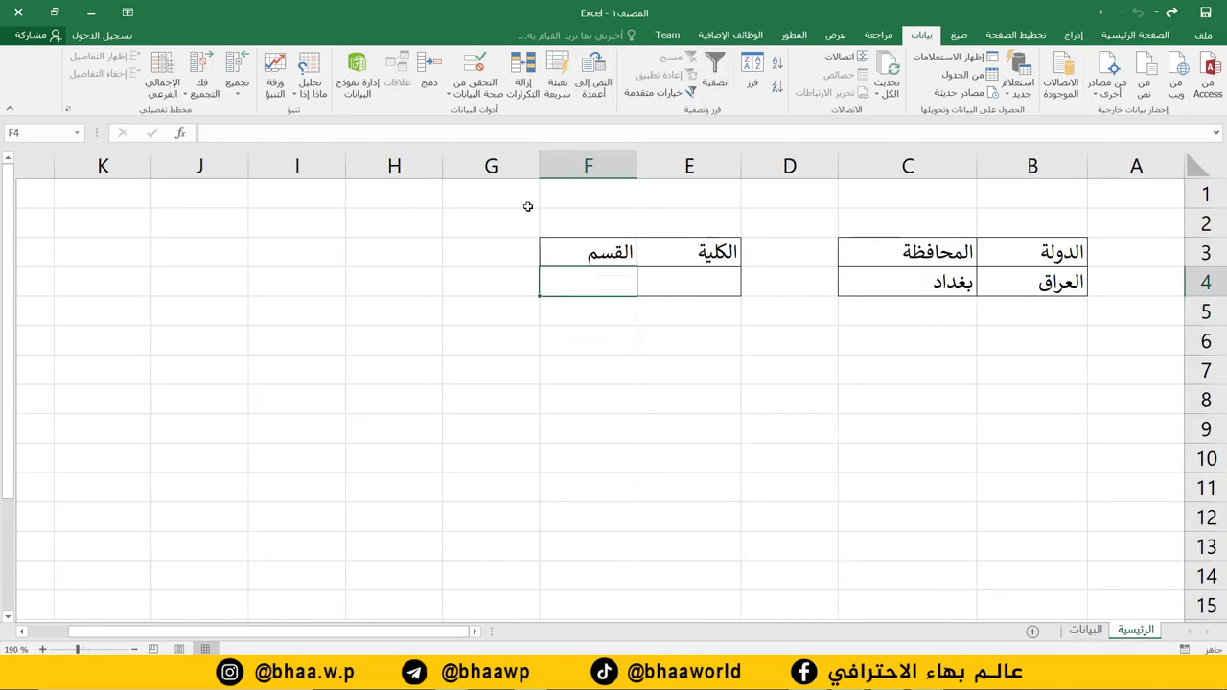
pyautogui.click(479, 65)
pyautogui.moveTo(613, 299); pyautogui.dragTo(355, 230)
pyautogui.click(354, 305)
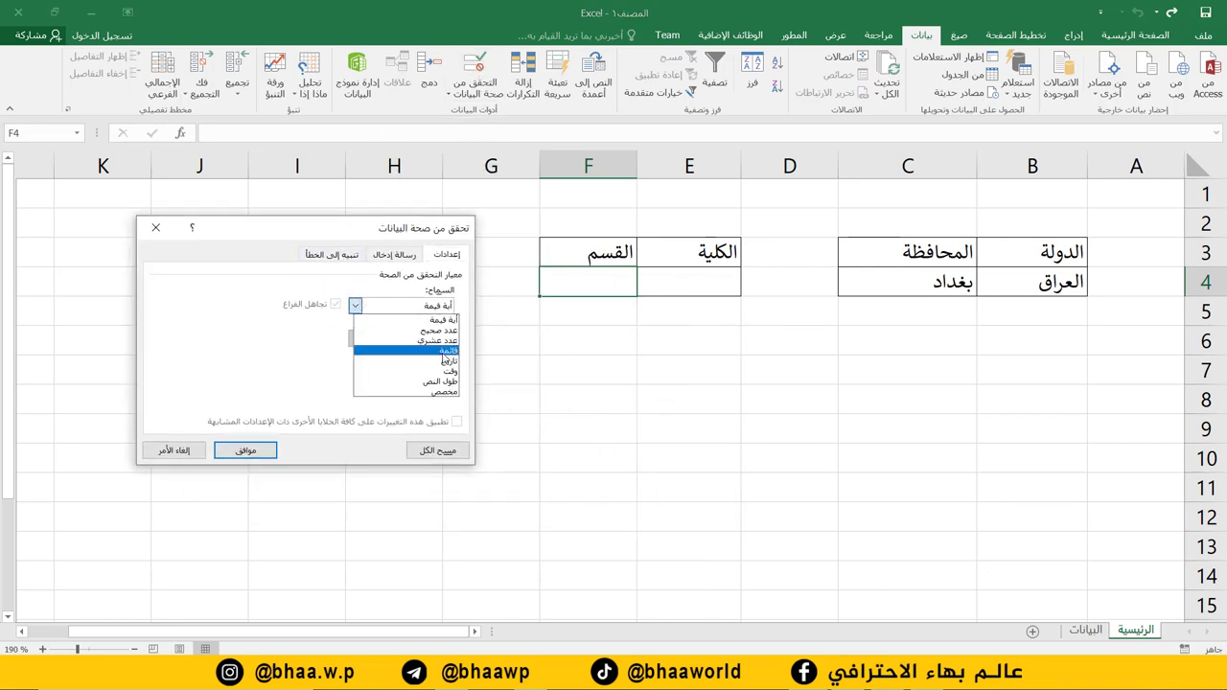
pyautogui.click(448, 352)
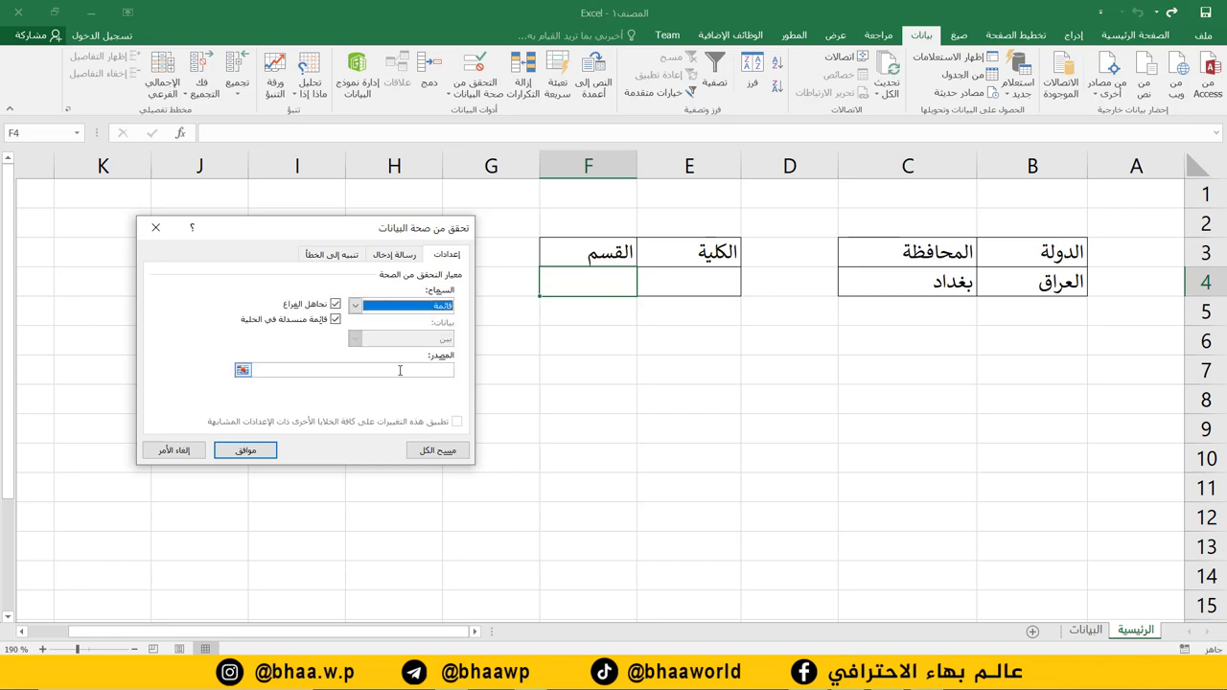
pyautogui.click(400, 370)
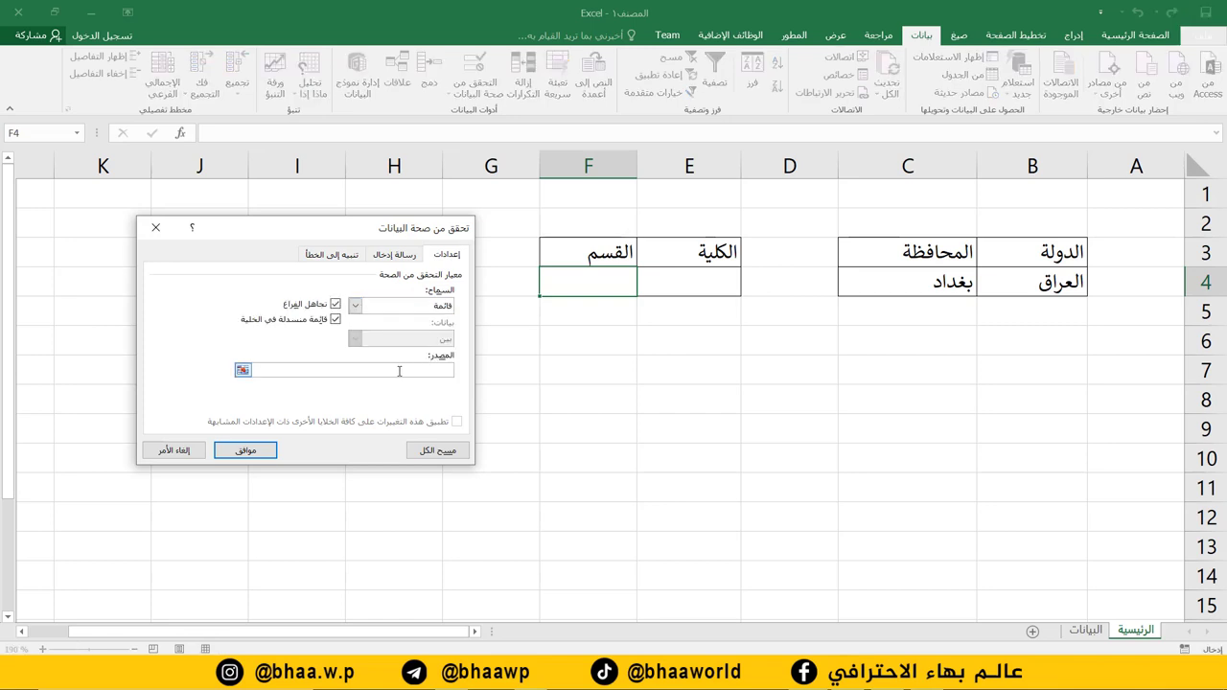
pyautogui.write('=INDIRECT(E4)')
pyautogui.click(245, 451)
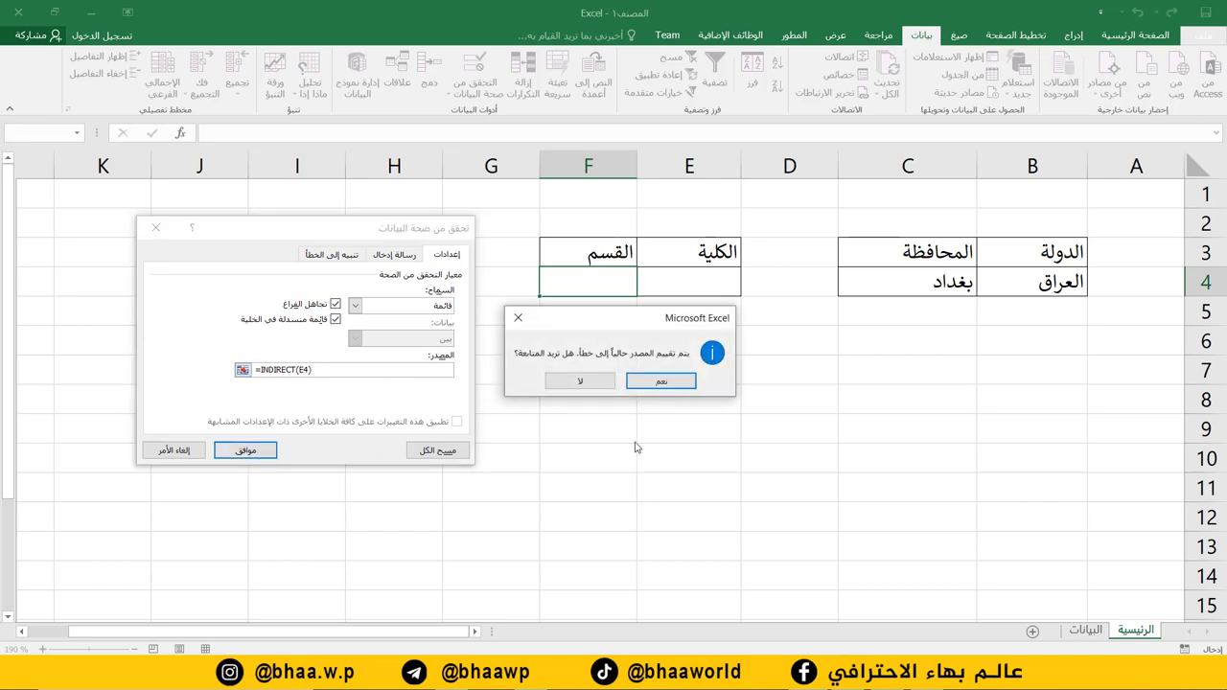
pyautogui.moveTo(645, 328); pyautogui.dragTo(689, 371)
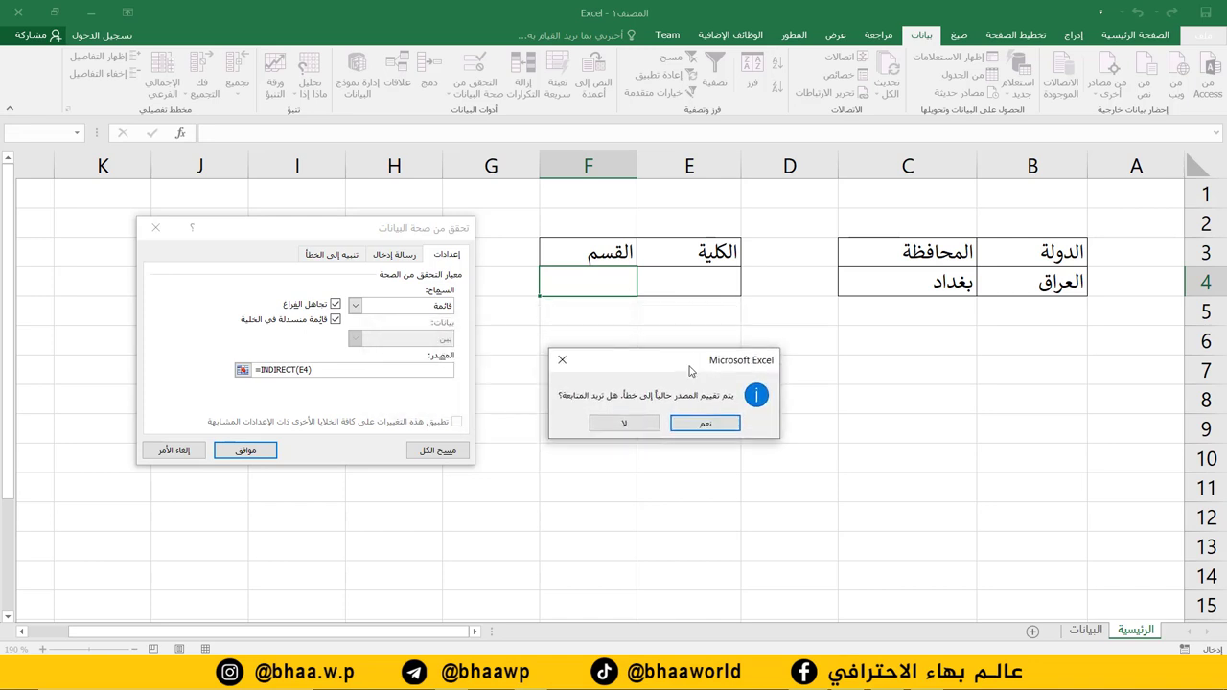
pyautogui.click(706, 424)
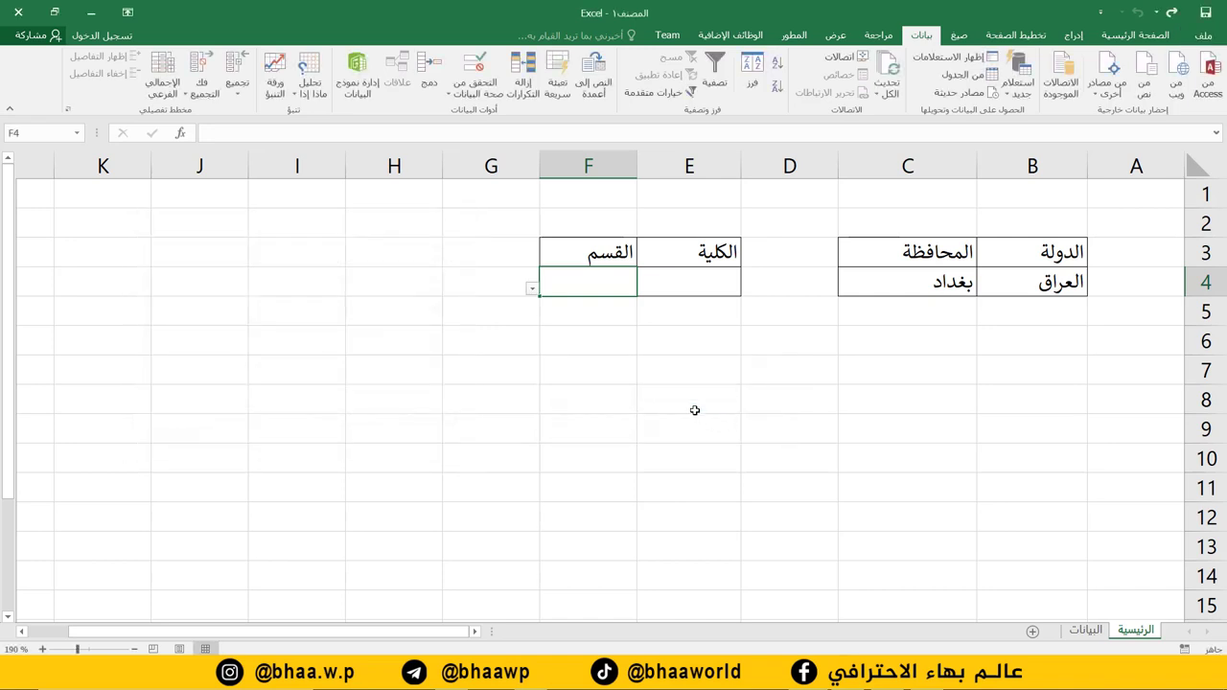
# Step: Choose الهندسة as the college in E4 and check the department choices offered in F4
pyautogui.click(675, 291)
pyautogui.click(630, 289)
pyautogui.click(762, 305)
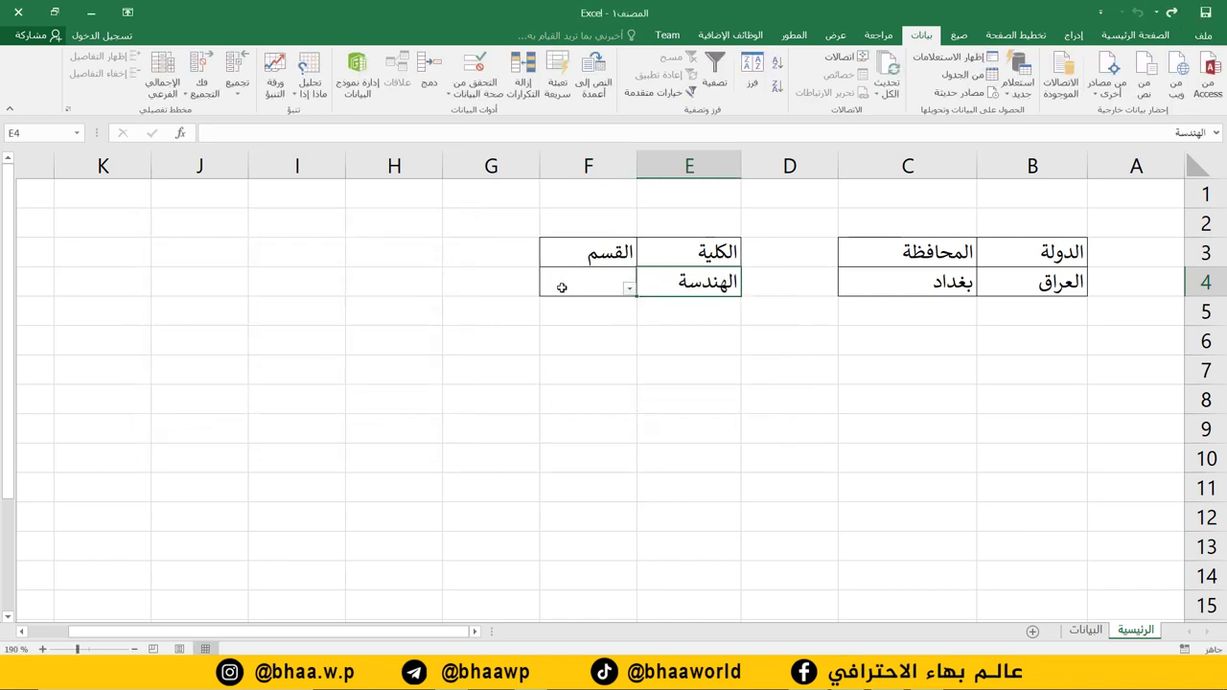
pyautogui.click(558, 284)
pyautogui.click(532, 289)
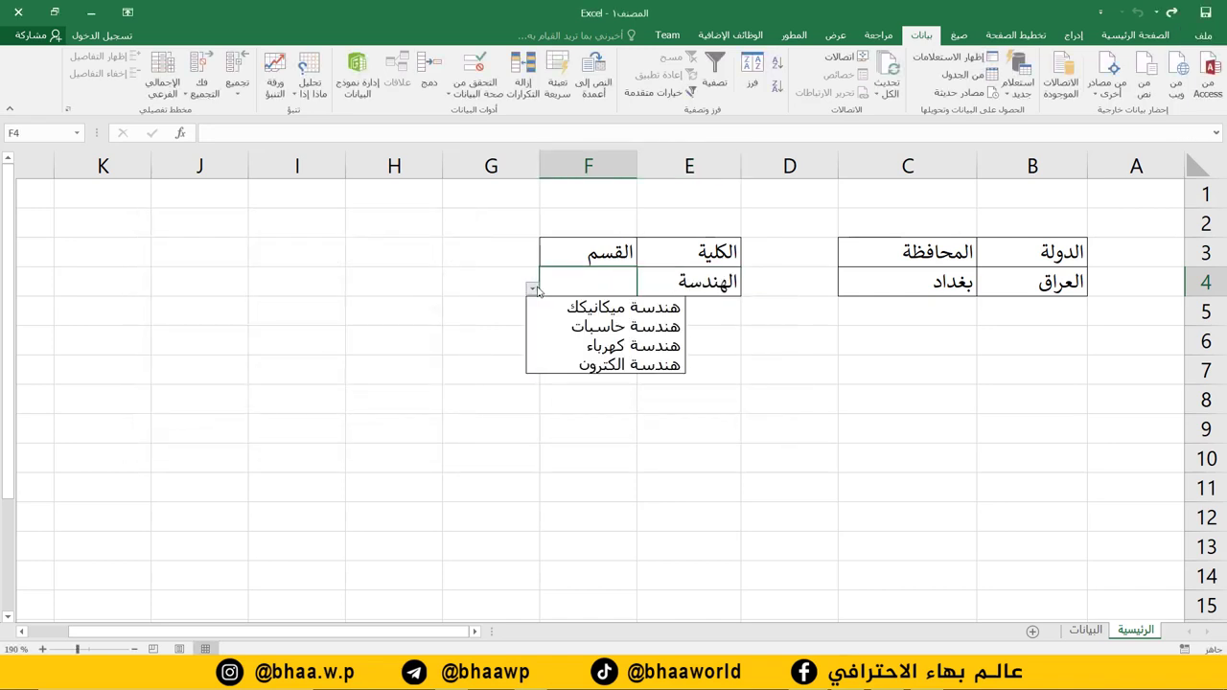
# Step: Choose الطب as the college in E4 and طب حياتي as the department in F4
pyautogui.click(705, 284)
pyautogui.click(650, 283)
pyautogui.click(630, 288)
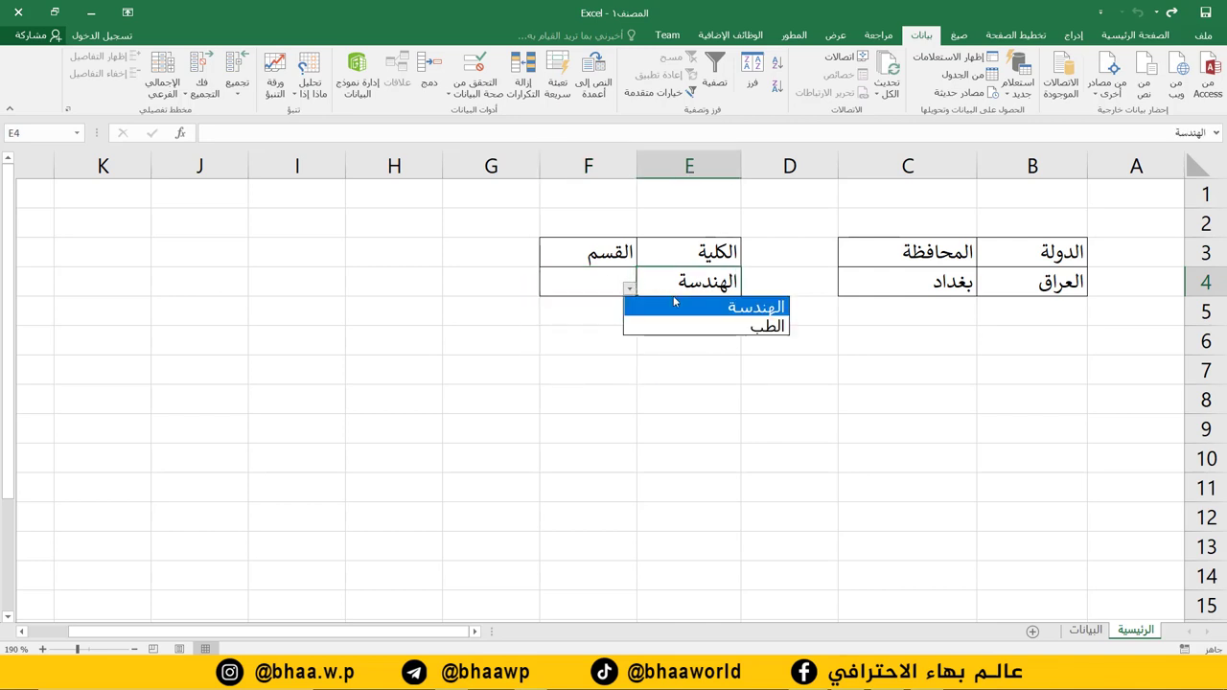
pyautogui.click(718, 328)
pyautogui.click(563, 284)
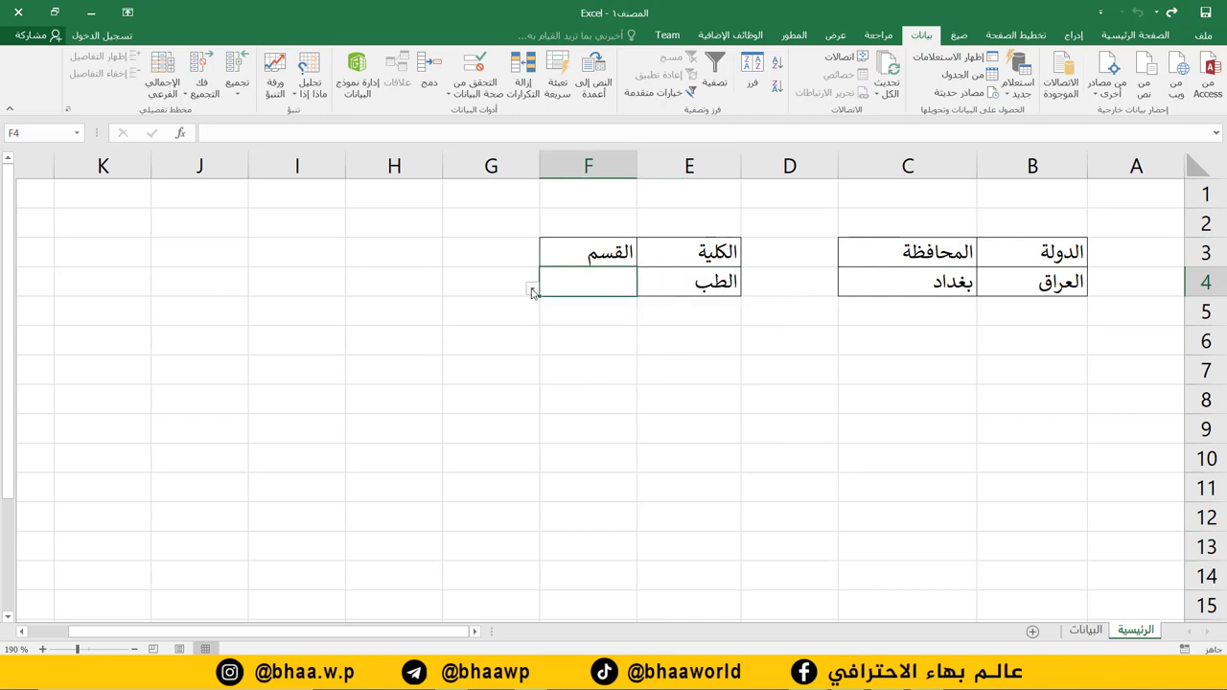
pyautogui.click(532, 289)
pyautogui.click(635, 308)
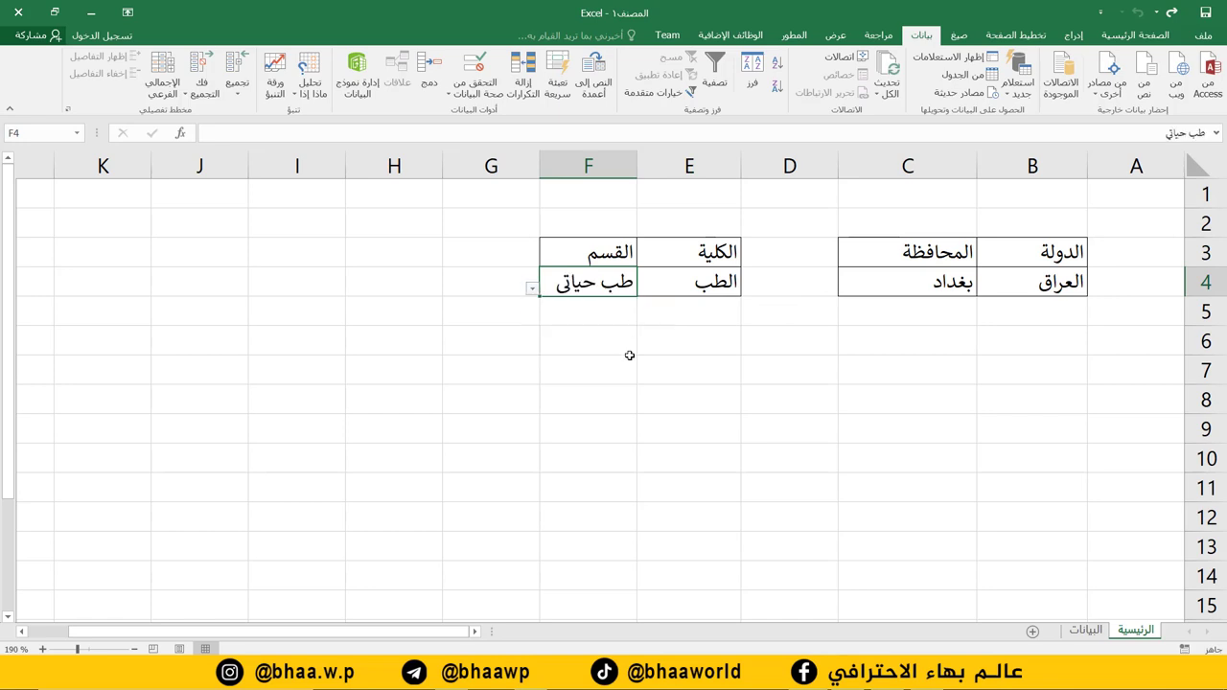
pyautogui.click(628, 362)
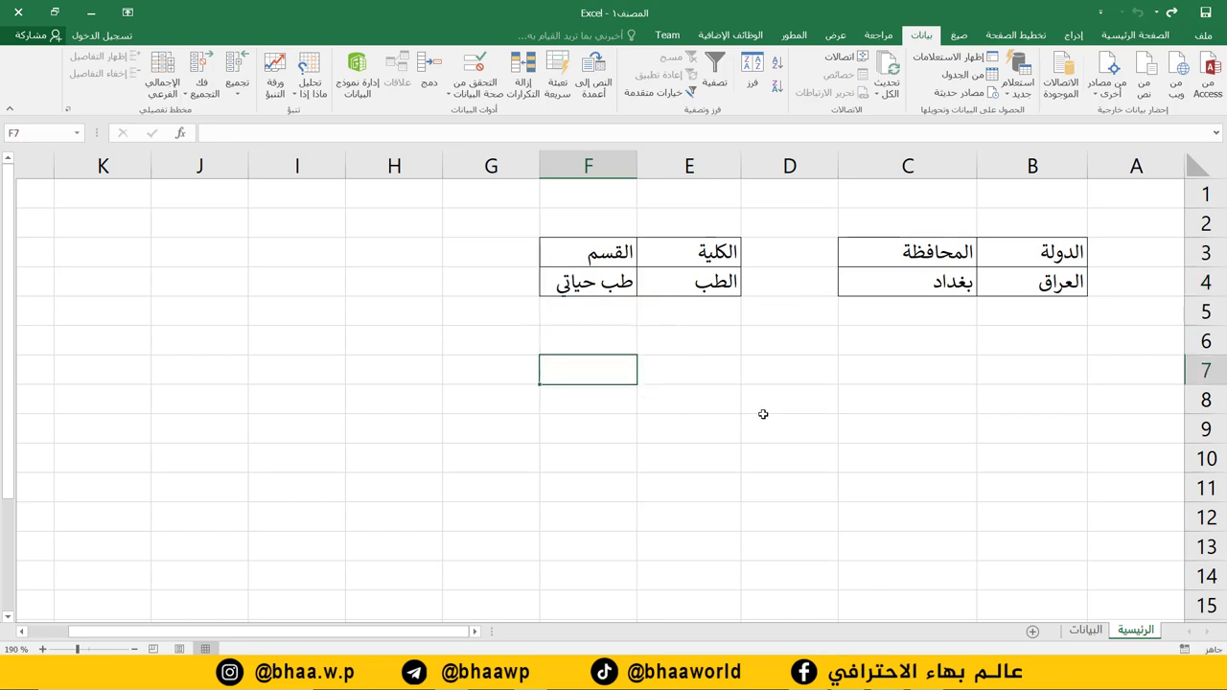